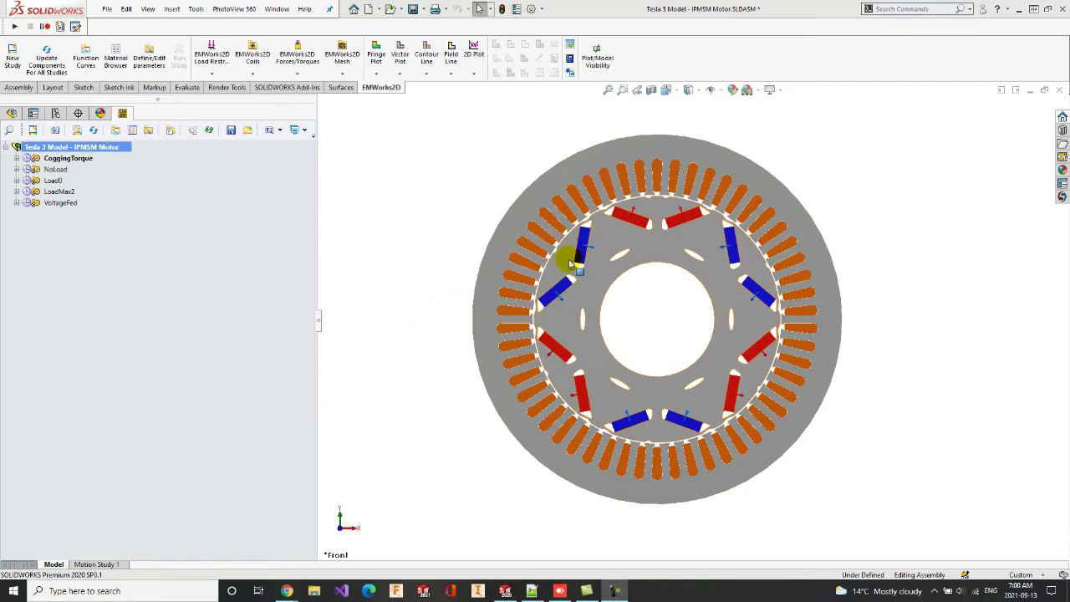
Fit the whole motor back into the view
scroll(600, 213, "up", 2)
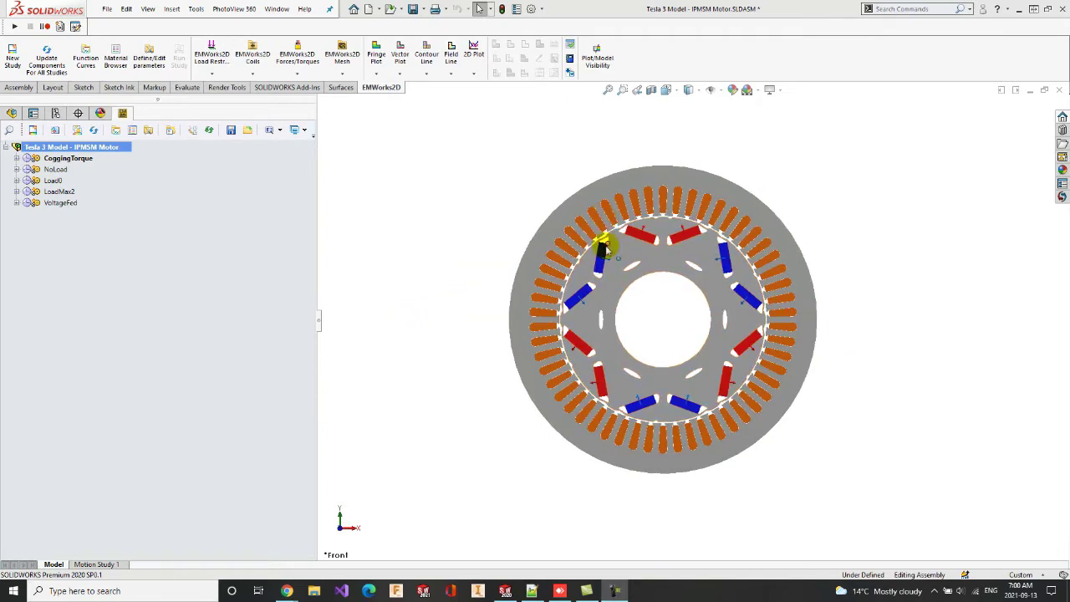
scroll(606, 243, "down", 2)
scroll(640, 260, "down", 3)
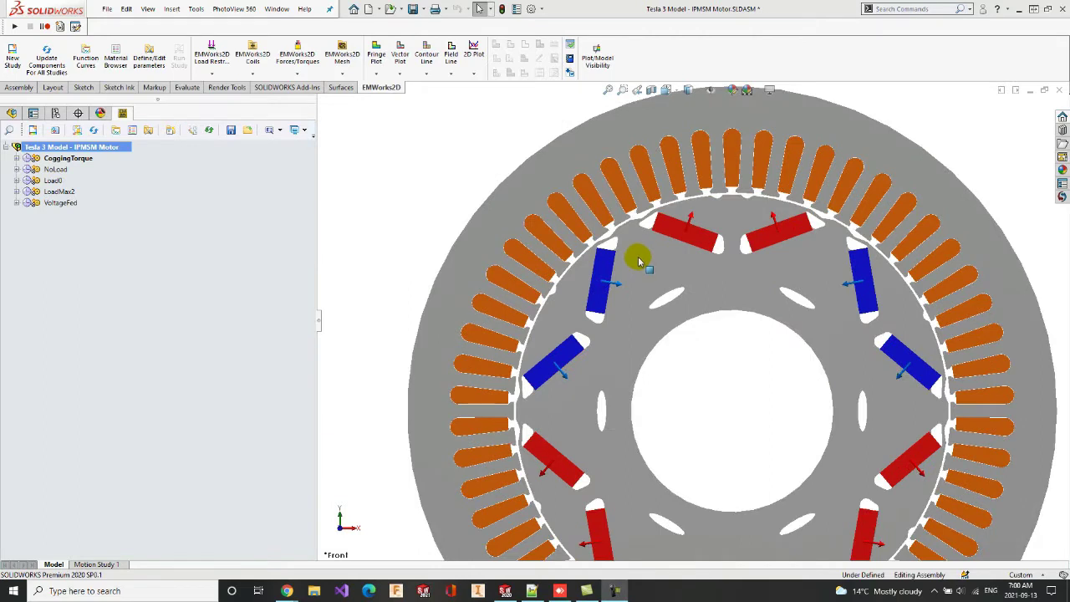
scroll(639, 262, "down", 3)
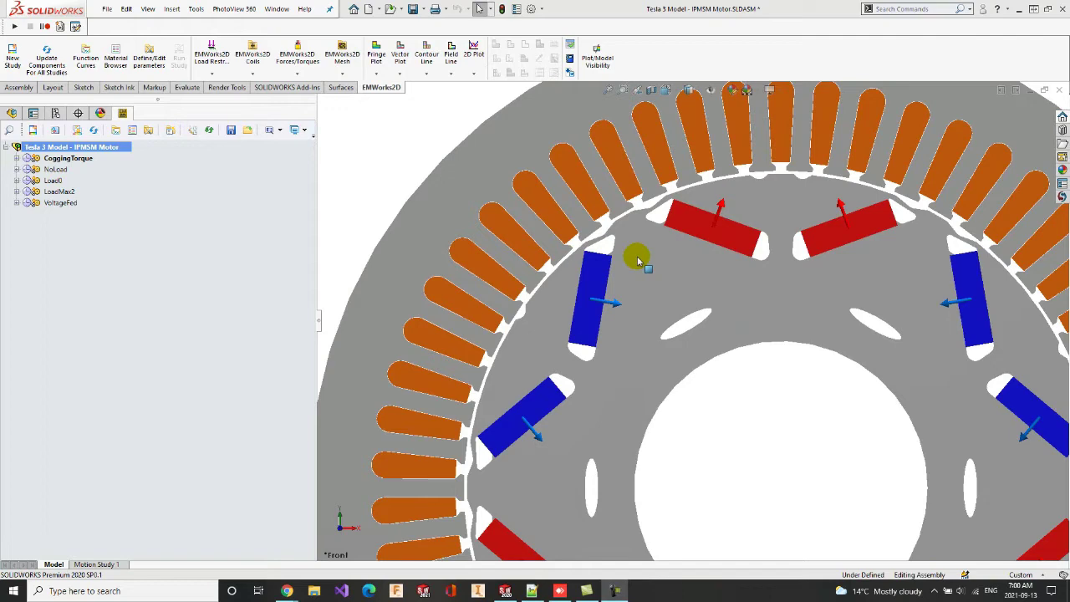
left_click(607, 91)
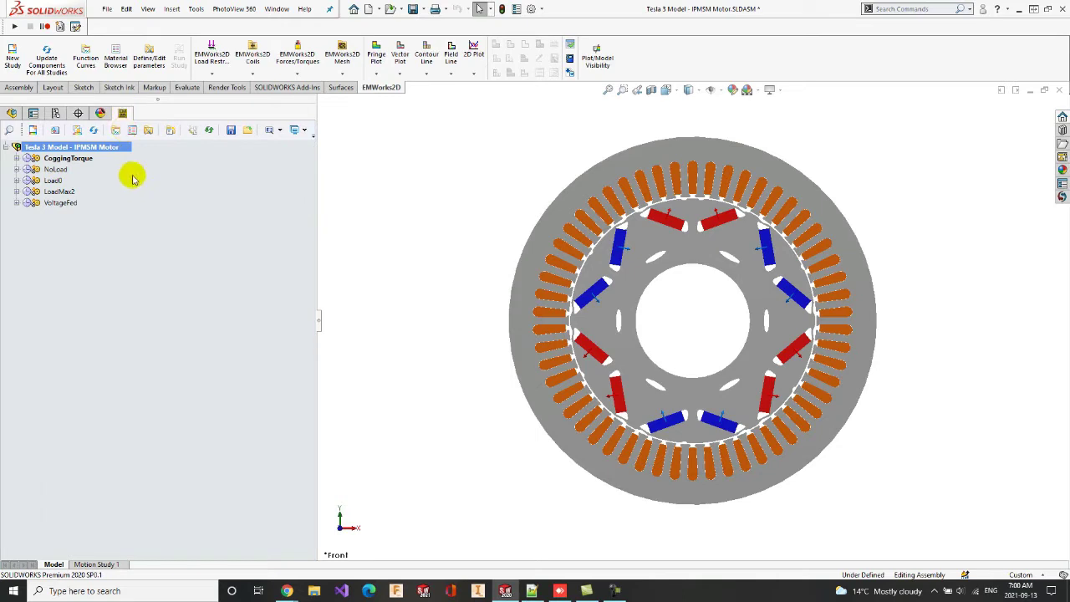
Look over the NoLoad and LoadMax2 studies, then expand CoggingTorque and open its options
left_click(76, 172)
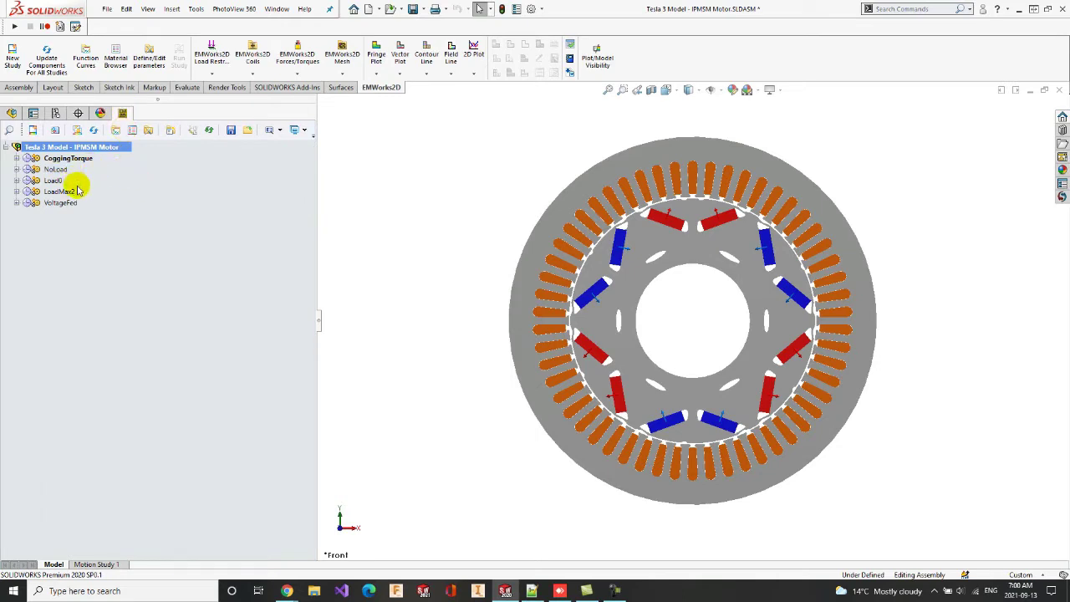
left_click(60, 192)
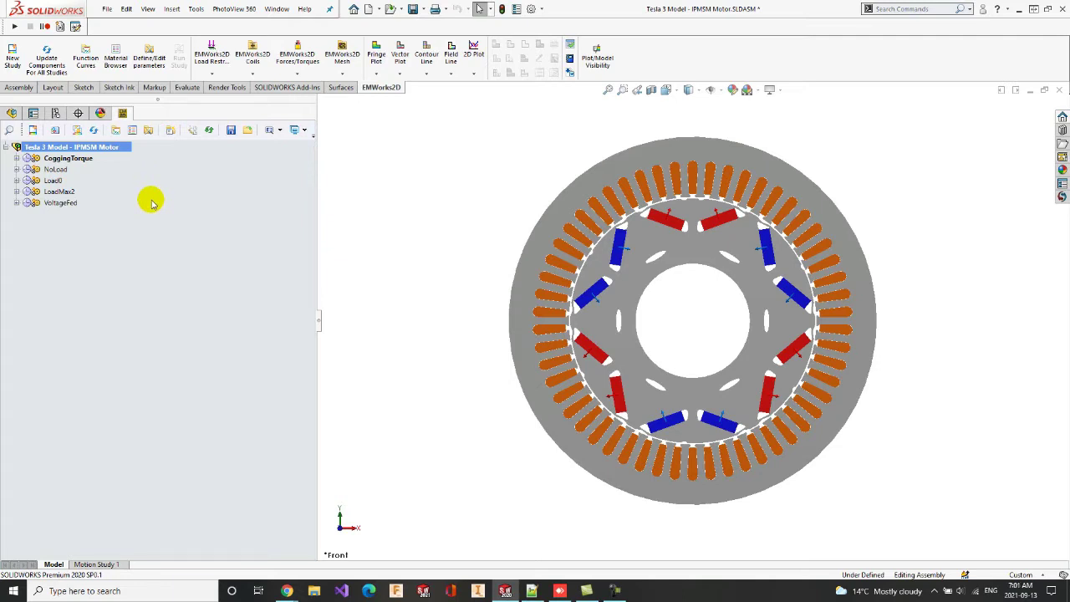
left_click(16, 158)
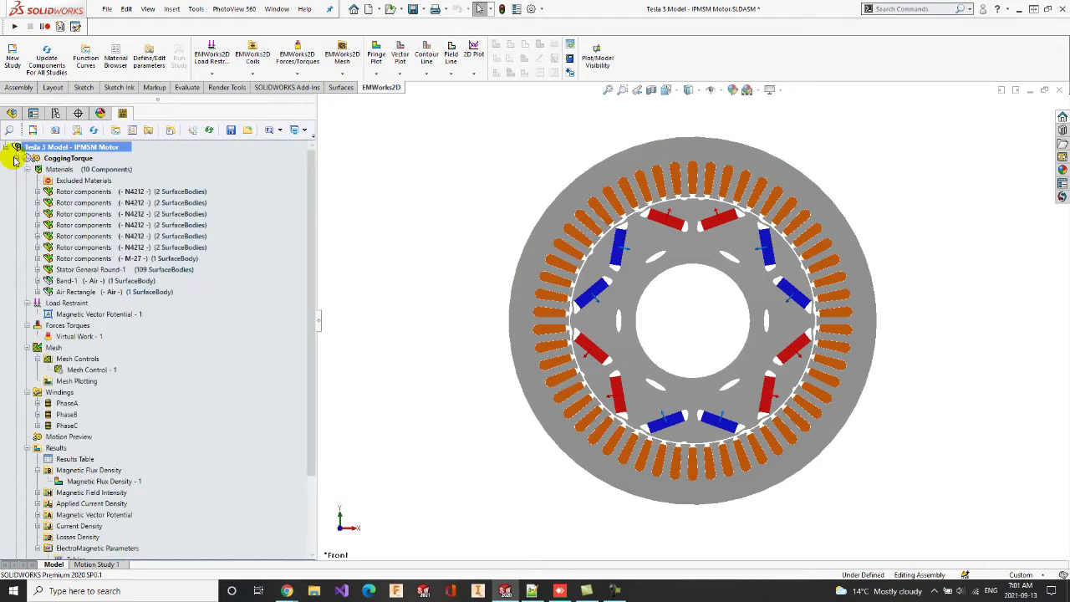
right_click(40, 148)
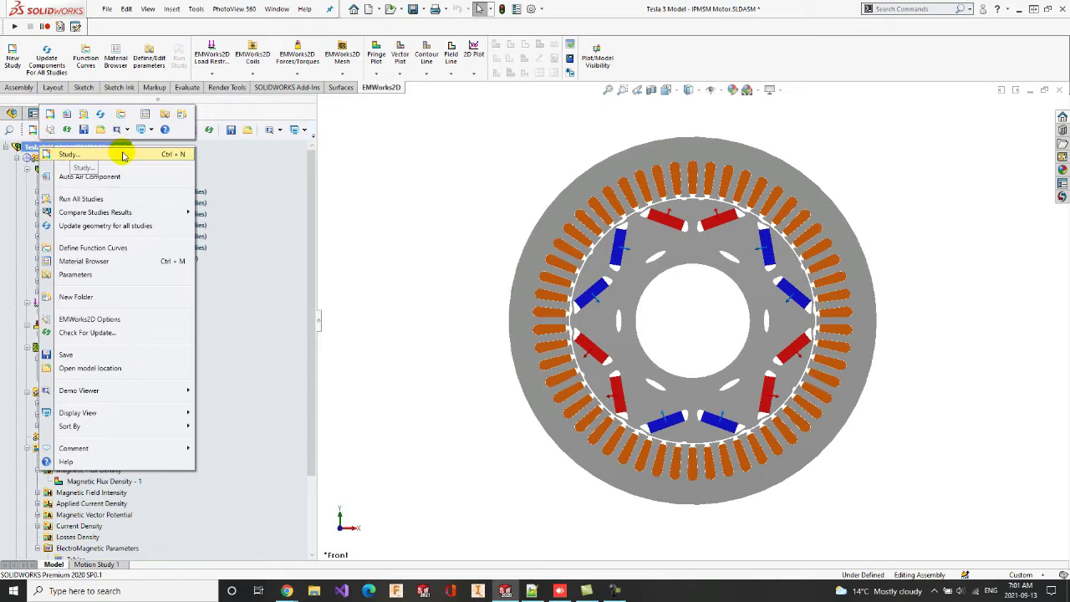
left_click(30, 156)
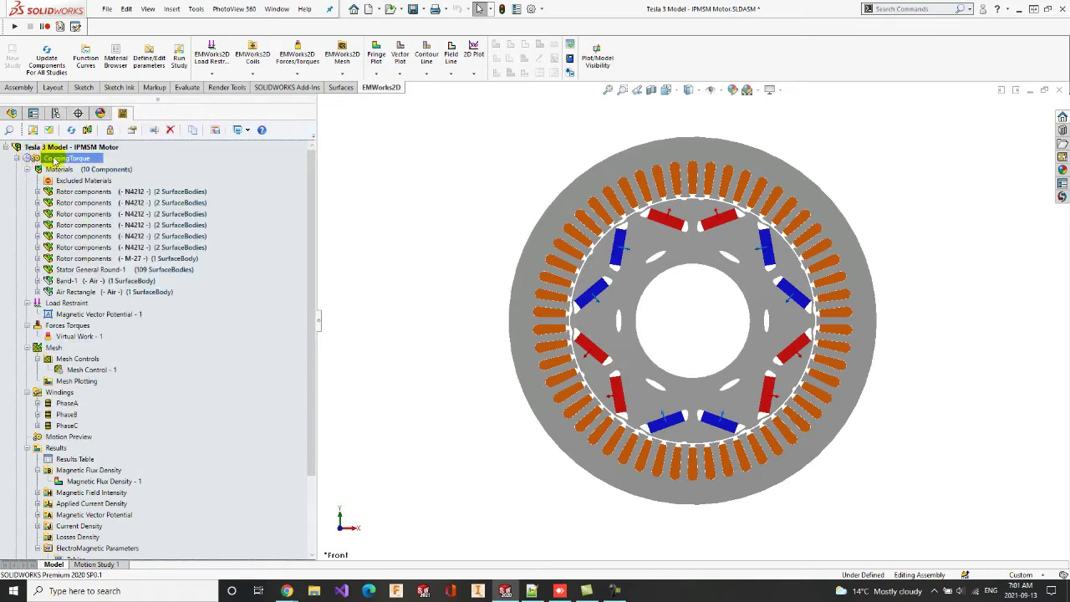
right_click(55, 161)
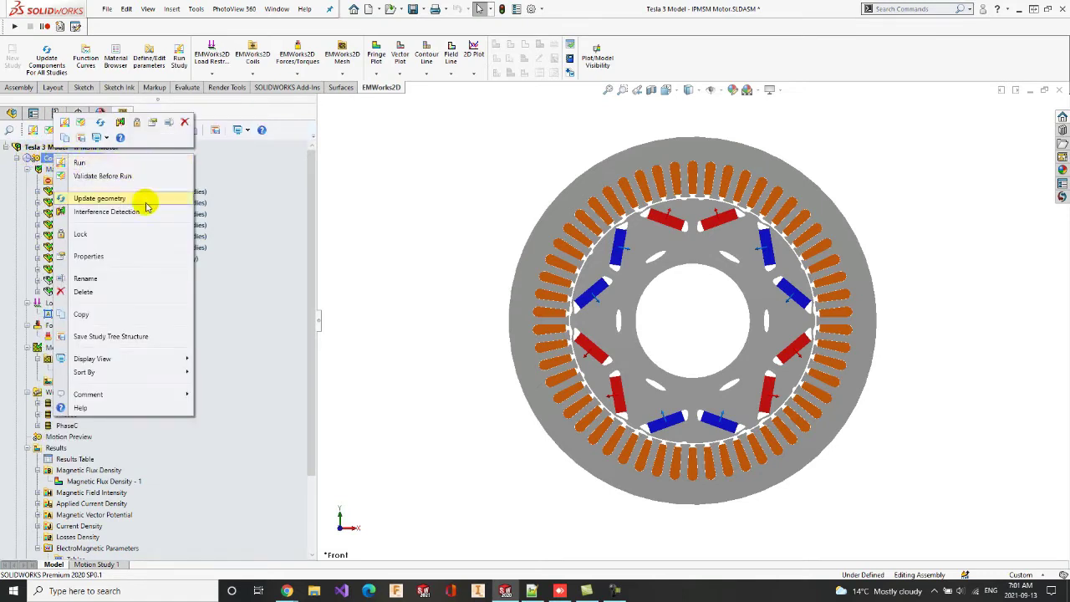
Review CoggingTorque's properties: constant 1000 deg/s rotation from 0°, rotor moving, Band-1 as band
left_click(136, 259)
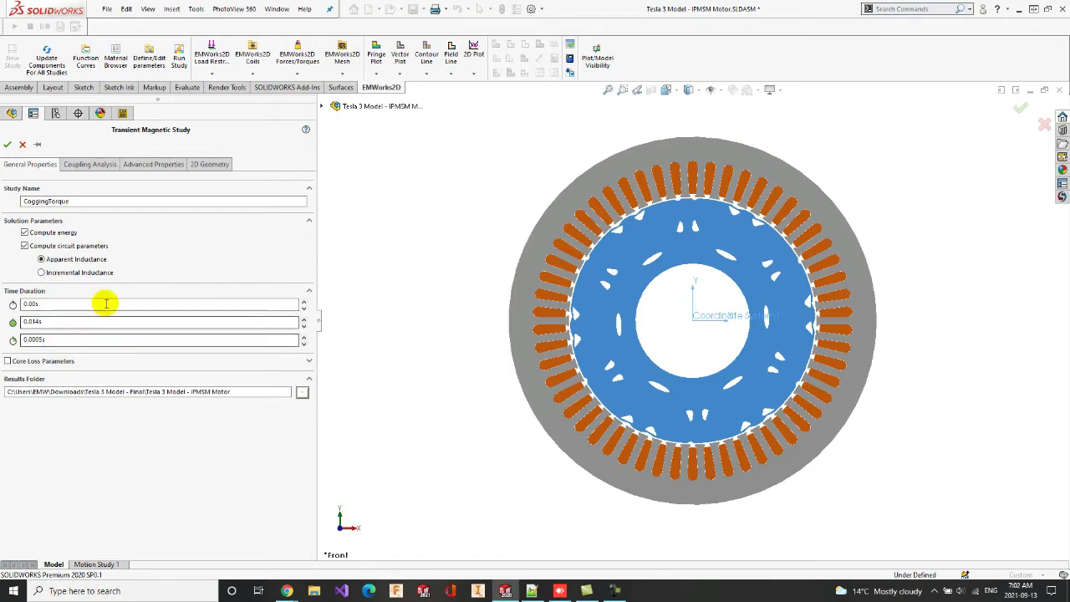
left_click(102, 170)
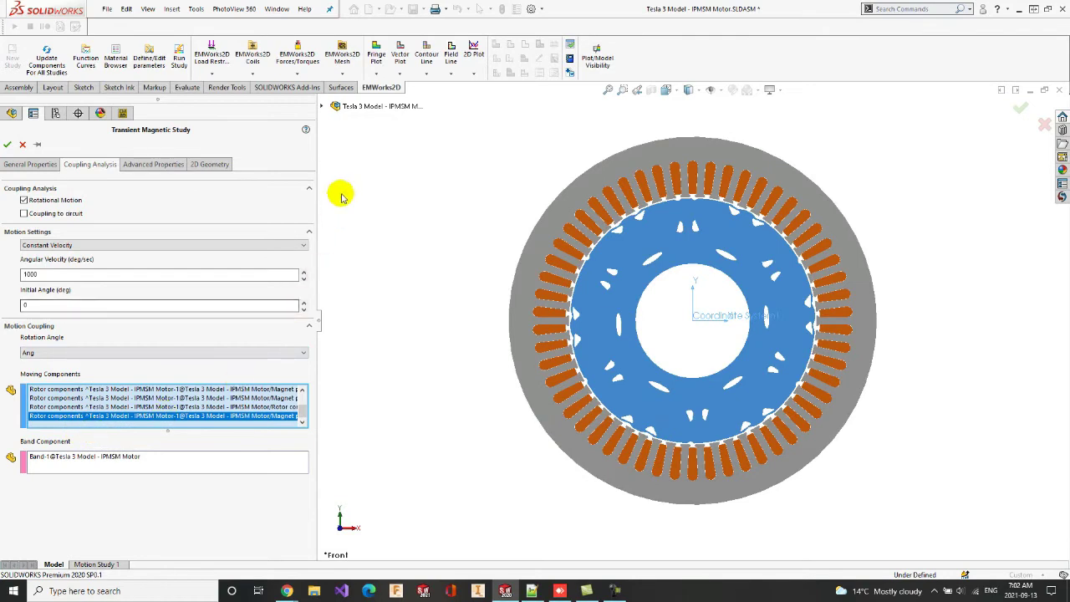
left_click(322, 105)
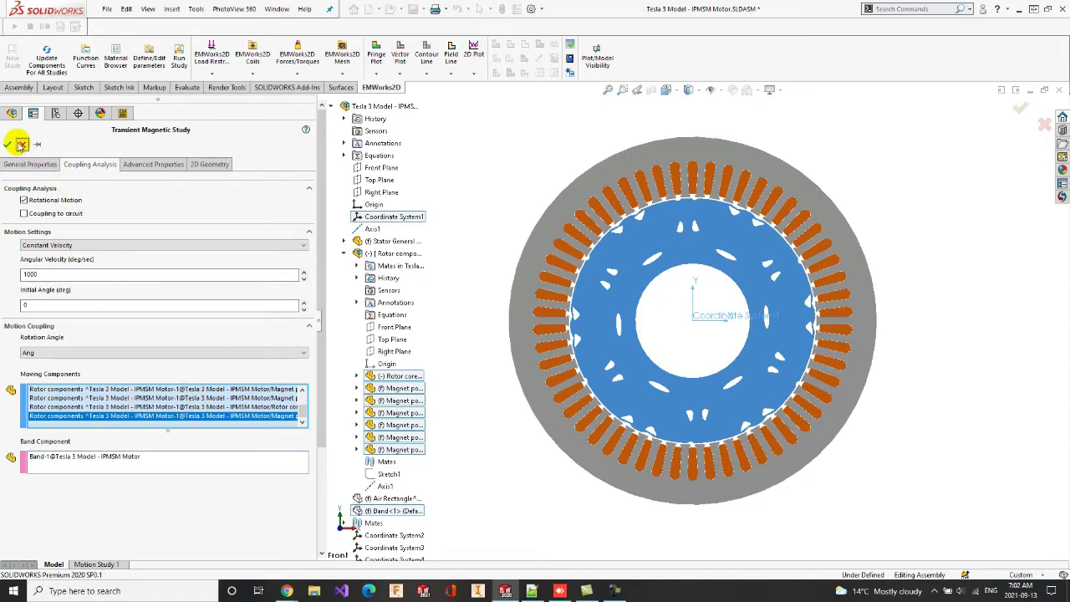
Close the study settings and expand the first N4212 rotor group (permeability 1.20536, remanence 1.35)
left_click(7, 145)
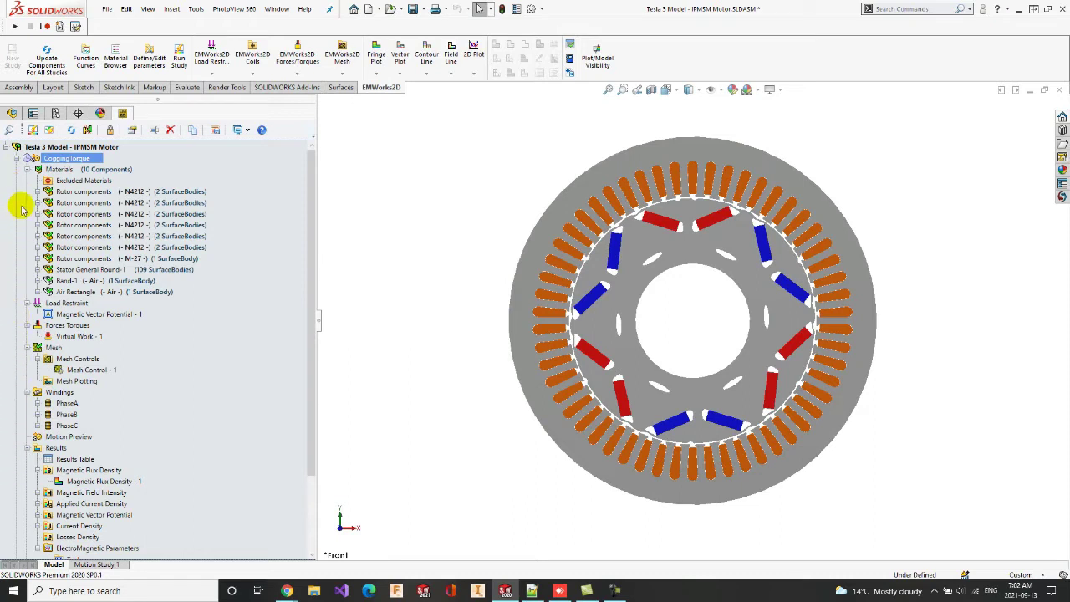
left_click(71, 192)
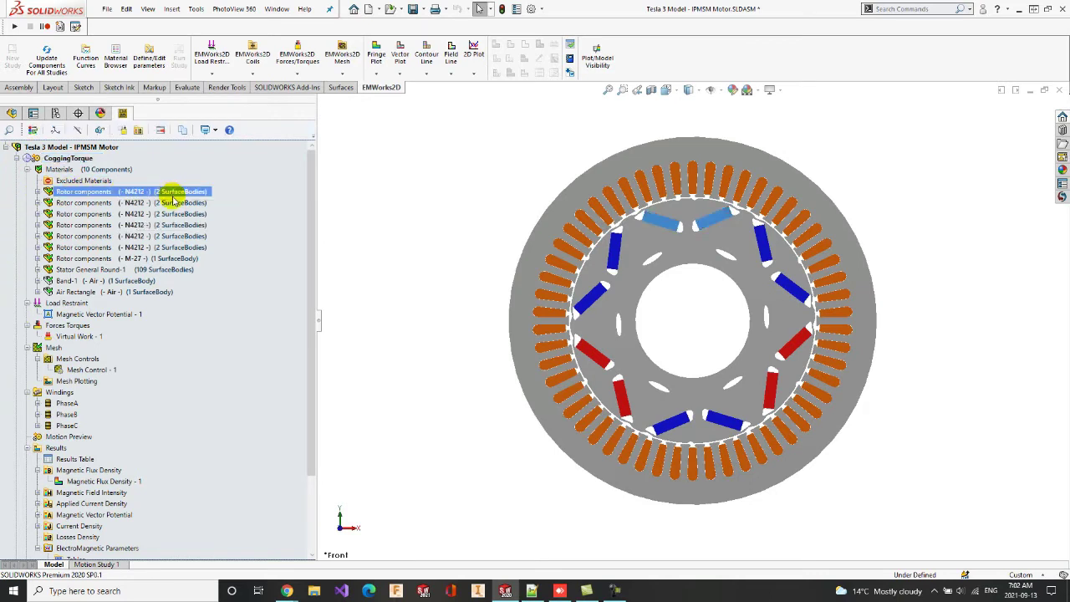
left_click(173, 248, "ctrl")
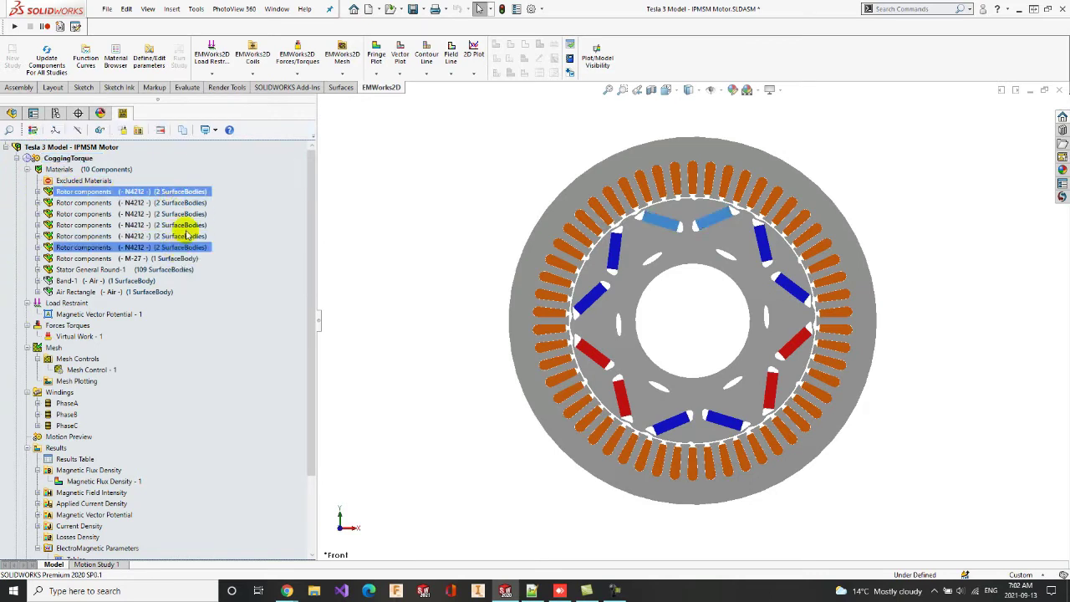
left_click(174, 248, "ctrl")
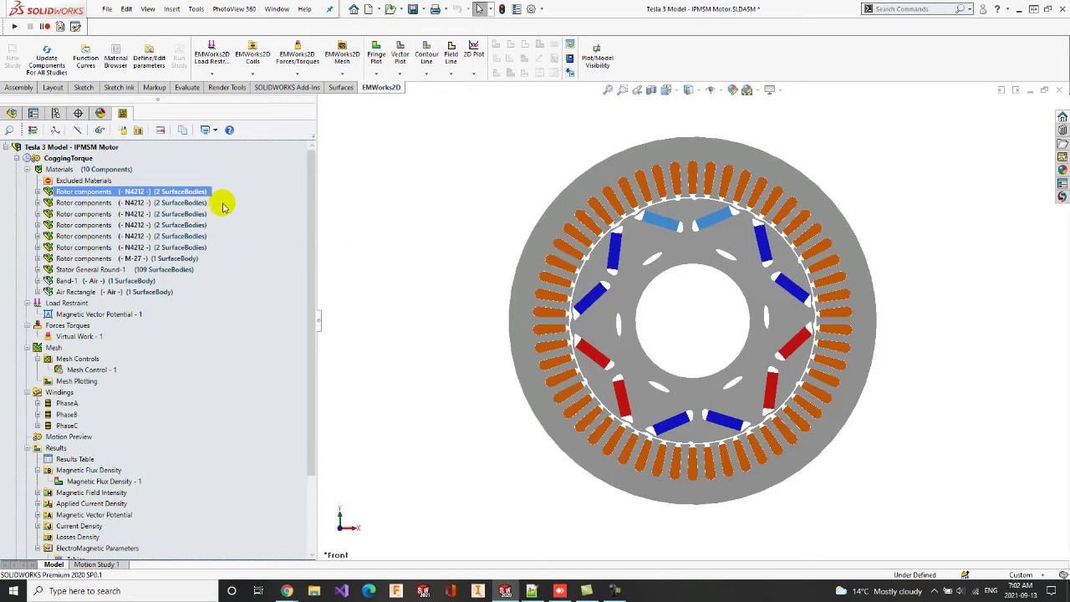
left_click(38, 192)
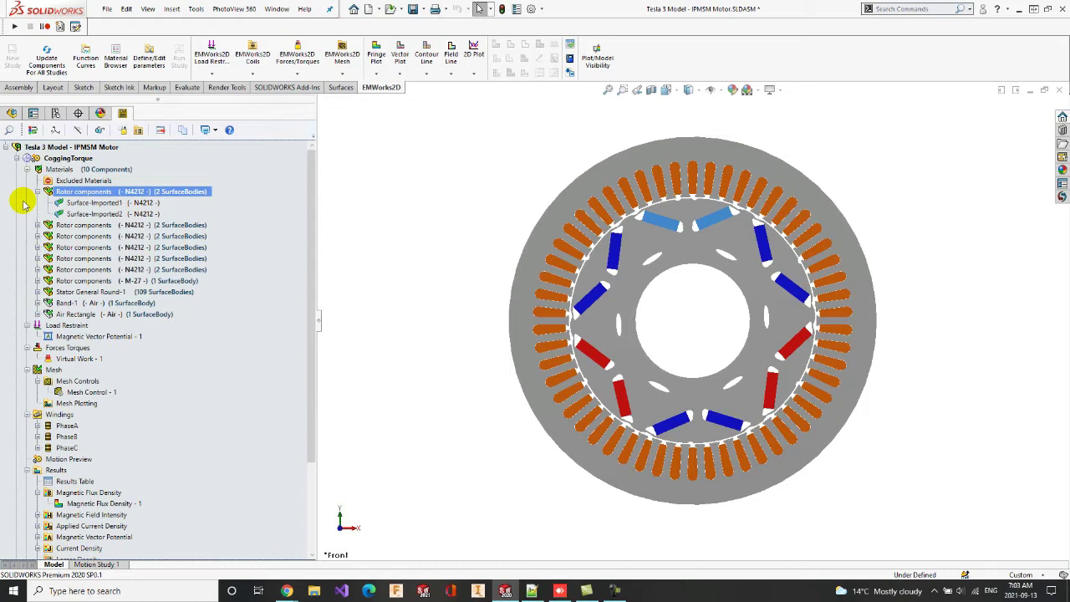
right_click(77, 205)
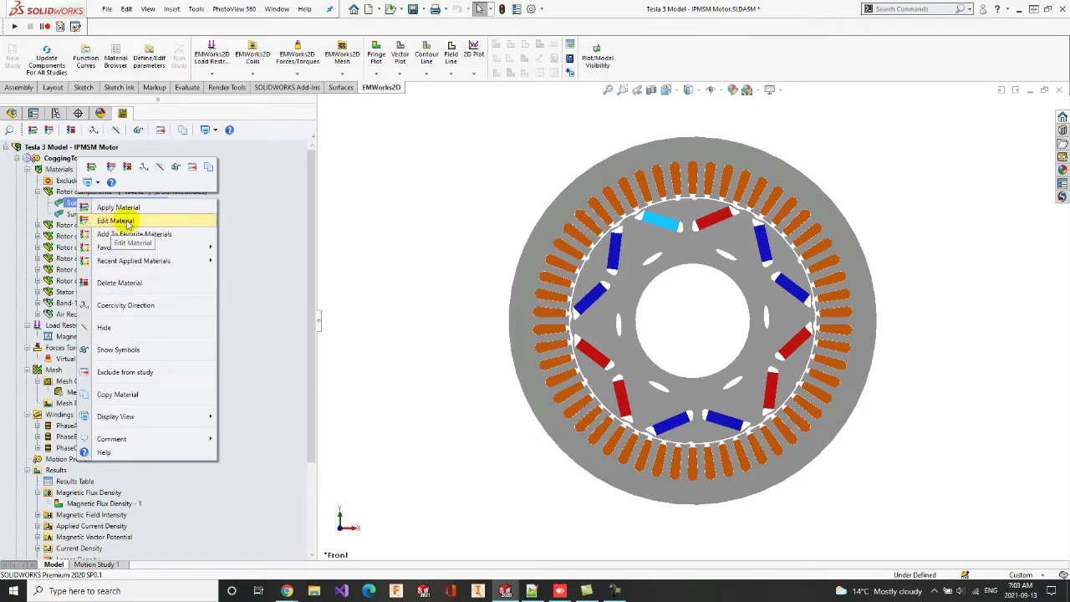
left_click(115, 220)
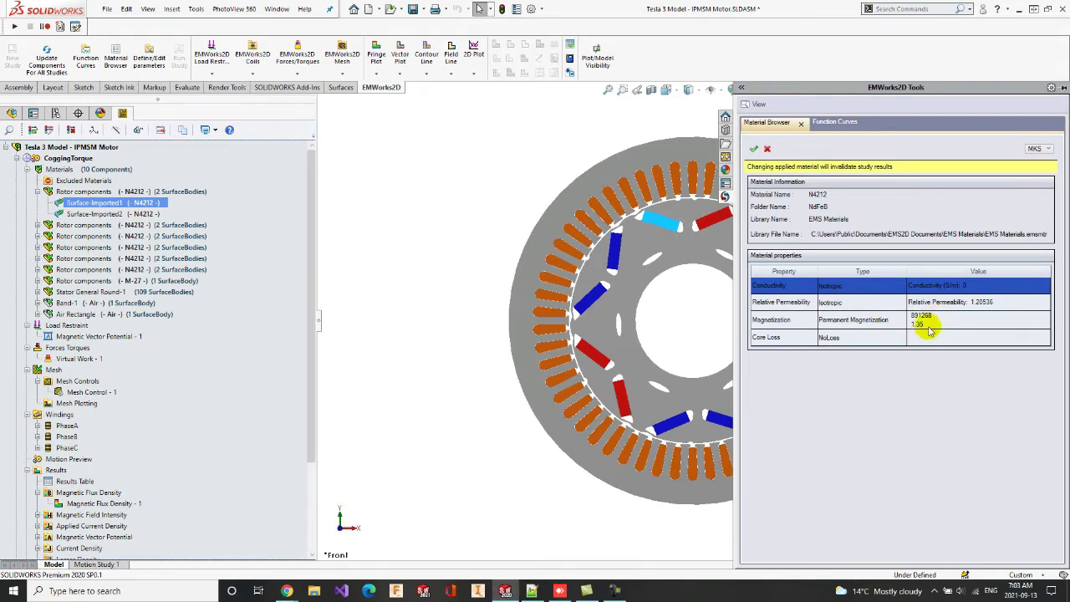
left_click(753, 148)
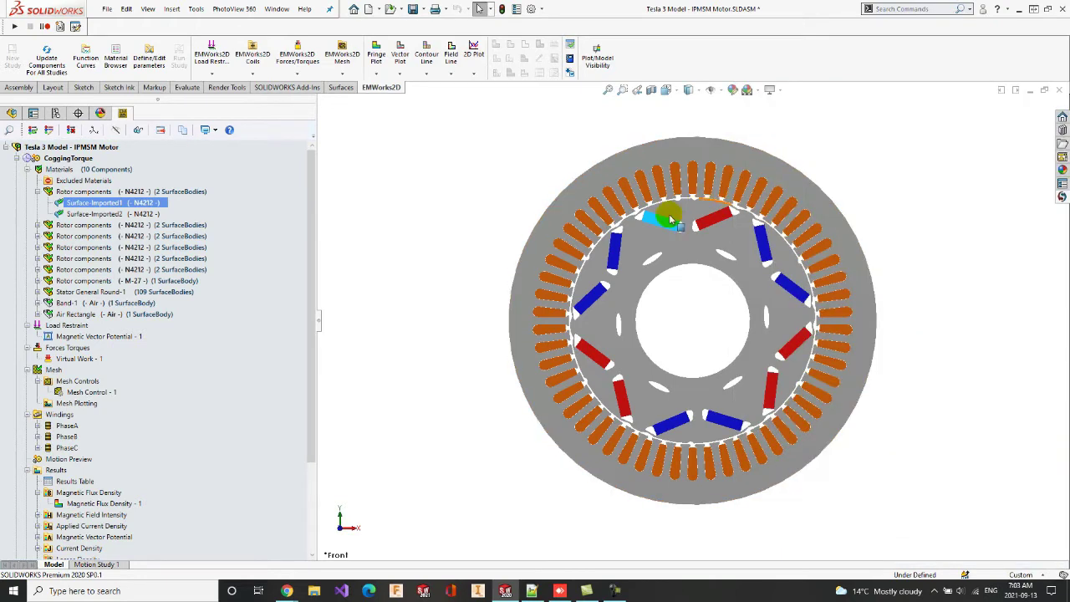
right_click(145, 205)
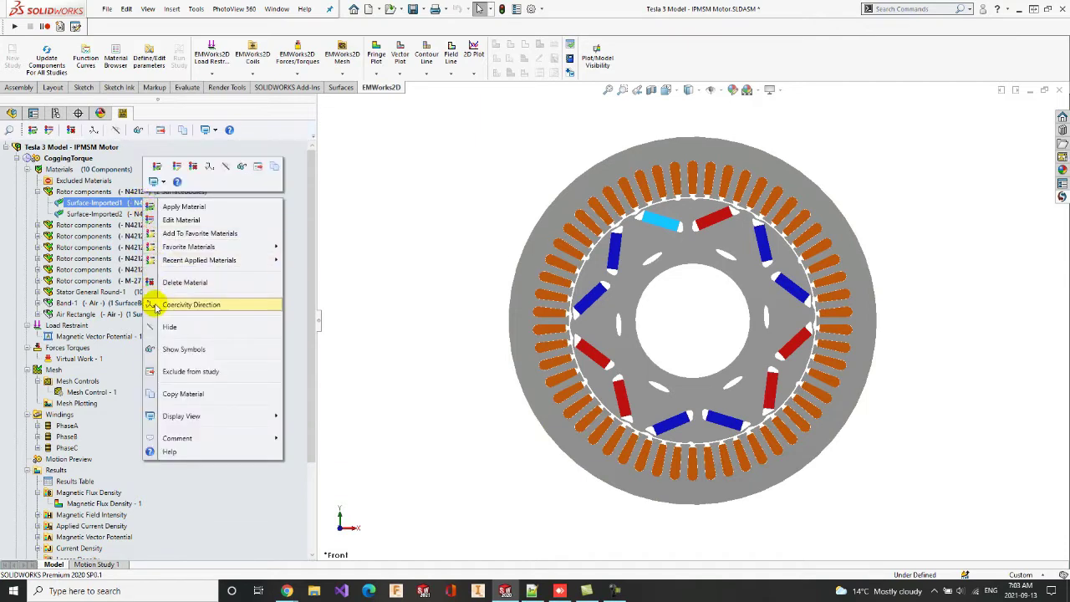
left_click(240, 303)
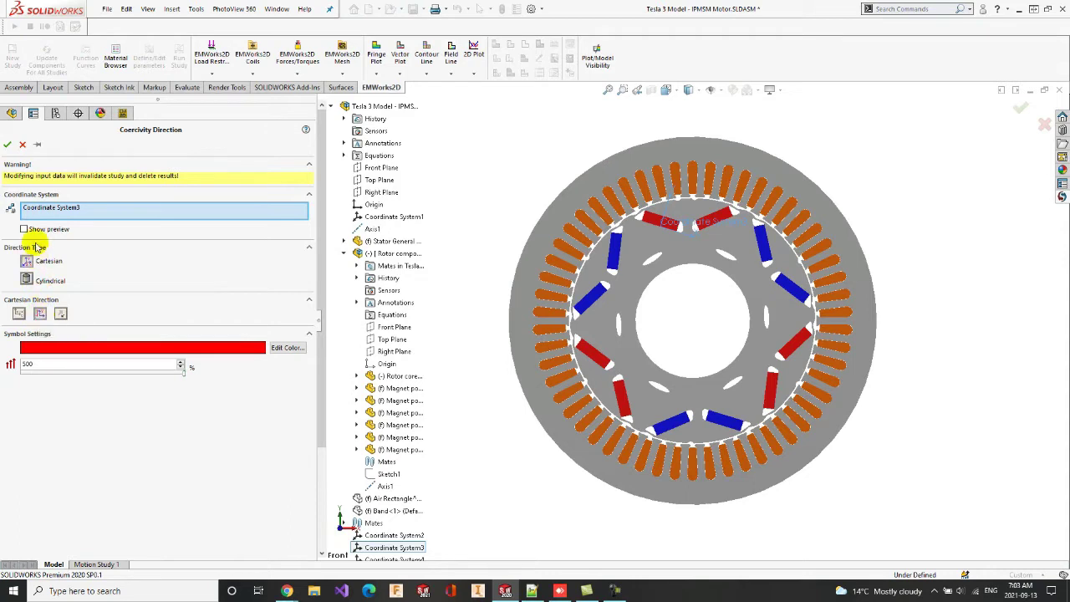
Expand the second N4212 rotor group and review Surface-Imported1's coercivity direction without changes
left_click(22, 147)
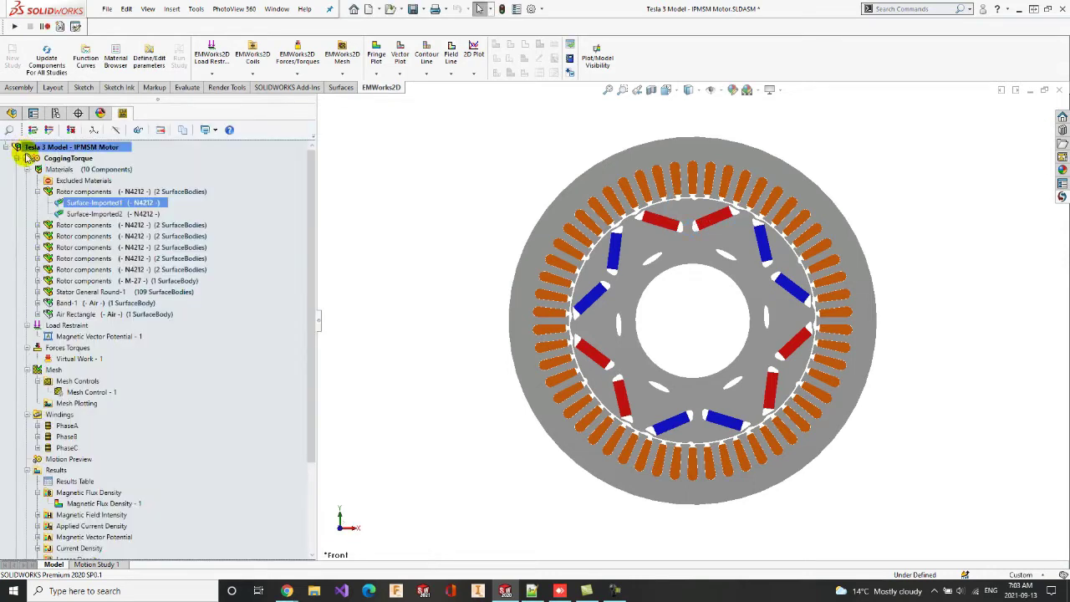
left_click(37, 225)
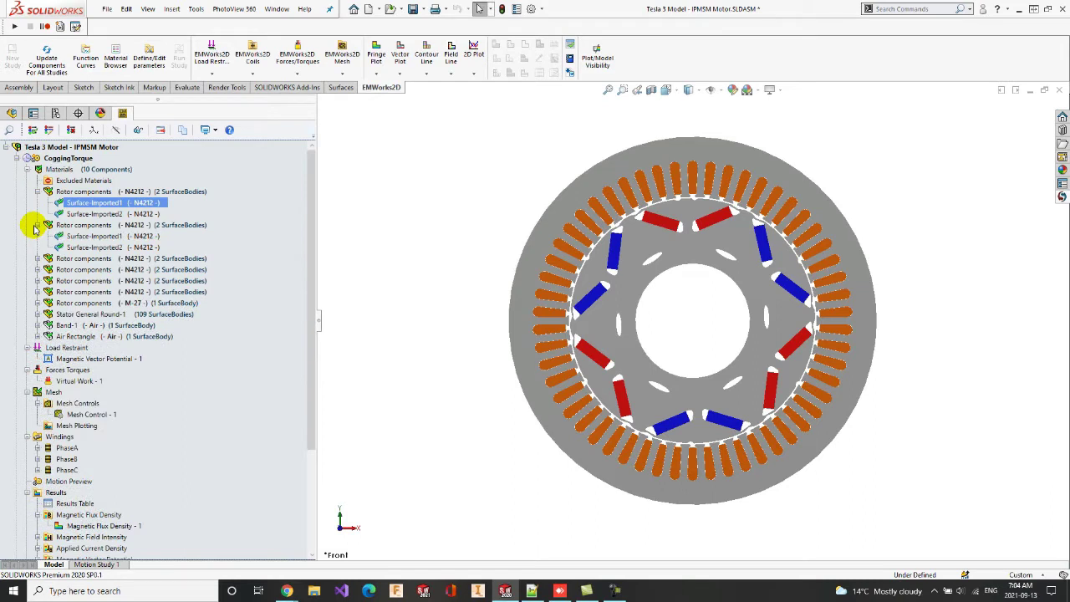
left_click(86, 237)
right_click(87, 237)
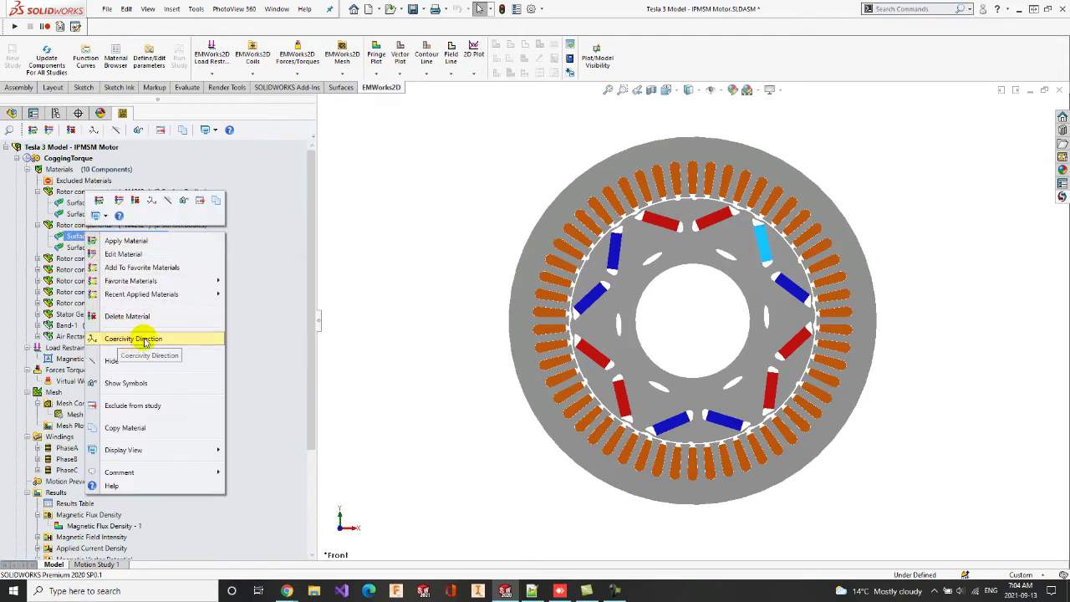
left_click(177, 342)
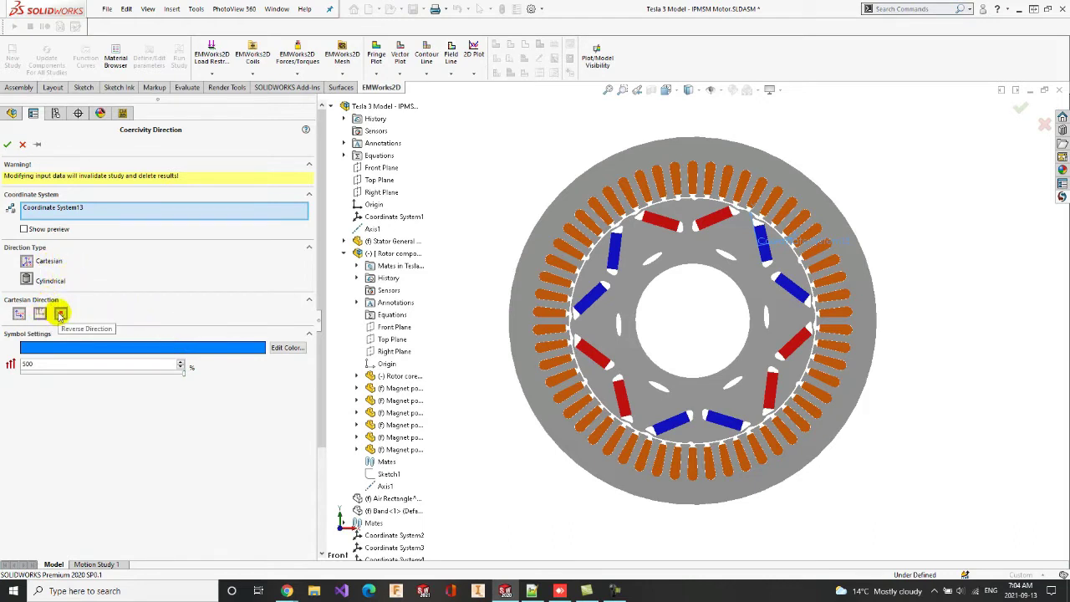
left_click(61, 313)
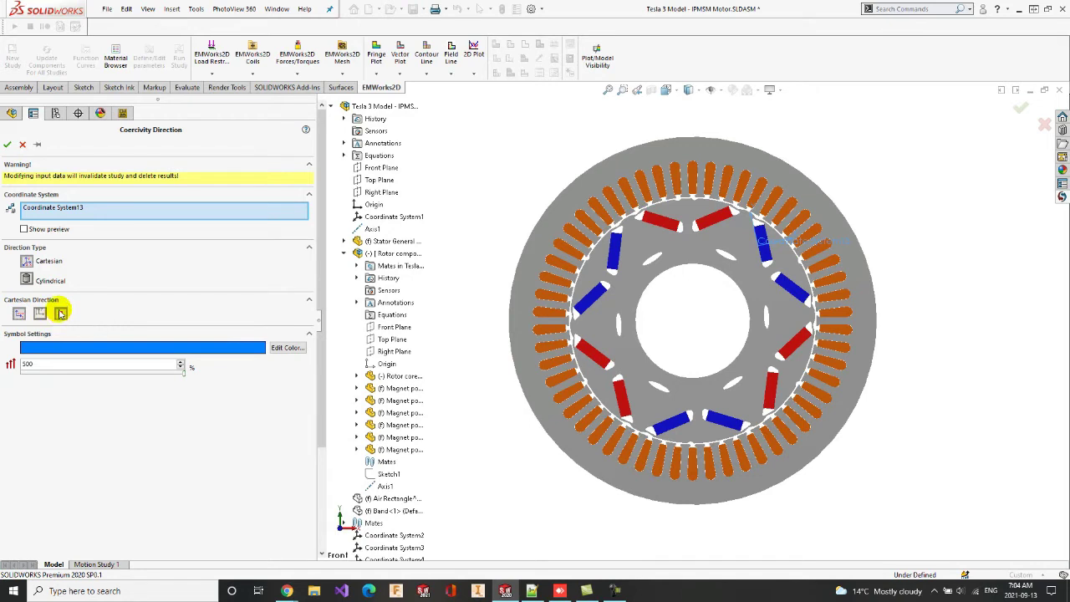
left_click(23, 146)
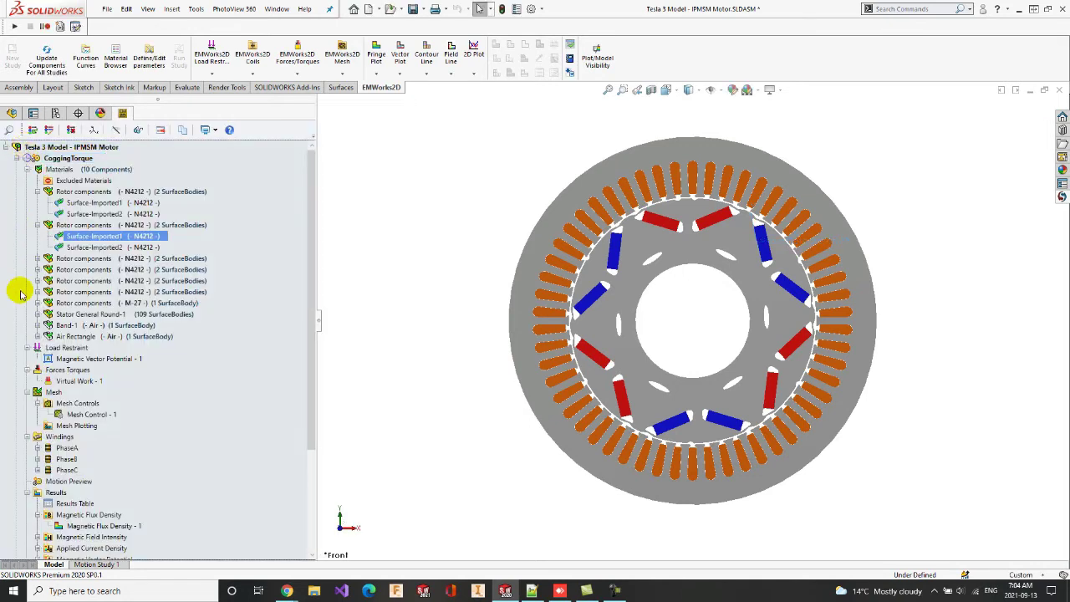
Expand the stator's copper slot bodies and pick out the M-27 stator core body
left_click(134, 304)
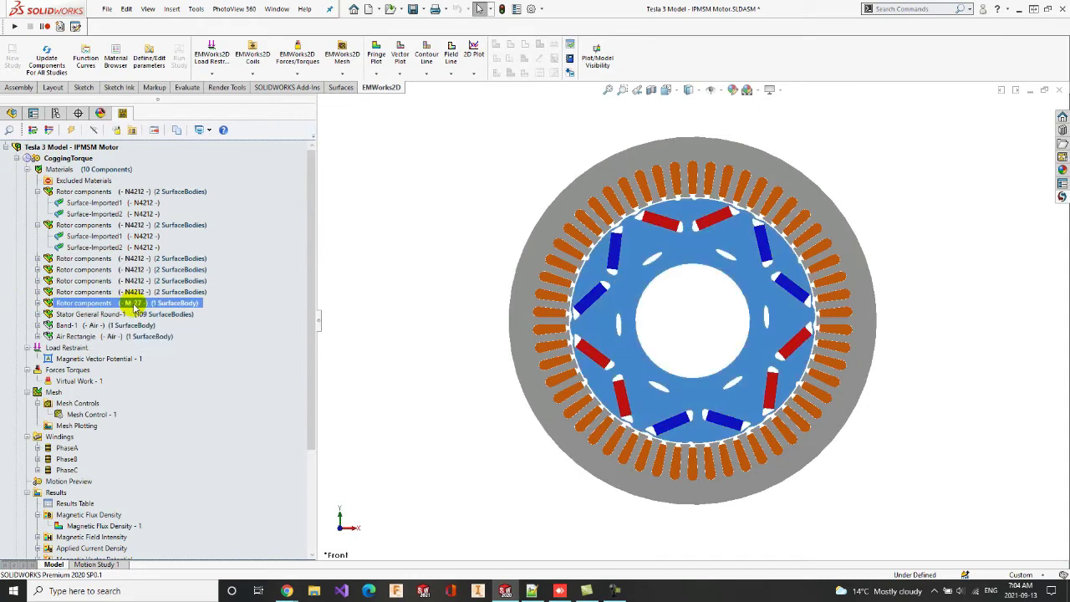
left_click(38, 314)
scroll(29, 340, "down", 2)
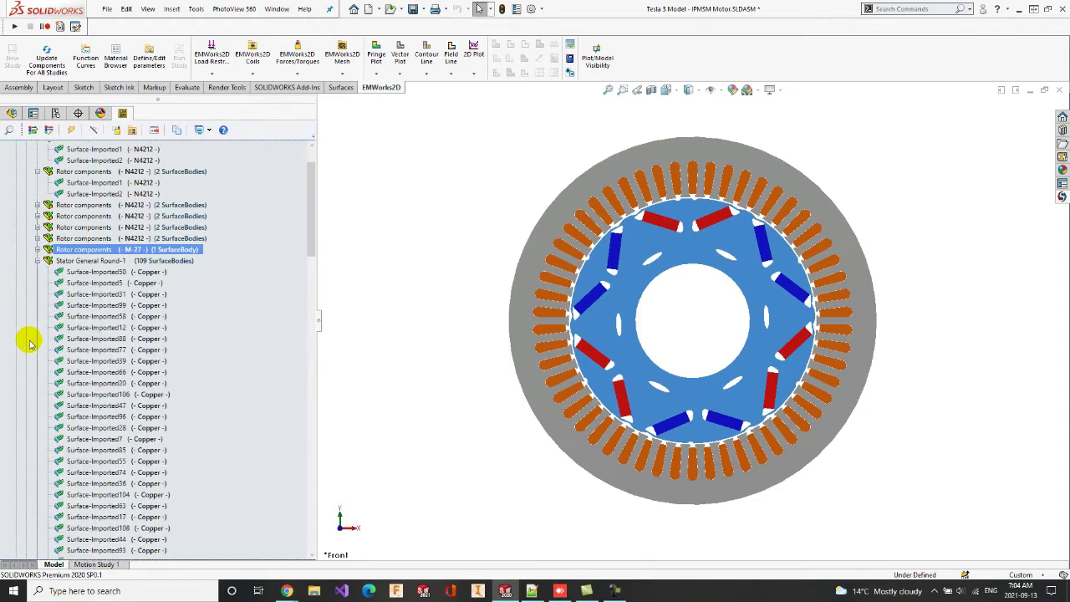
scroll(29, 343, "down", 7)
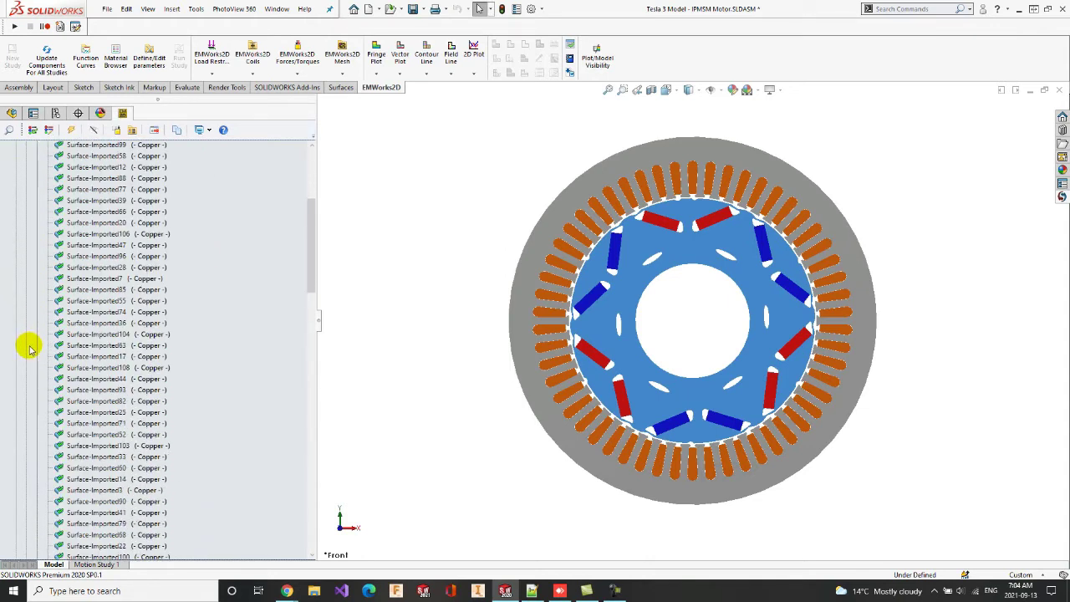
scroll(29, 350, "down", 12)
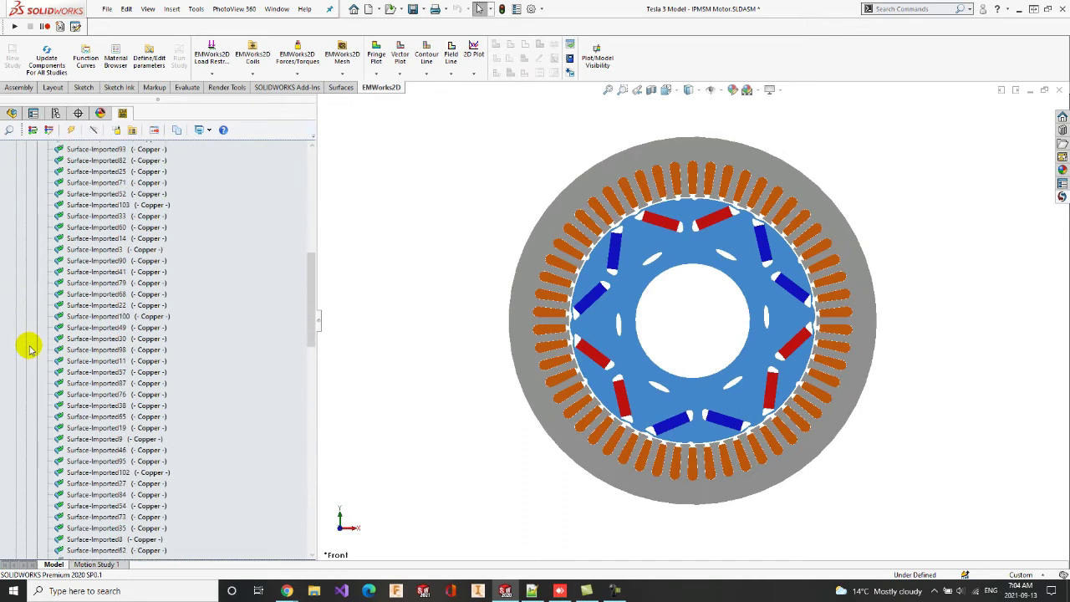
scroll(29, 350, "down", 12)
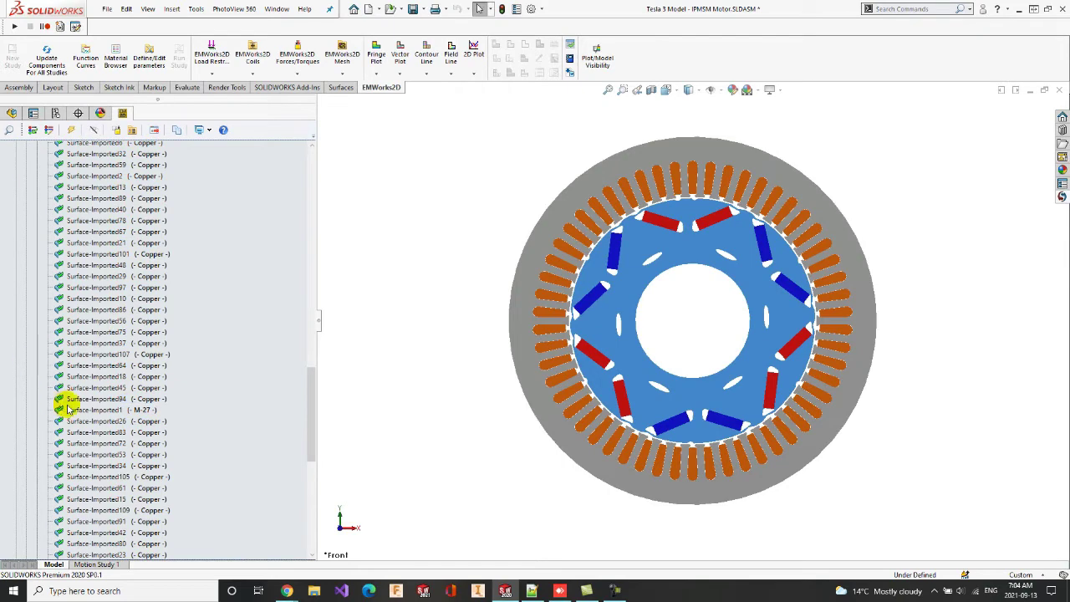
left_click(95, 411)
Collapse the stator's list of 109 surface bodies
scroll(249, 437, "up", 10)
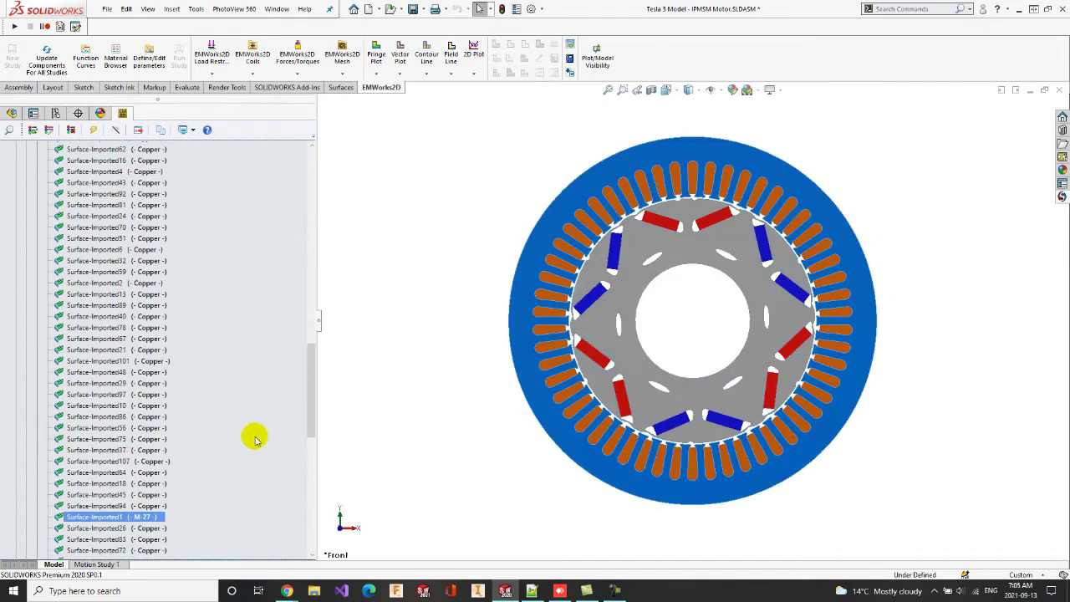
scroll(250, 437, "up", 12)
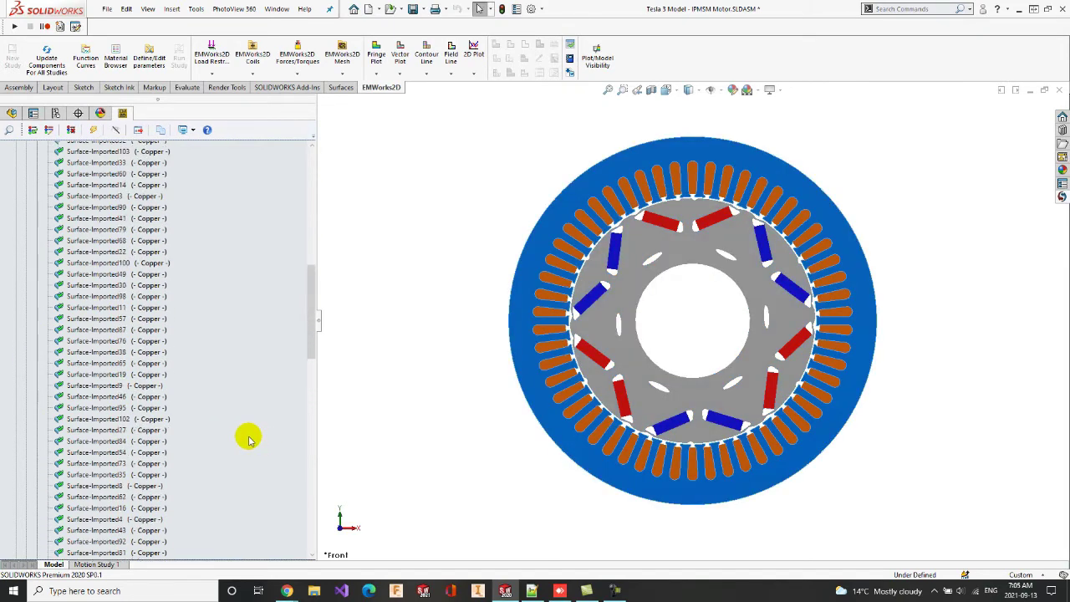
scroll(249, 436, "up", 5)
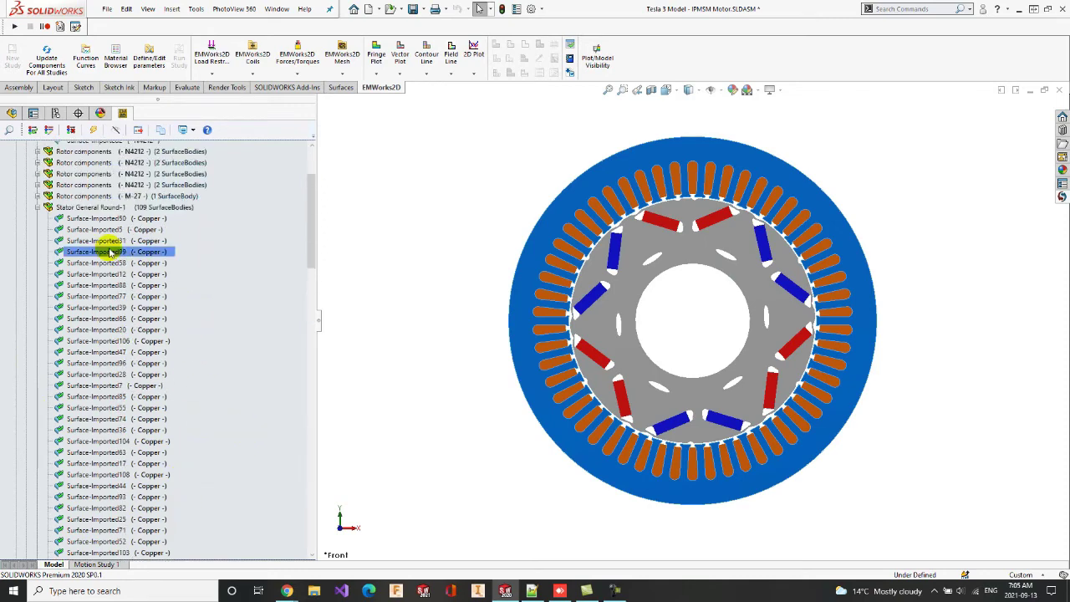
left_click(37, 208)
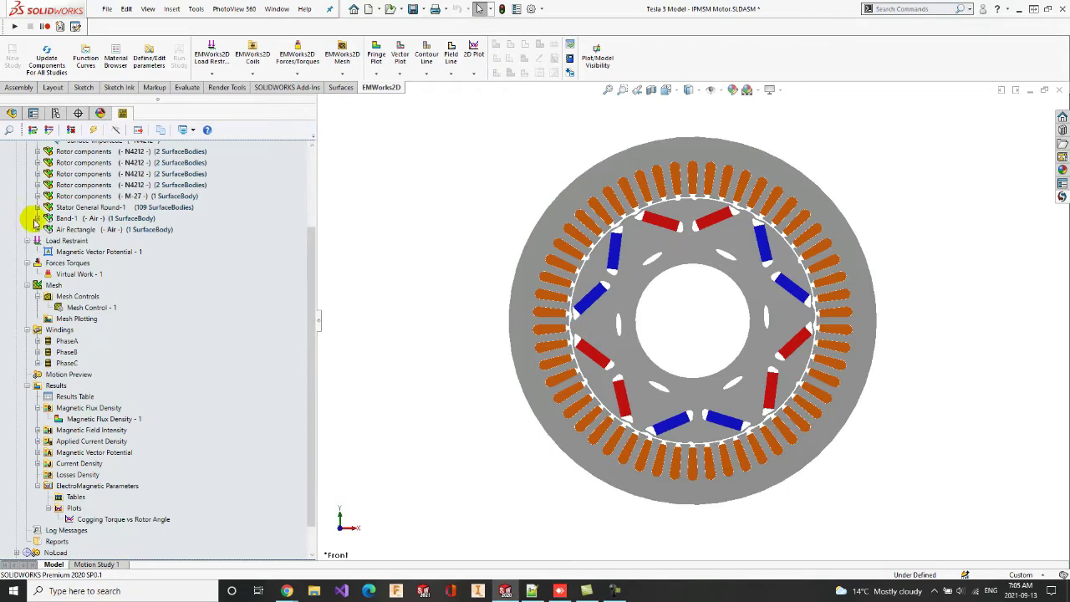
Inspect the Band-1 and Air Rectangle air bodies with the whole air region in view
left_click(70, 218)
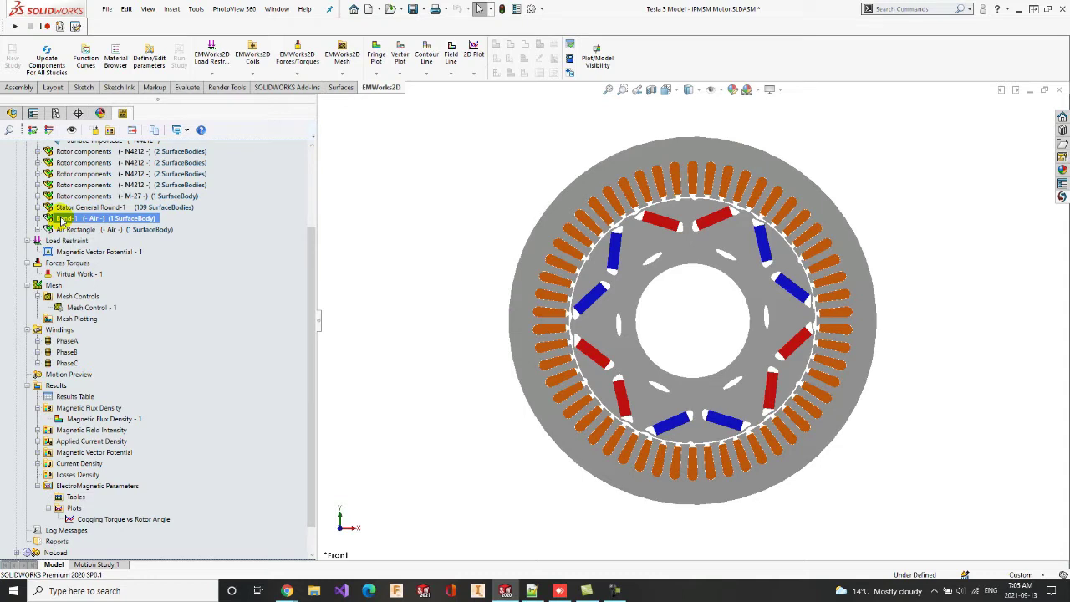
left_click(65, 230)
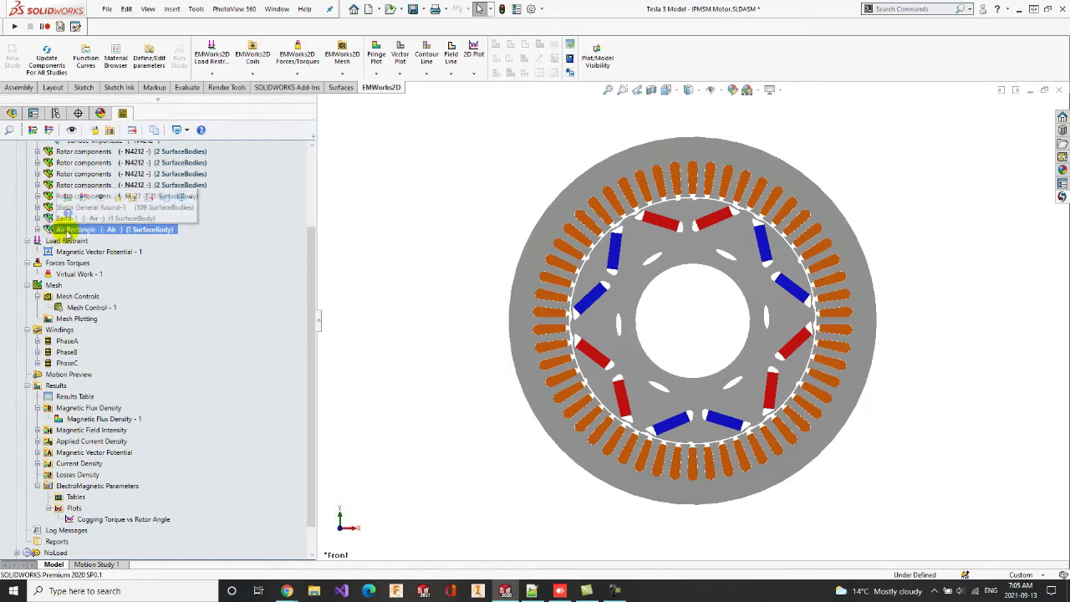
left_click_drag(66, 232, 101, 203)
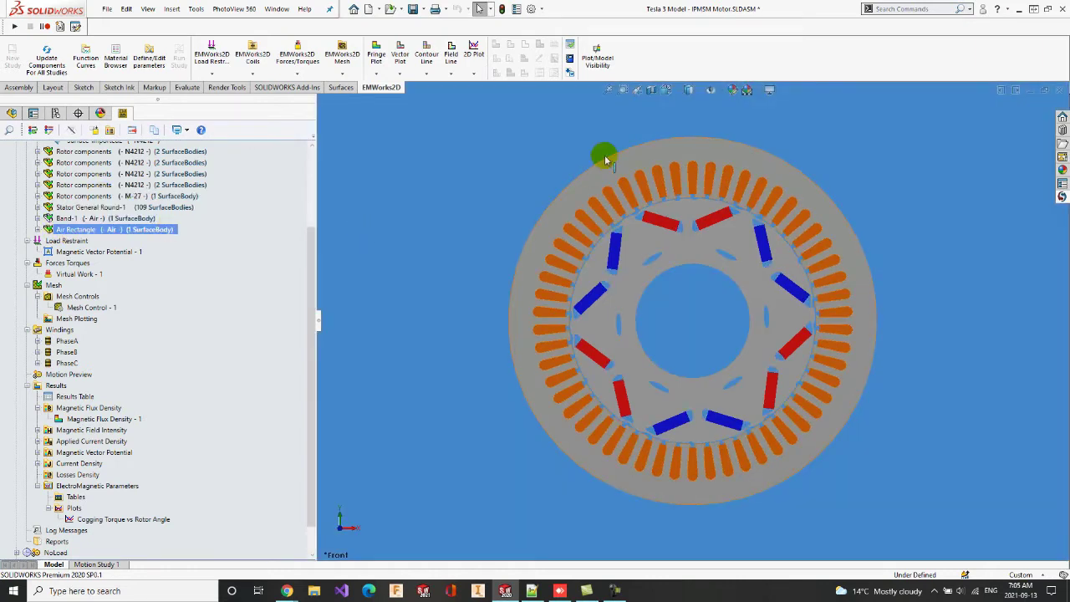
left_click(609, 91)
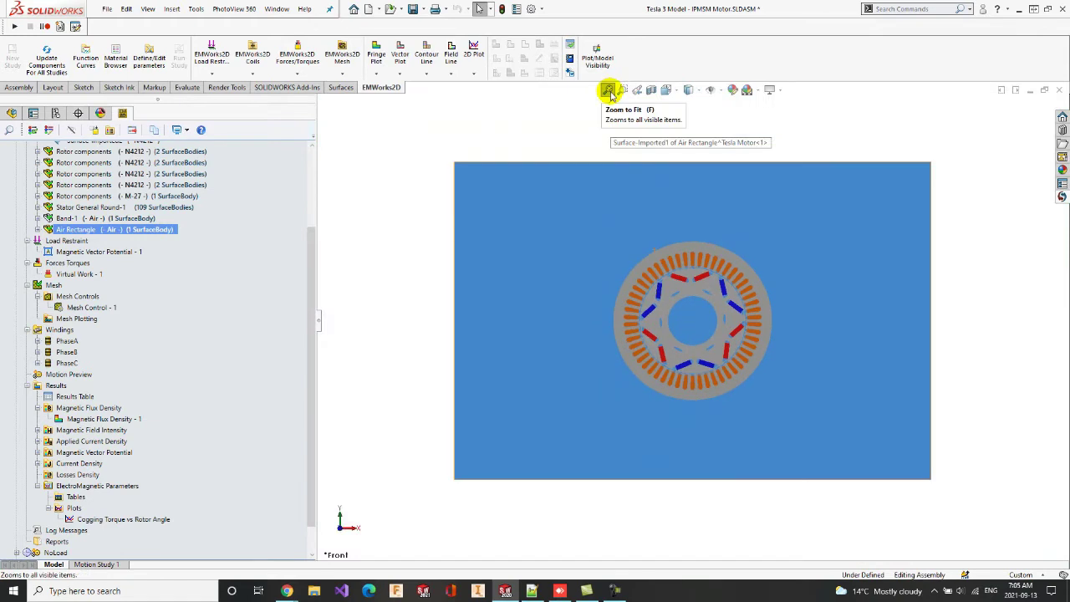
Hide the Air Rectangle, refit the motor, and select the Magnetic Vector Potential - 1 boundary
right_click(171, 231)
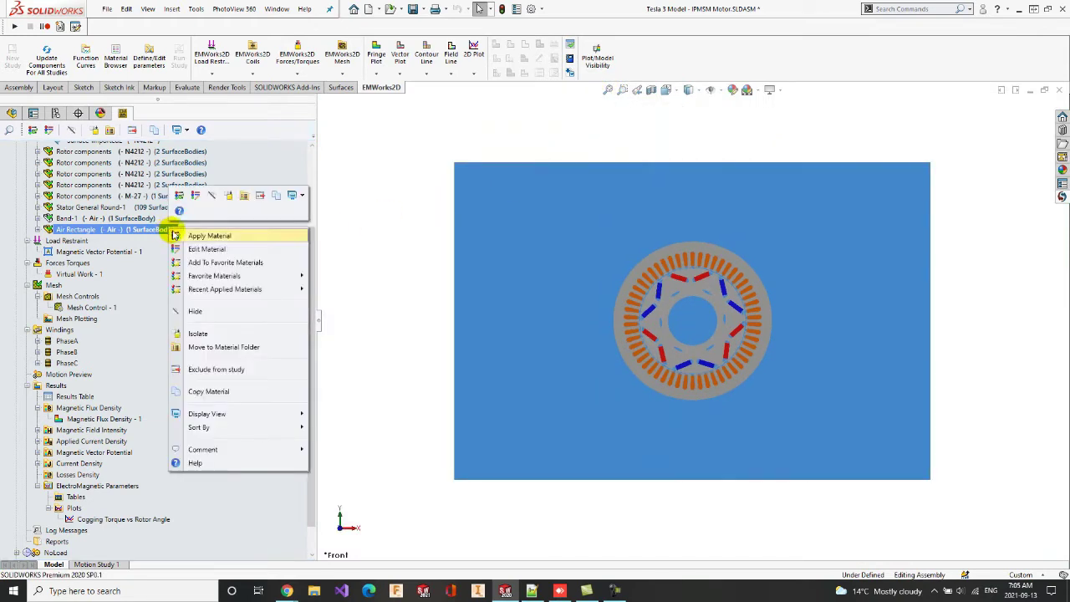
left_click(214, 196)
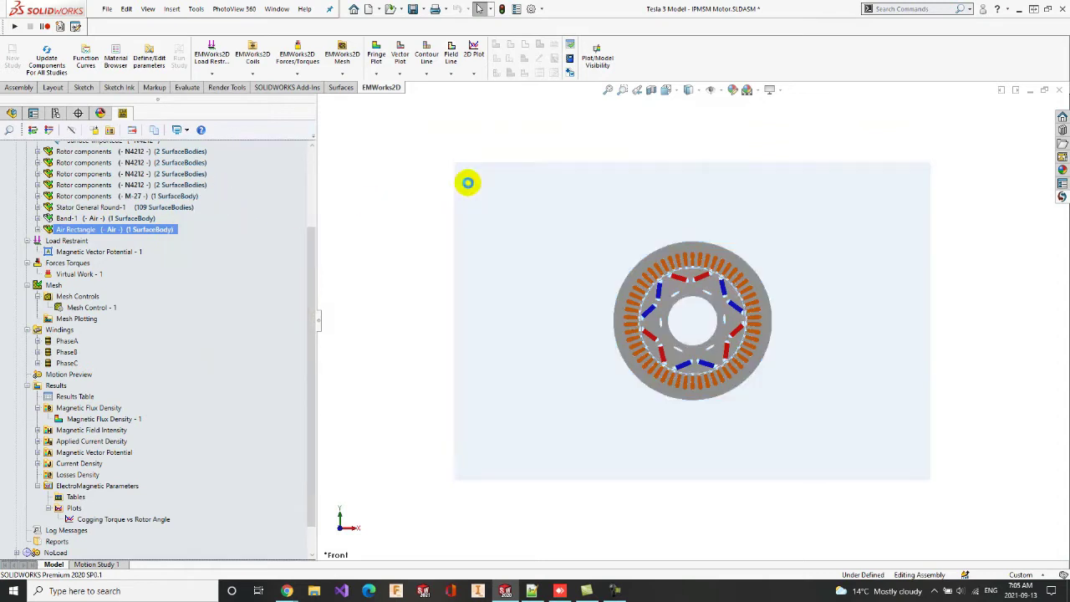
left_click(608, 89)
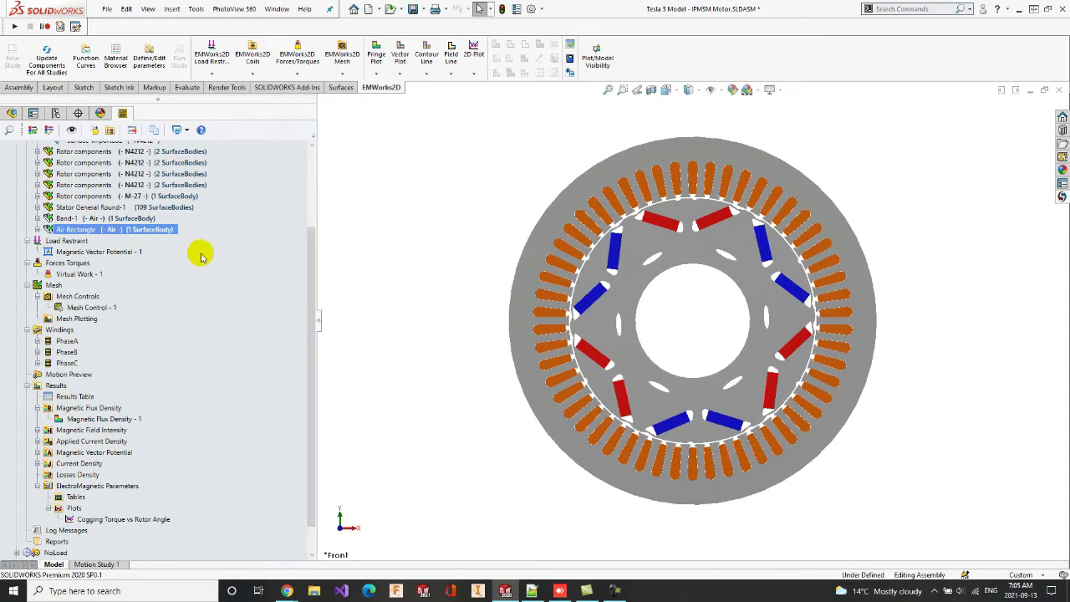
left_click(100, 251)
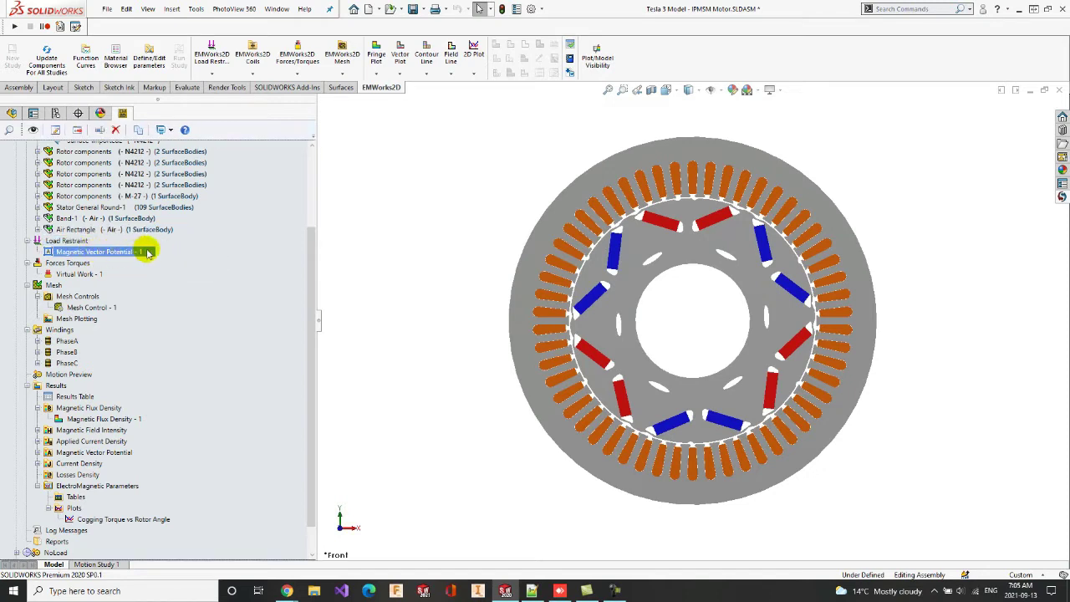
right_click(147, 252)
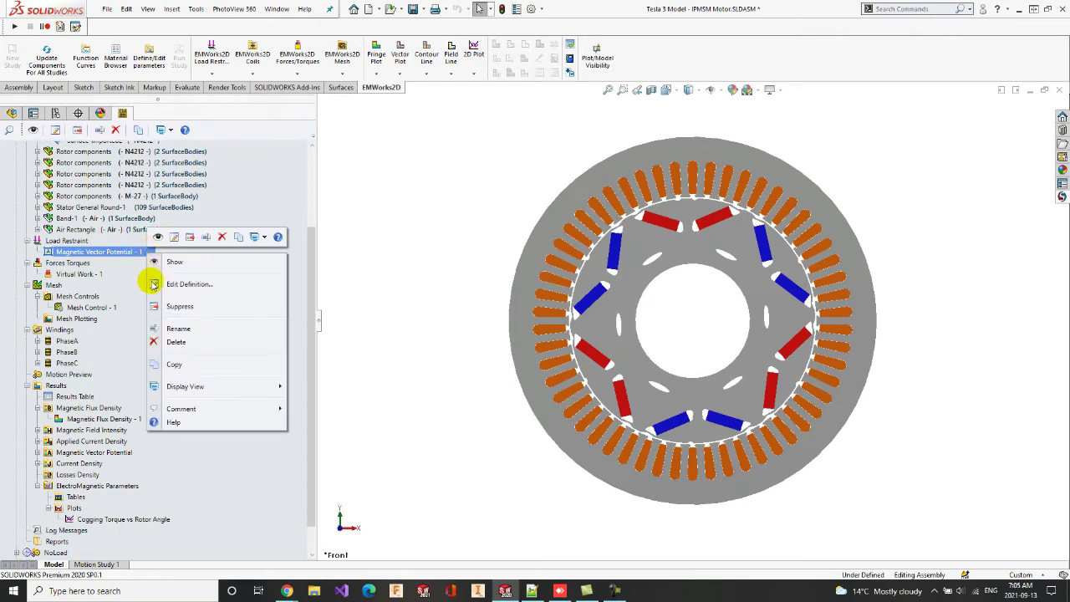
left_click(170, 284)
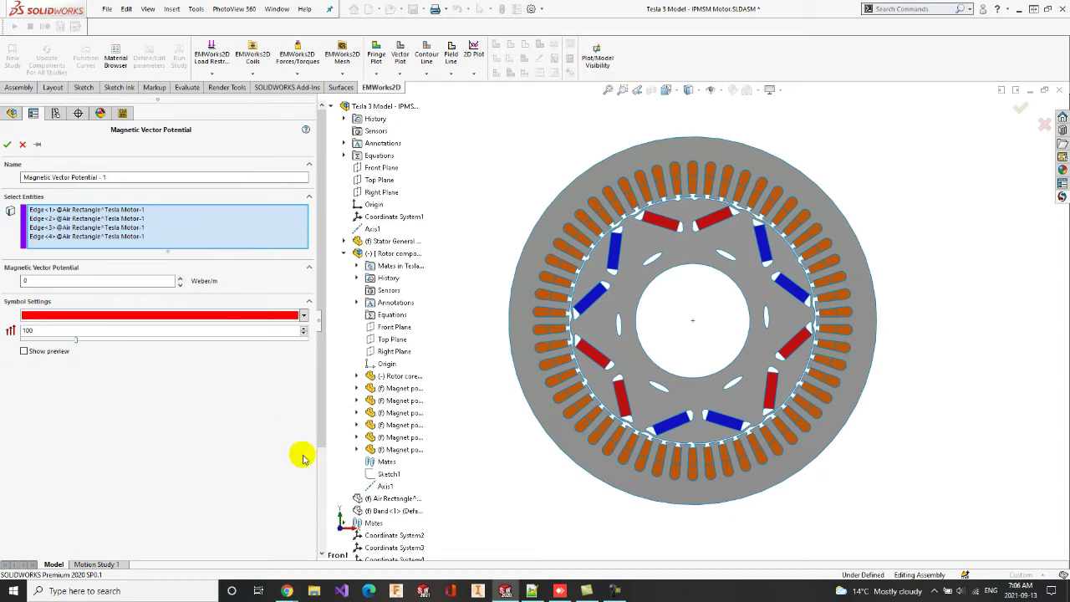
right_click(378, 497)
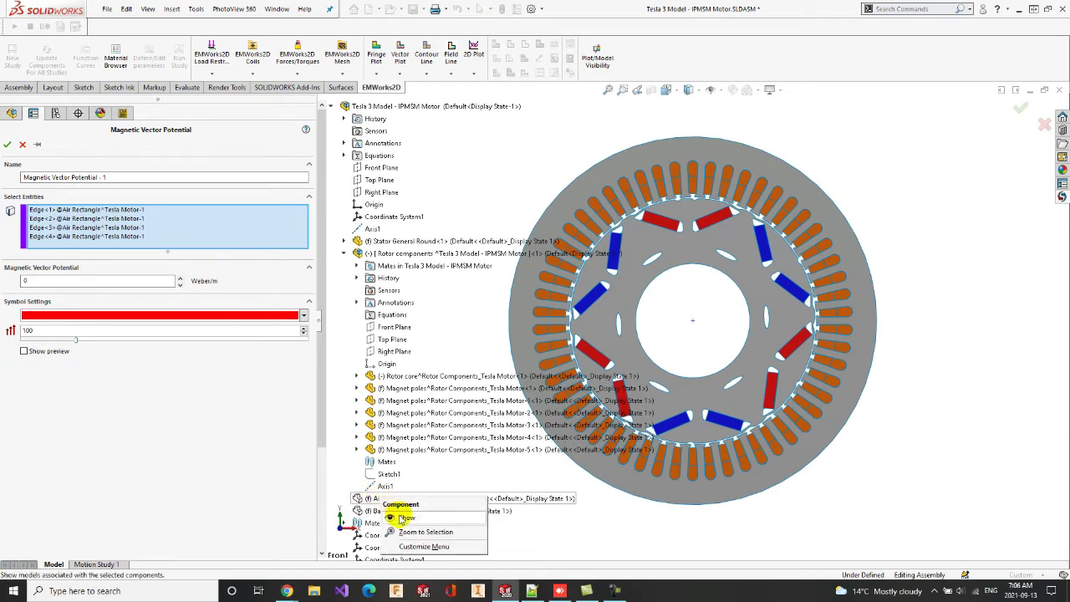
left_click(390, 507)
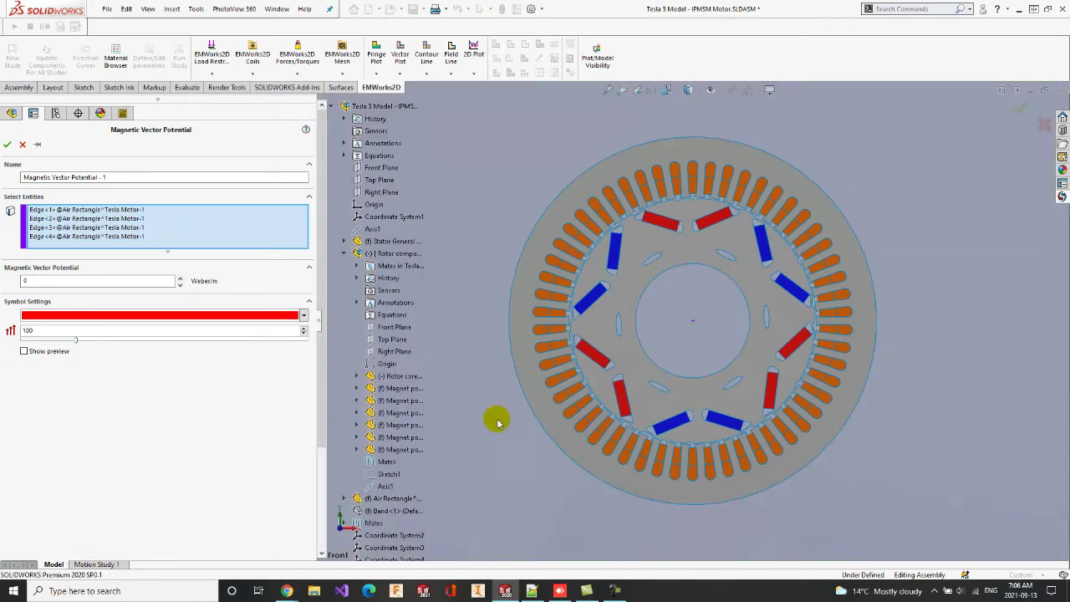
left_click(608, 90)
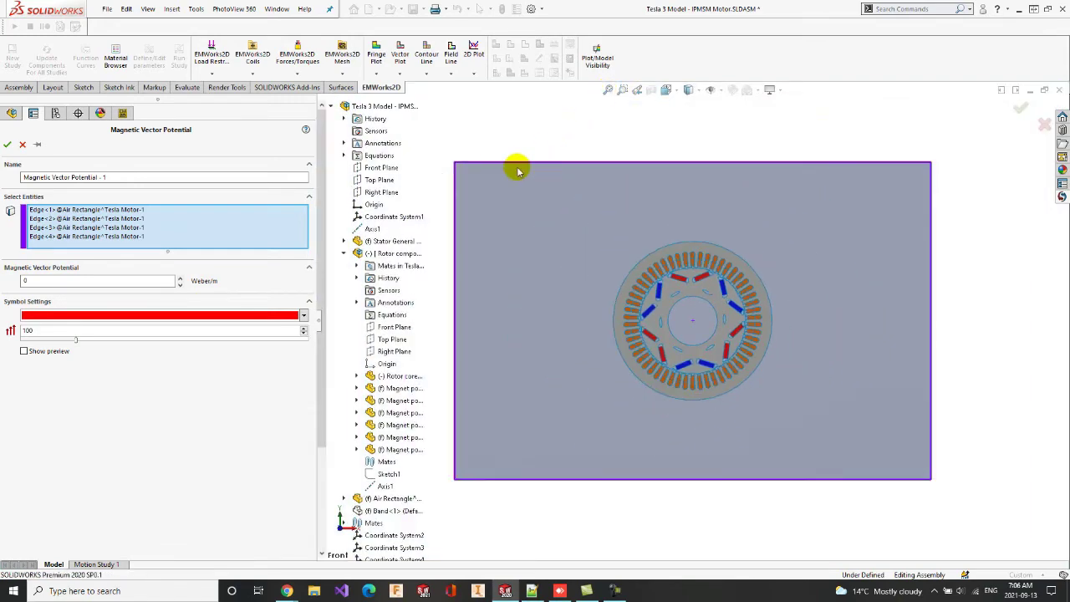
left_click(8, 144)
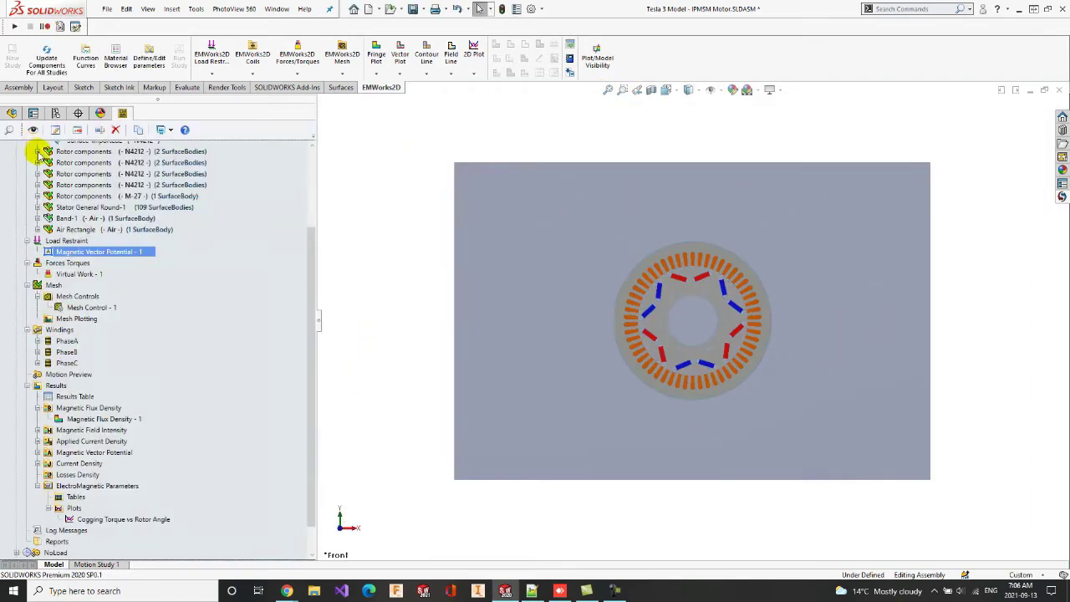
right_click(69, 229)
left_click(99, 193)
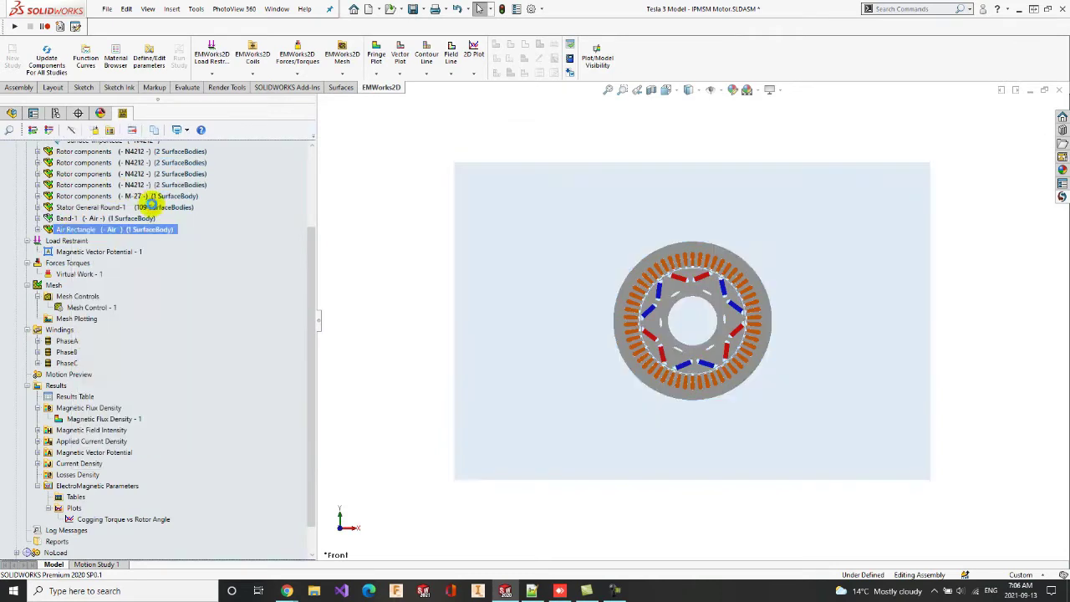
left_click(610, 90)
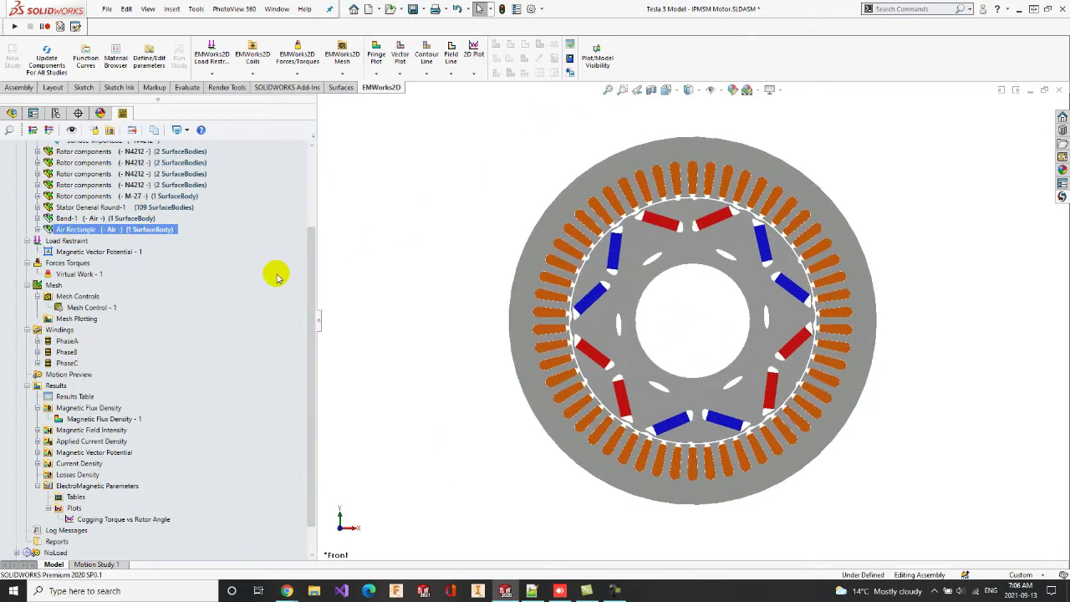
left_click(83, 266)
right_click(84, 274)
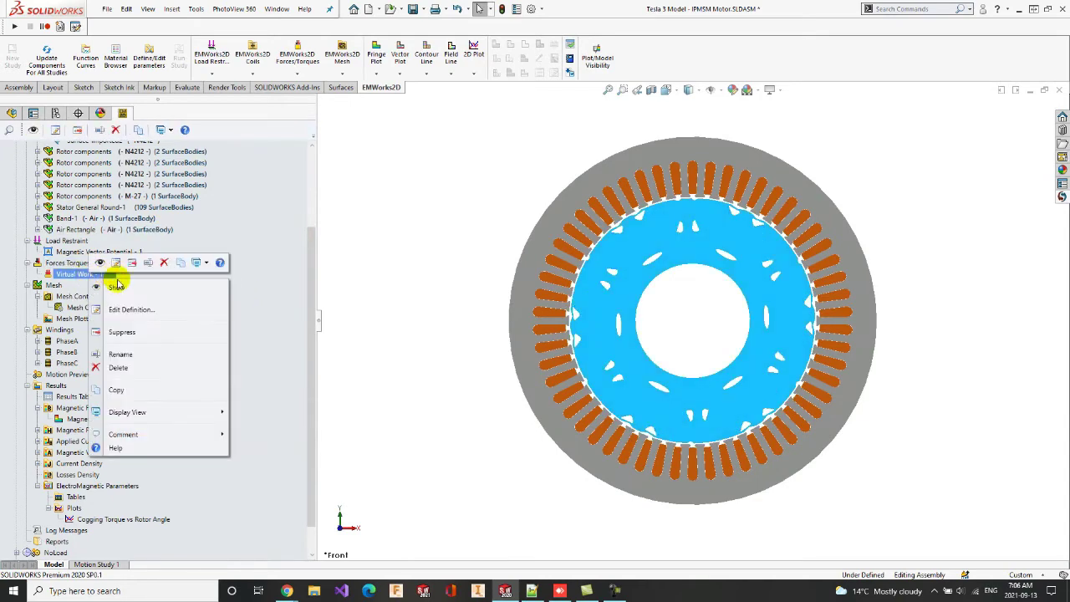
left_click(134, 308)
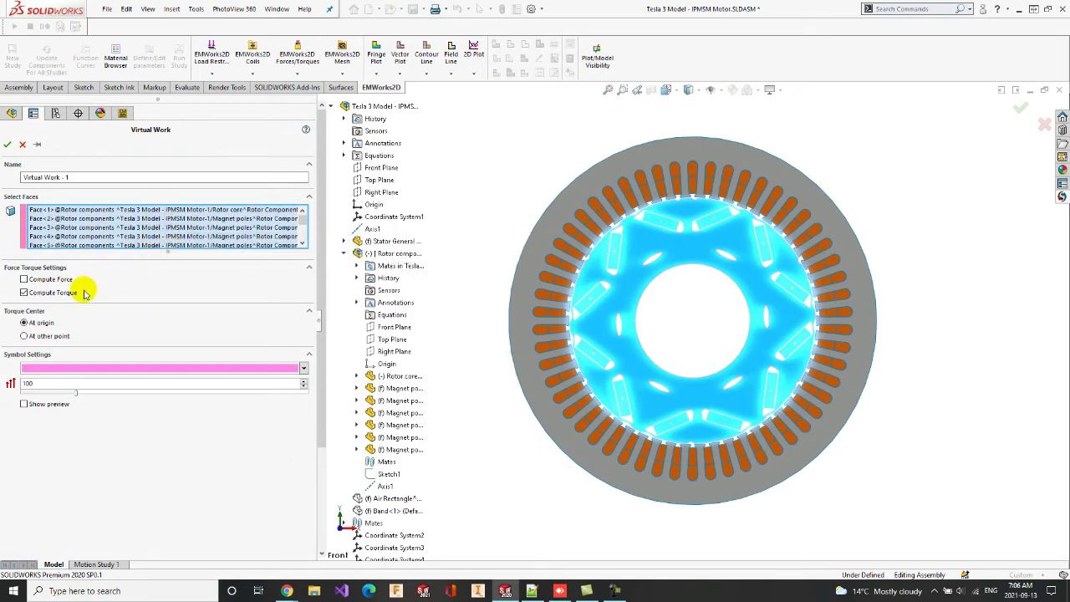
left_click(22, 144)
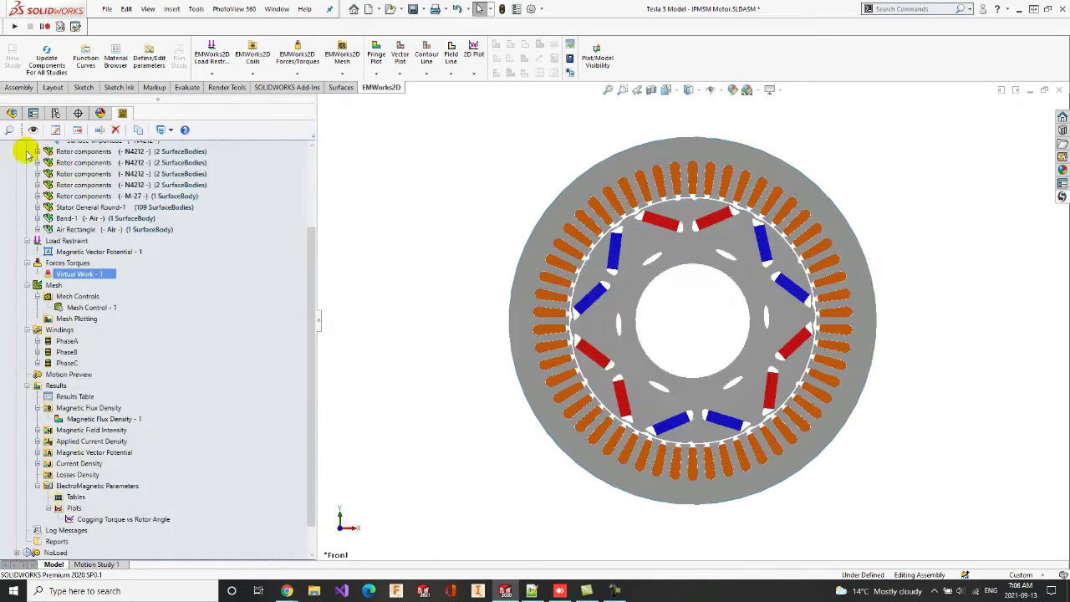
left_click(88, 299)
left_click(104, 308, "ctrl")
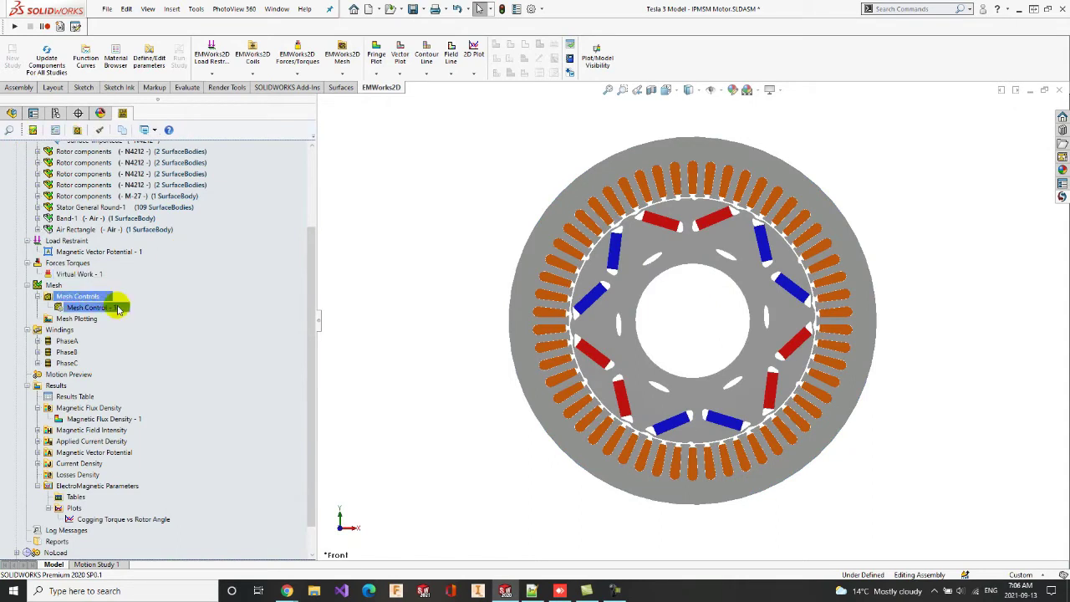
left_click(109, 309)
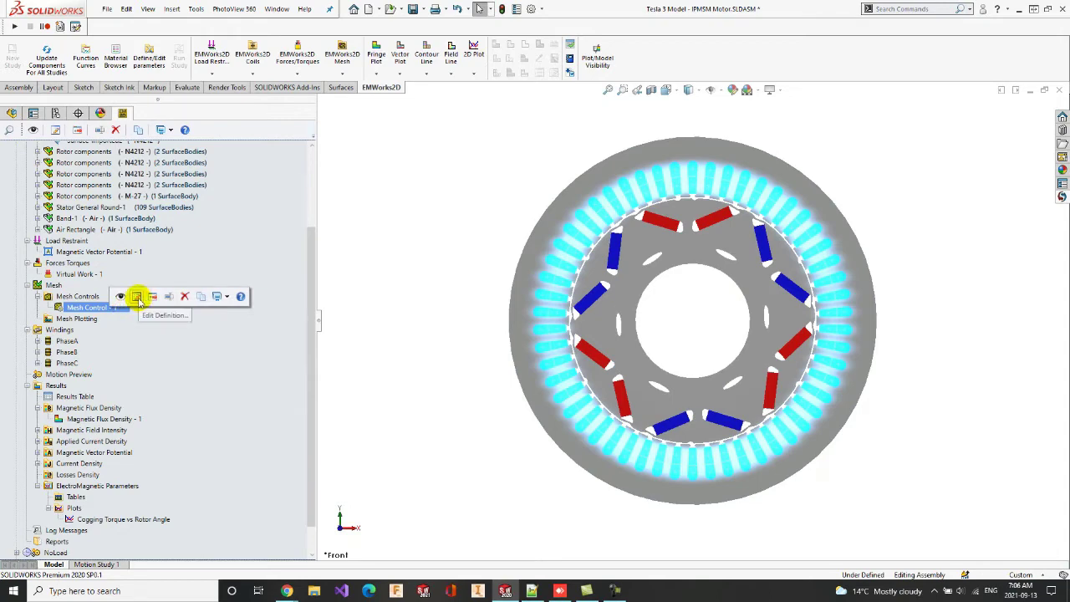
left_click(136, 297)
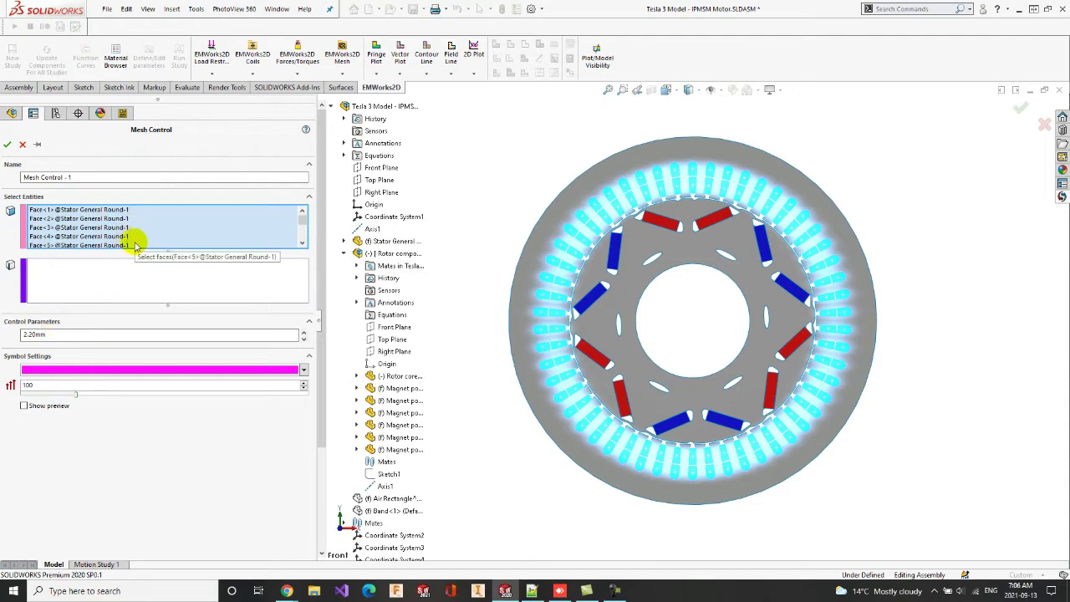
left_click(7, 144)
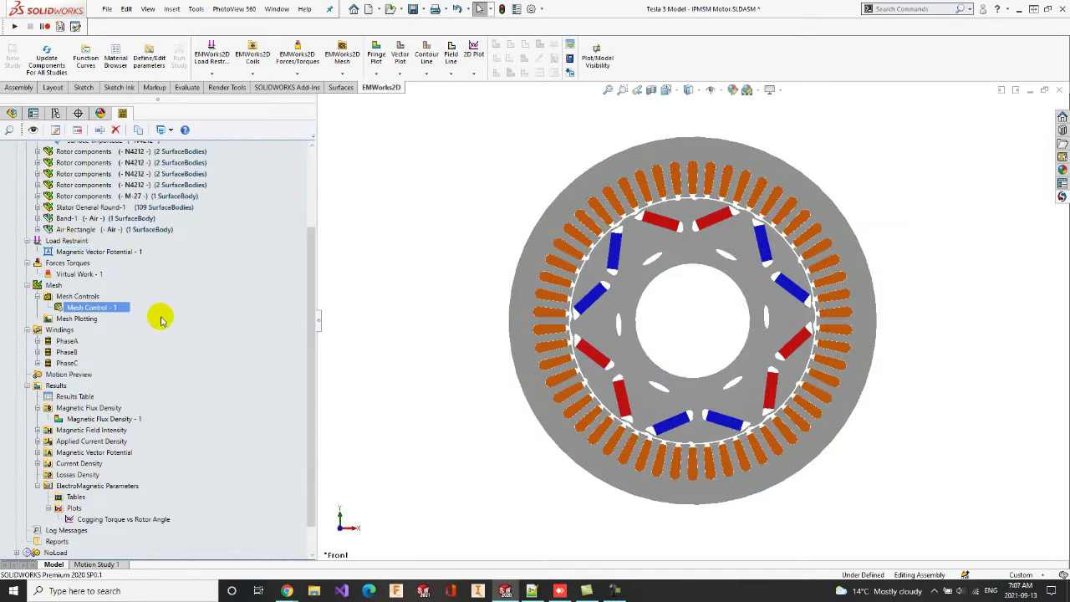
Open PhaseA's winding definition to show its 0 A DC current source
left_click(61, 332)
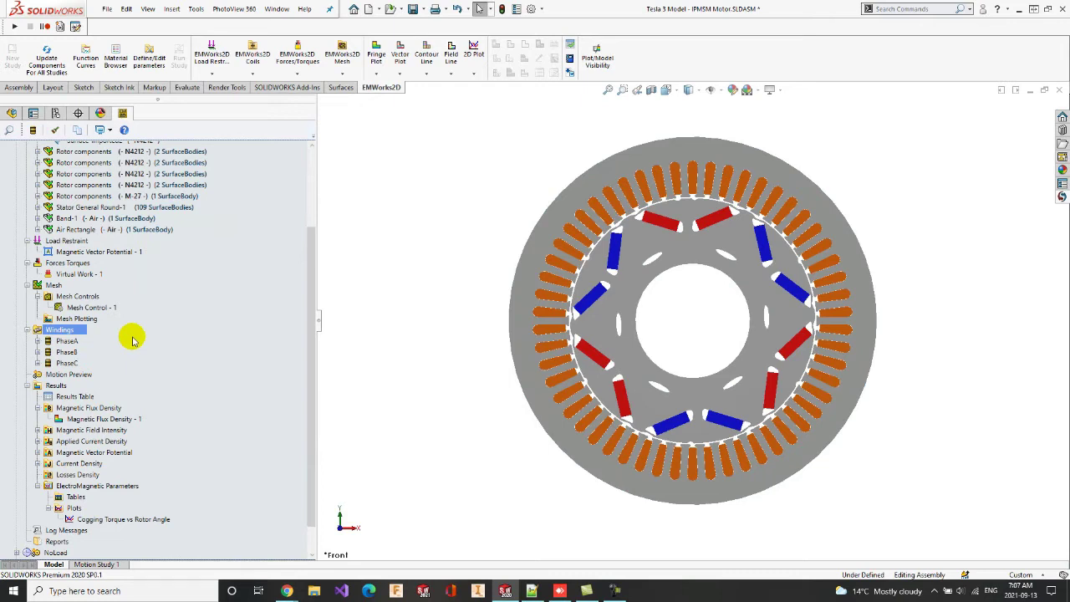
right_click(91, 341)
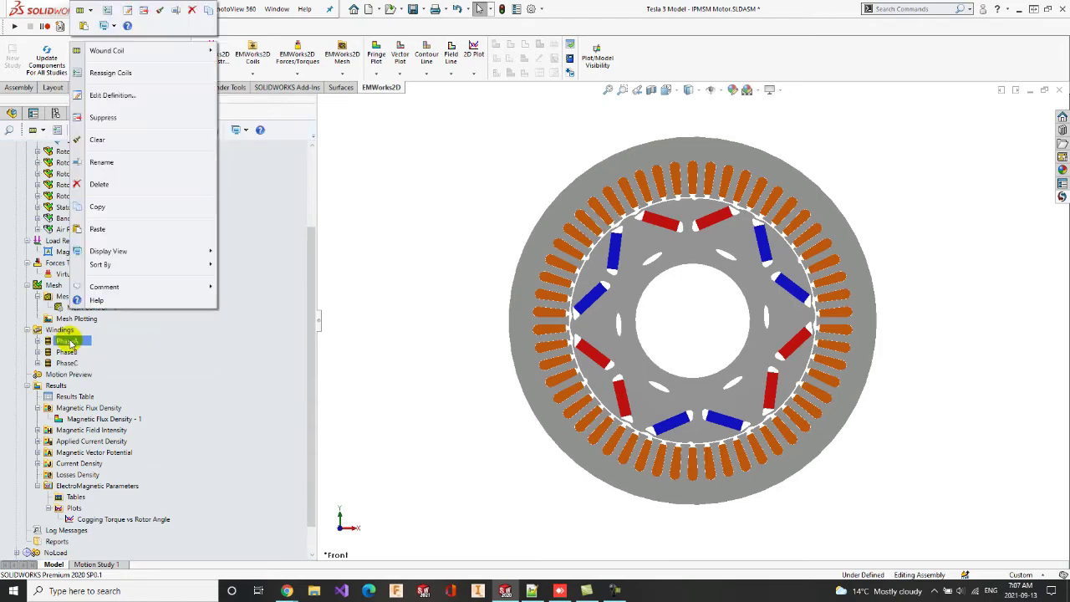
left_click(143, 95)
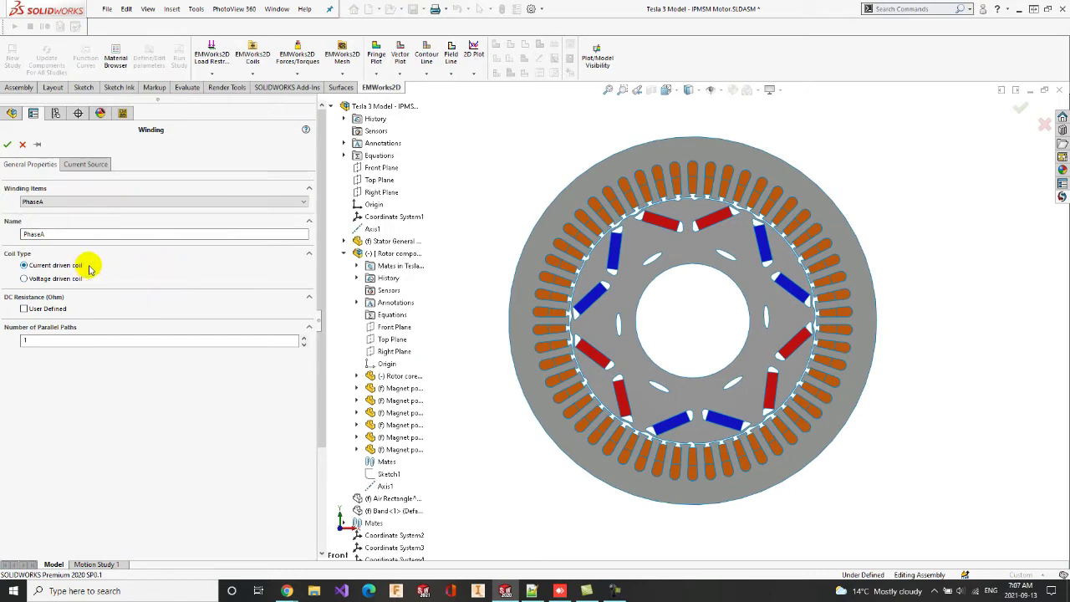
left_click(94, 164)
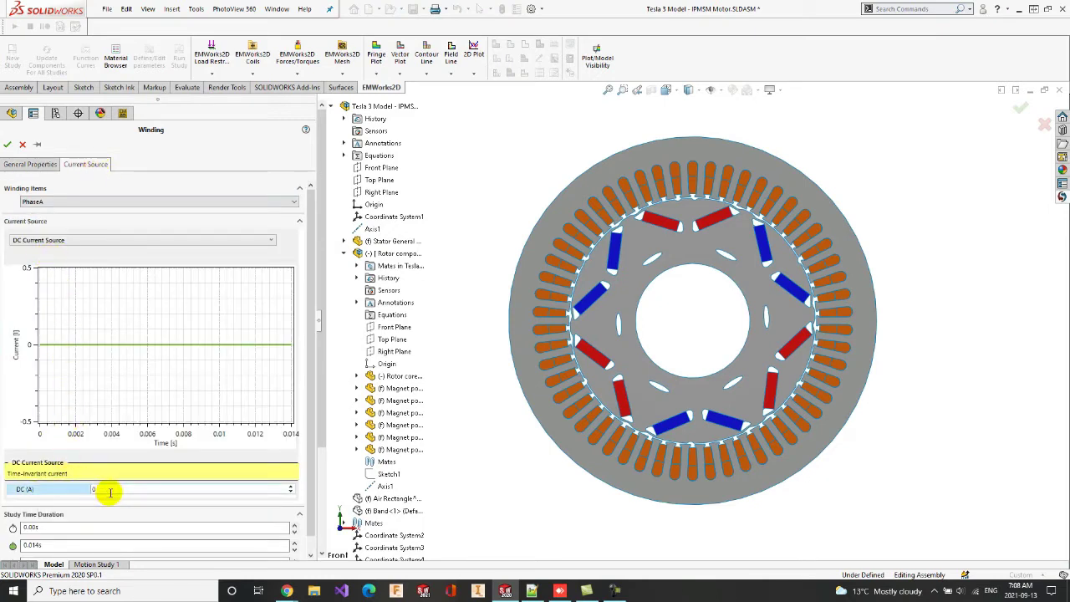
Review the PhaseB and PhaseC current sources, then close the winding editor
left_click(113, 202)
left_click(117, 218)
left_click(141, 206)
left_click(136, 227)
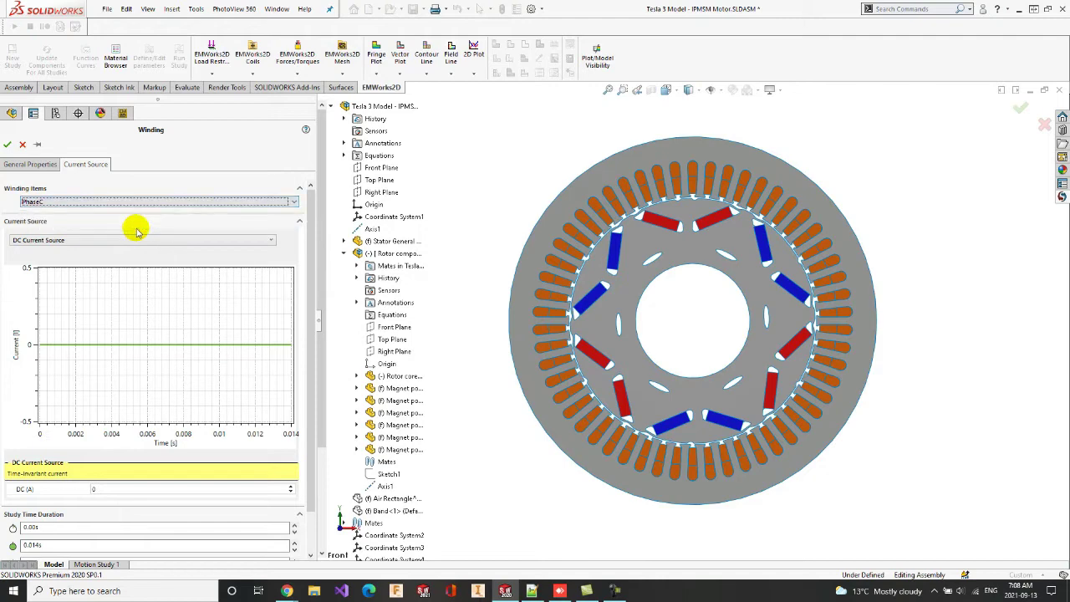
left_click(23, 144)
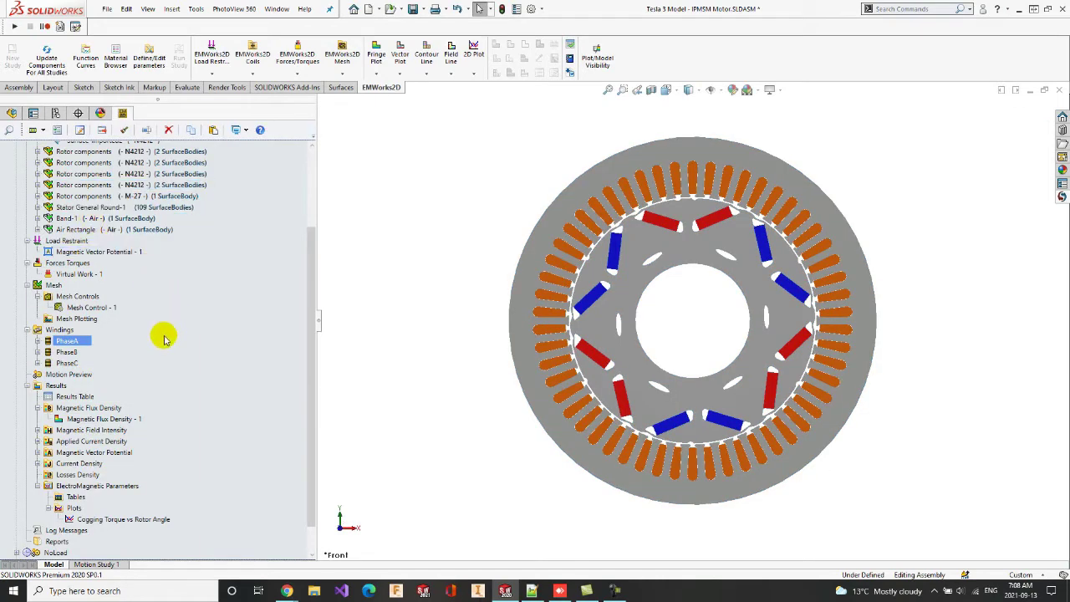
Review PhaseA's coils A+ and A- (5 turns, 0.91168568mm, A- reversed) without changes
left_click(37, 342)
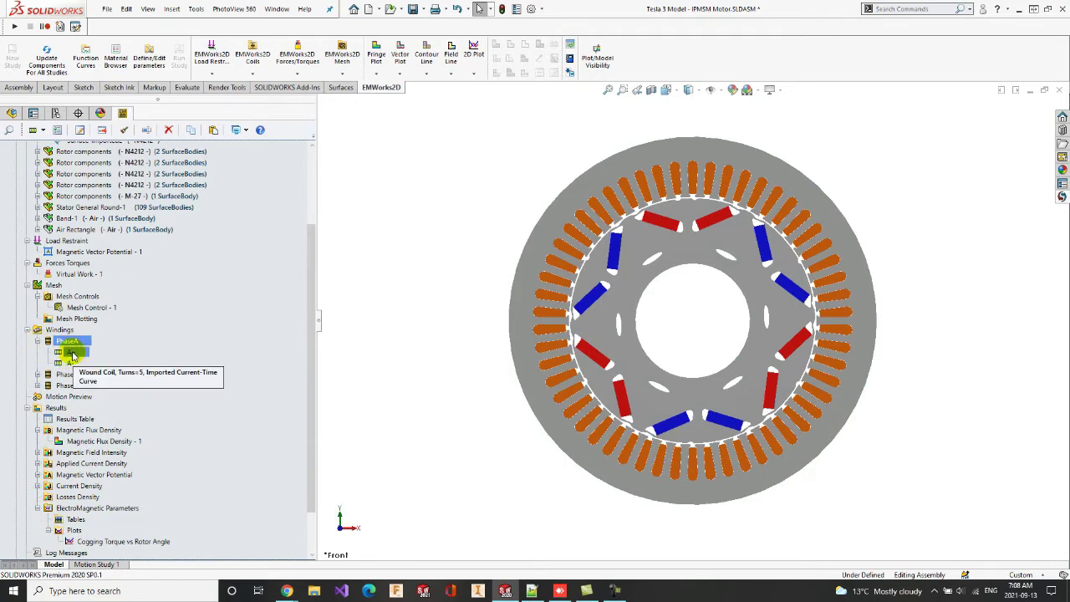
right_click(71, 352)
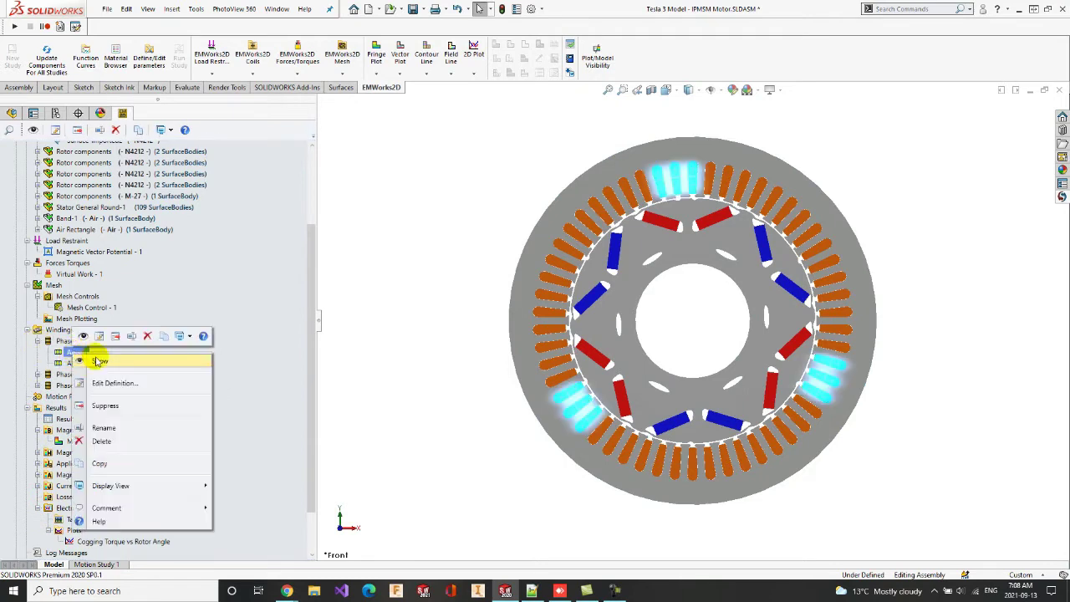
left_click(122, 384)
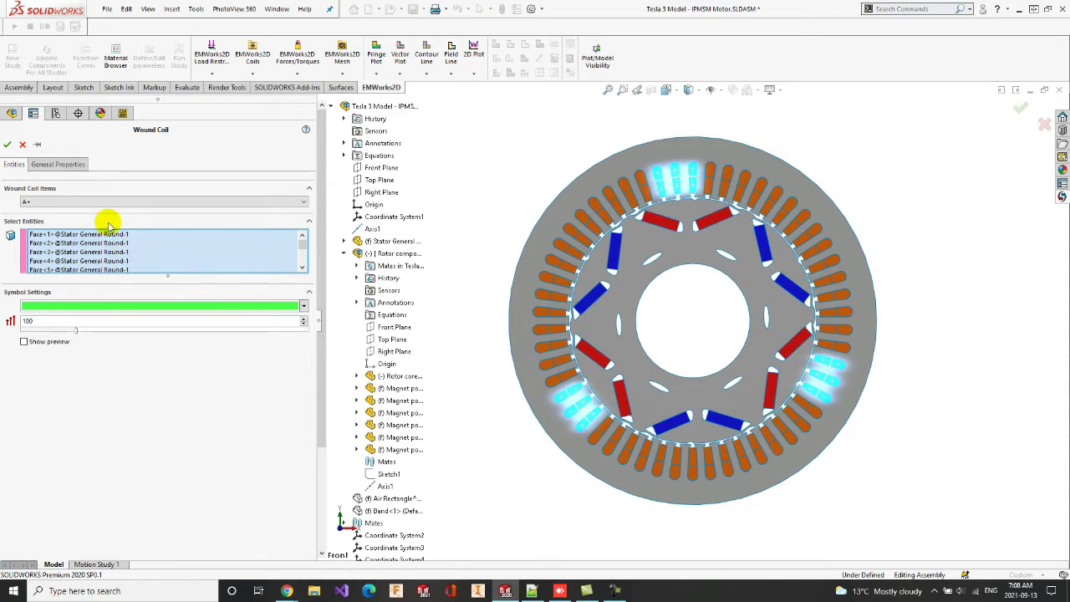
left_click(80, 163)
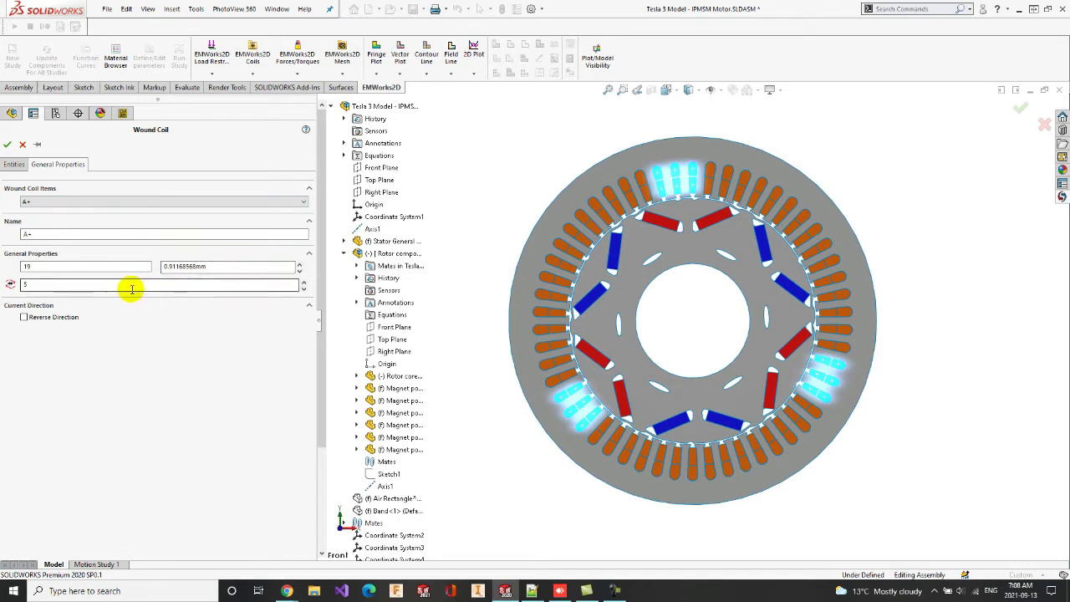
left_click(79, 203)
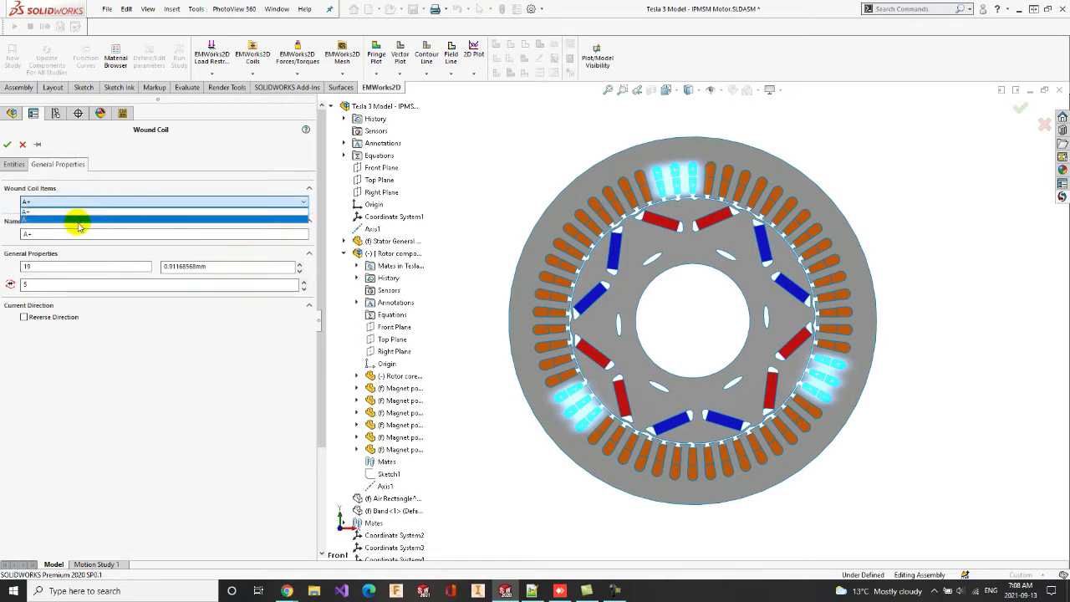
left_click(79, 220)
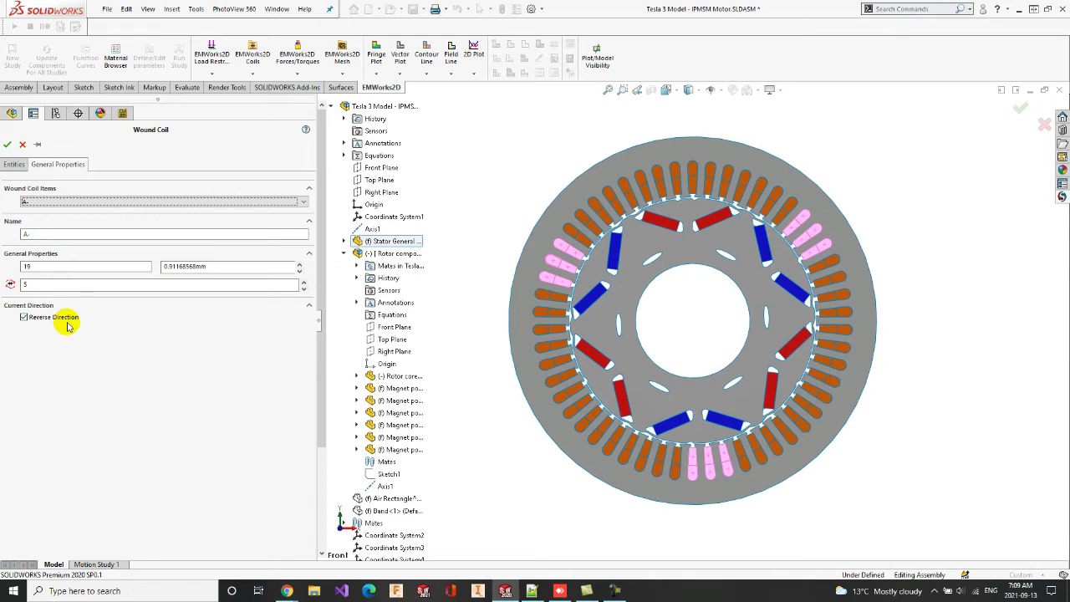
left_click(8, 144)
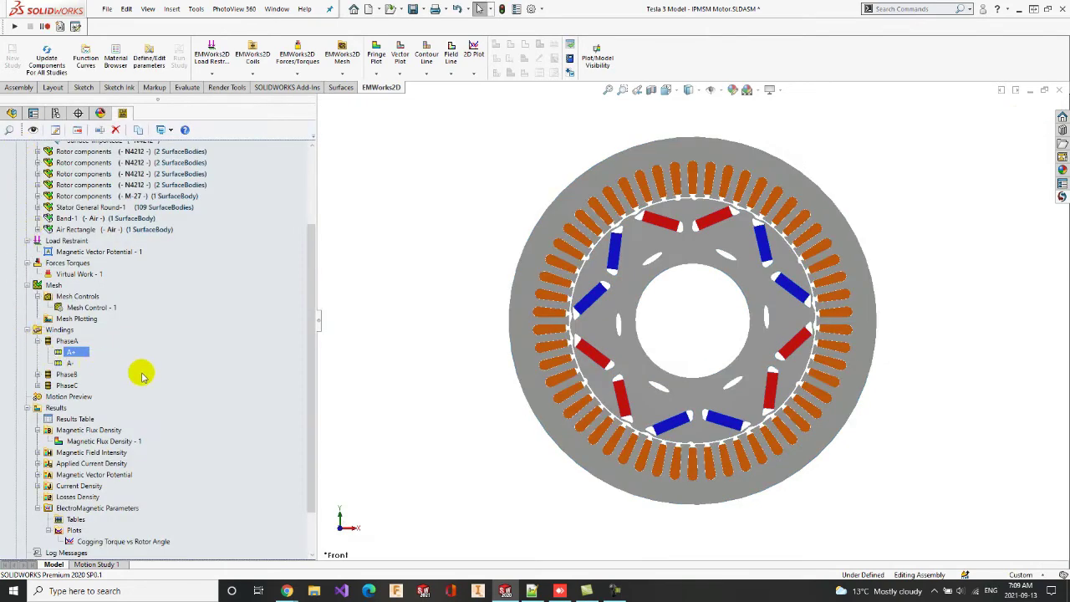
right_click(82, 396)
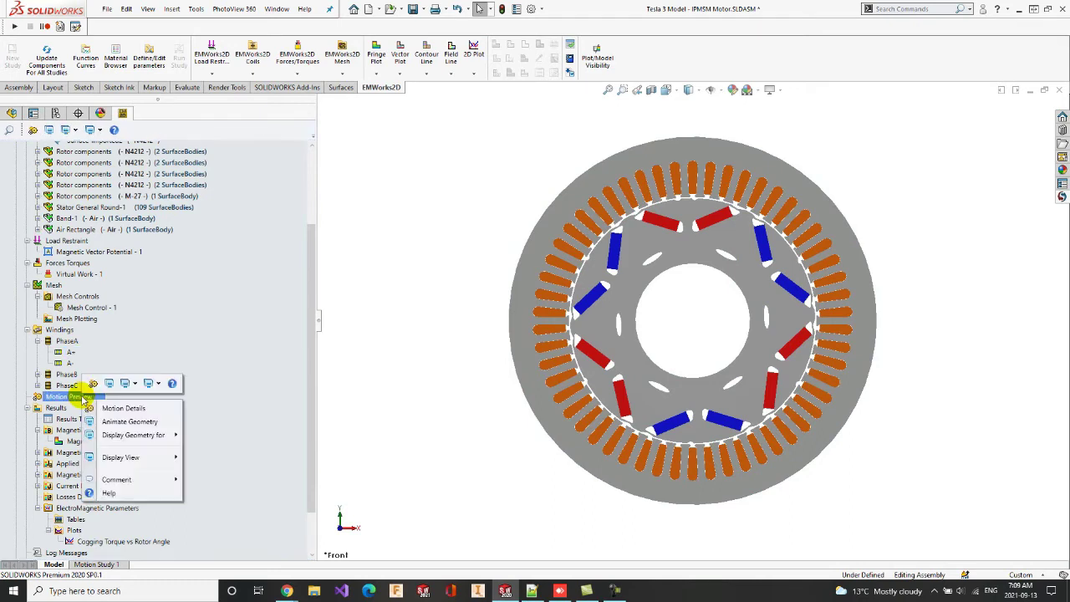
left_click(123, 408)
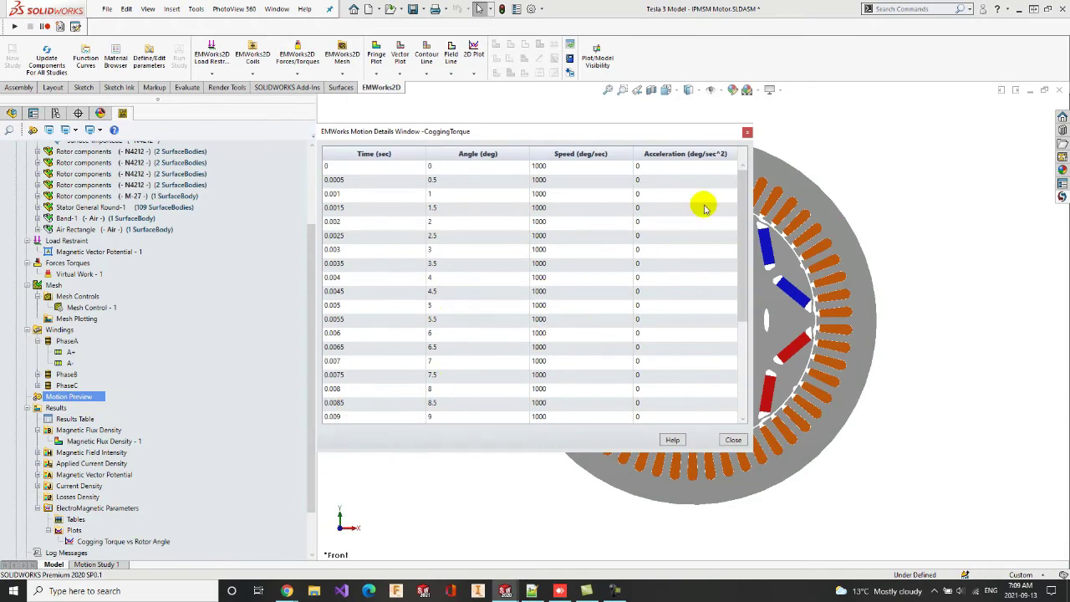
left_click(746, 132)
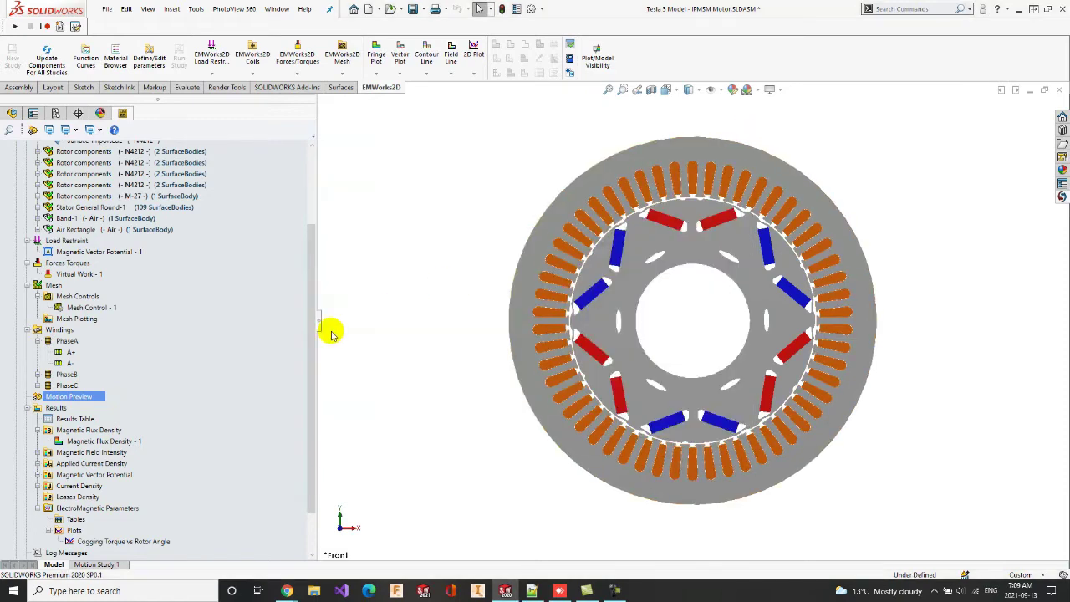
left_click_drag(307, 342, 316, 222)
right_click(72, 158)
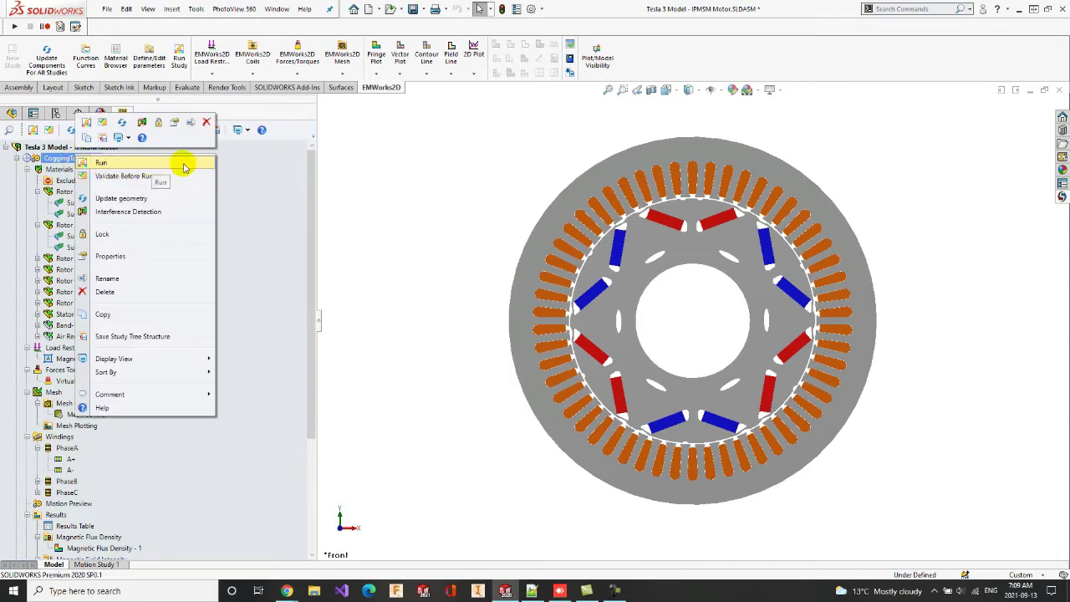
left_click(255, 231)
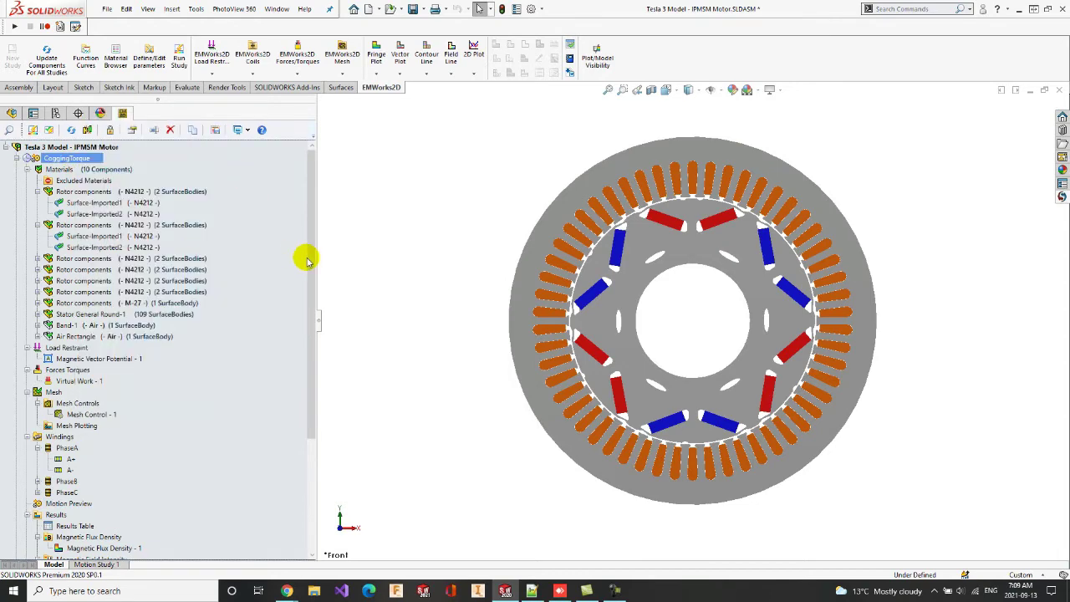
left_click_drag(310, 266, 301, 341)
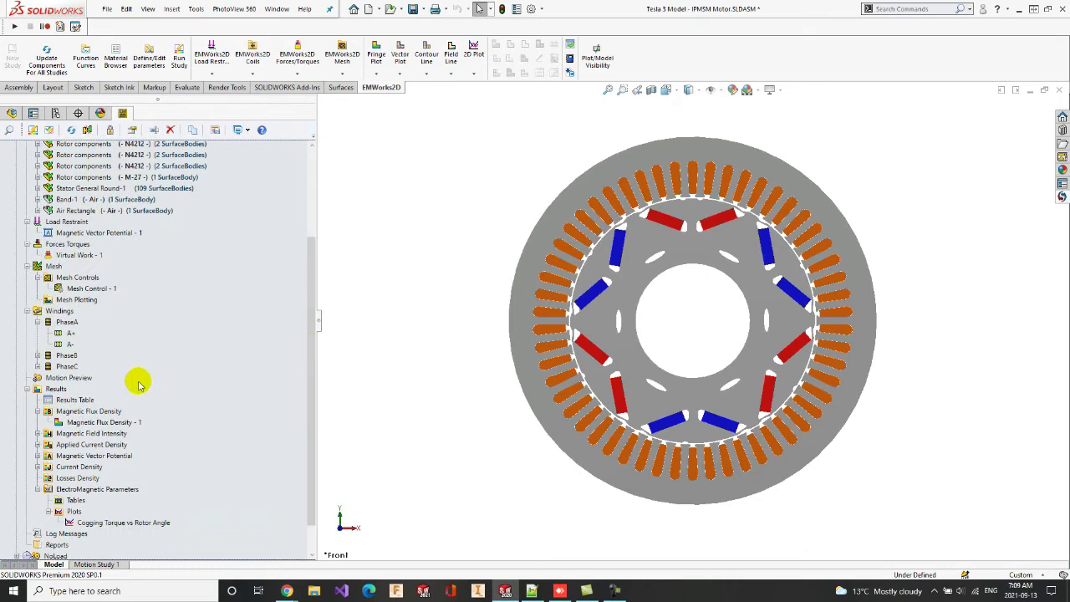
left_click(56, 390)
left_click(61, 402)
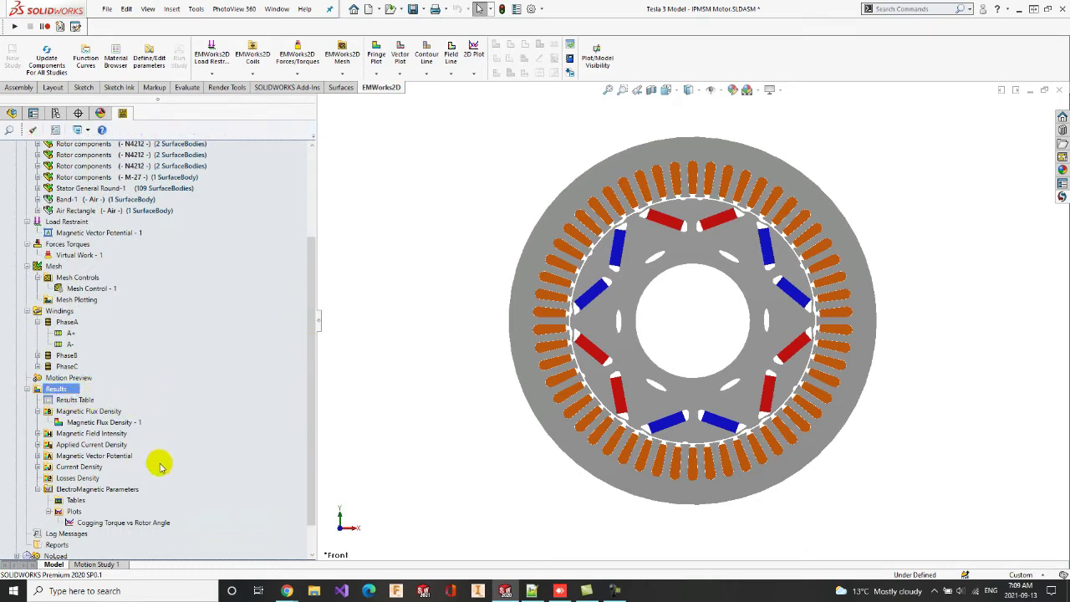
double_click(147, 522)
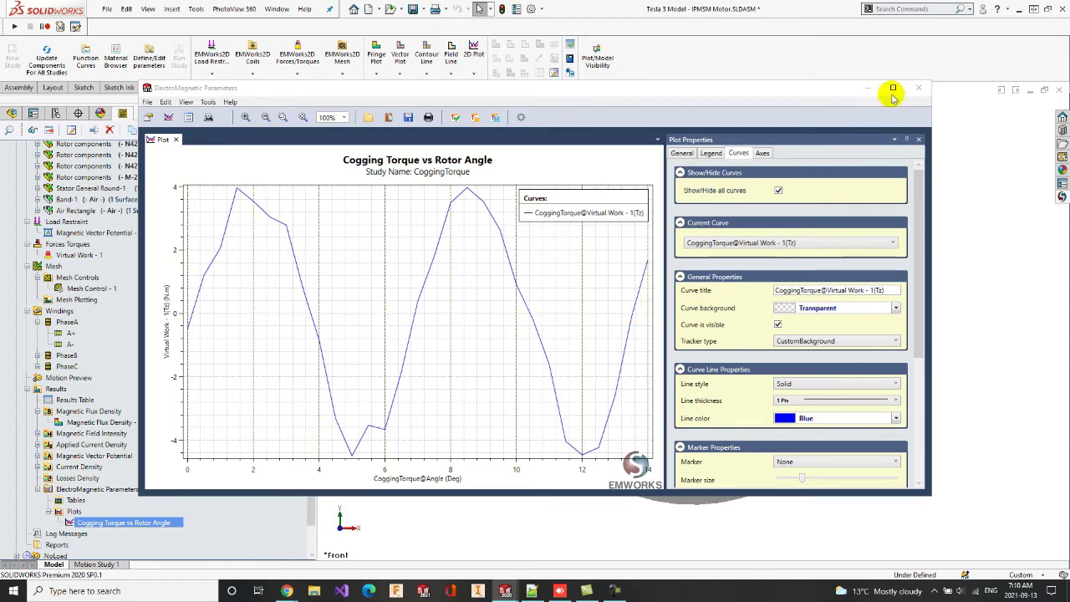
left_click(918, 88)
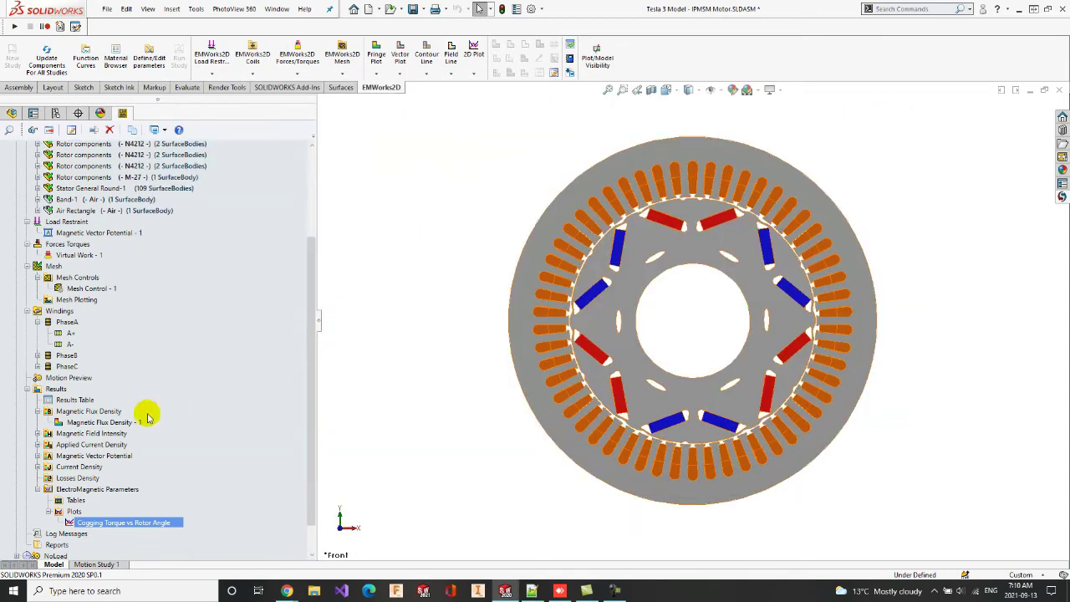
left_click(113, 423)
Show the Magnetic Flux Density - 1 fringe plot (0.000145 to 2.2068 T) with field lines
double_click(123, 424)
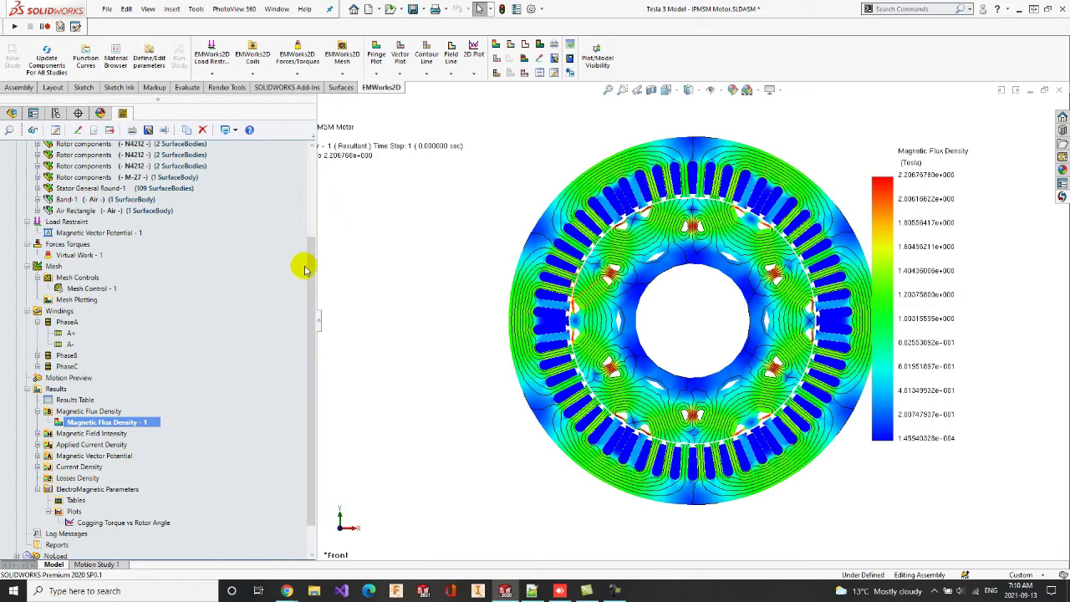
left_click_drag(305, 269, 310, 159)
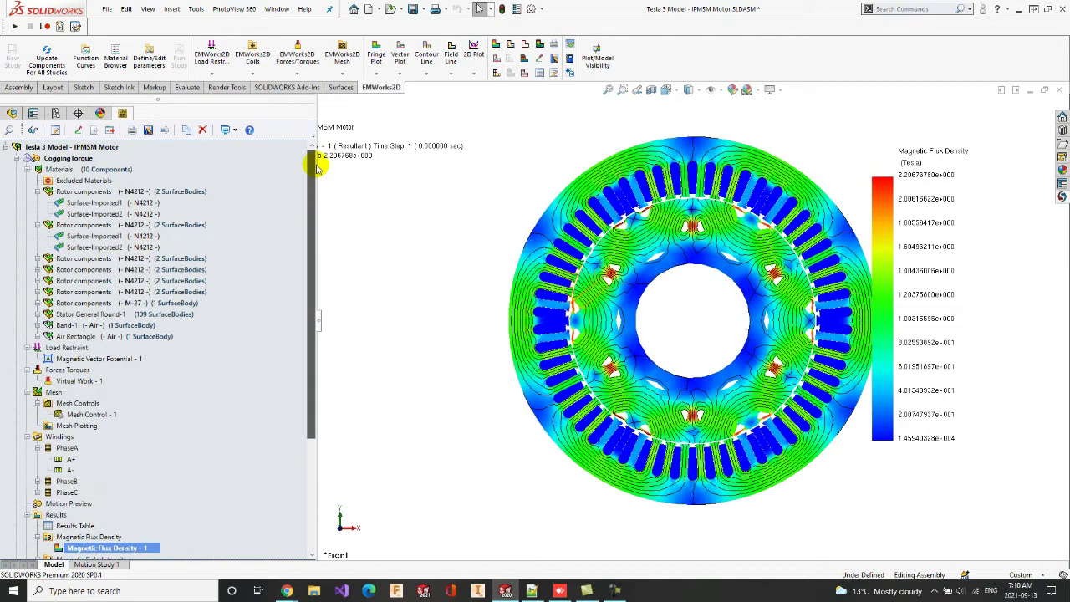
Collapse CoggingTorque and expand the NoLoad study
left_click(16, 159)
left_click(48, 169)
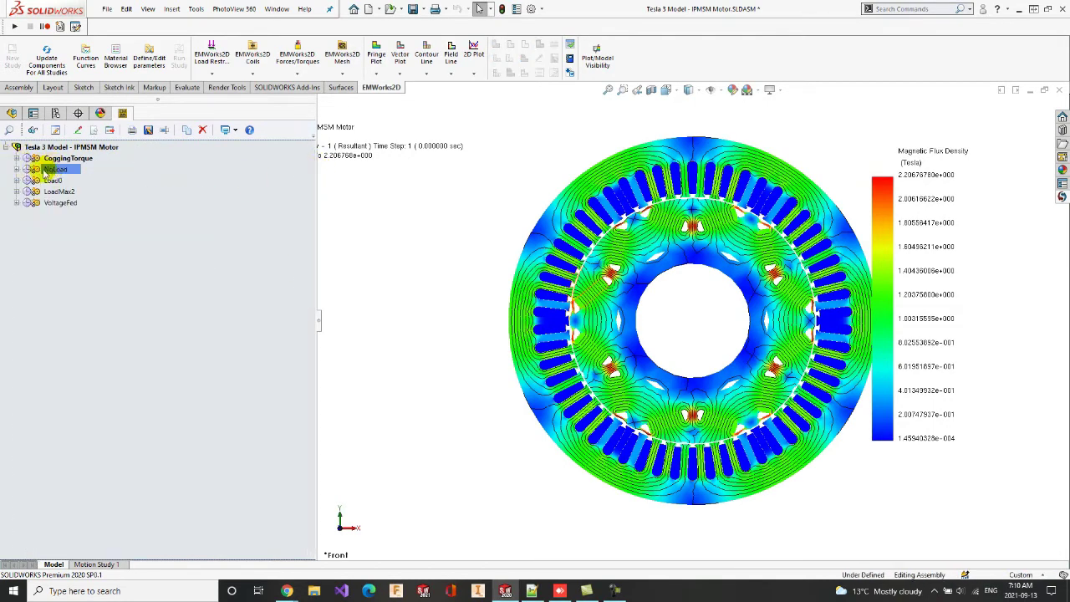
left_click(16, 169)
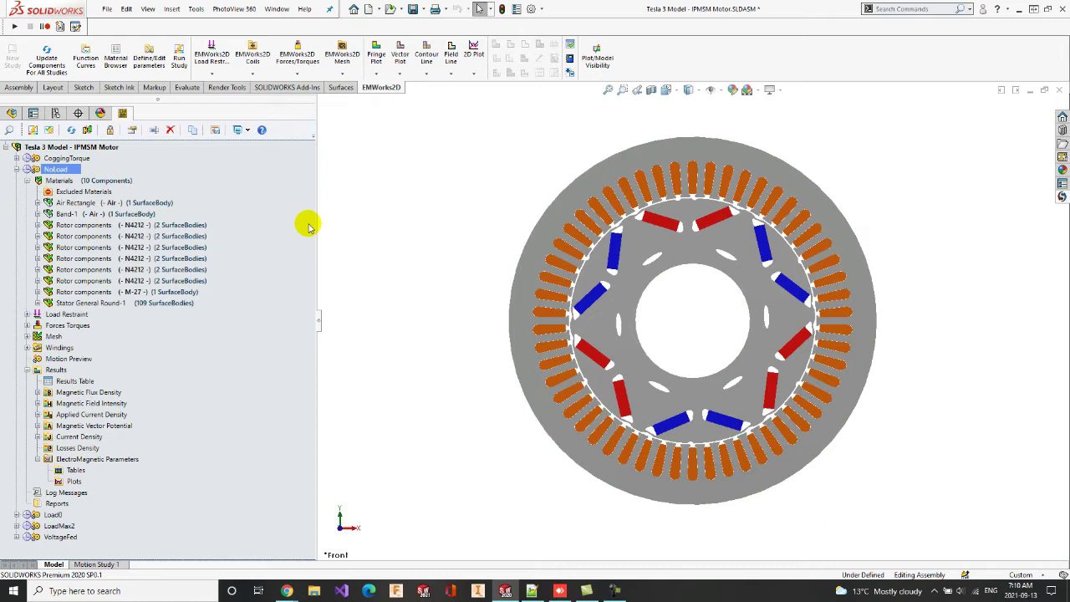
Review NoLoad's 0–0.02 s run in 0.0005 s steps, then select its Results Table
mouse_move(46, 165)
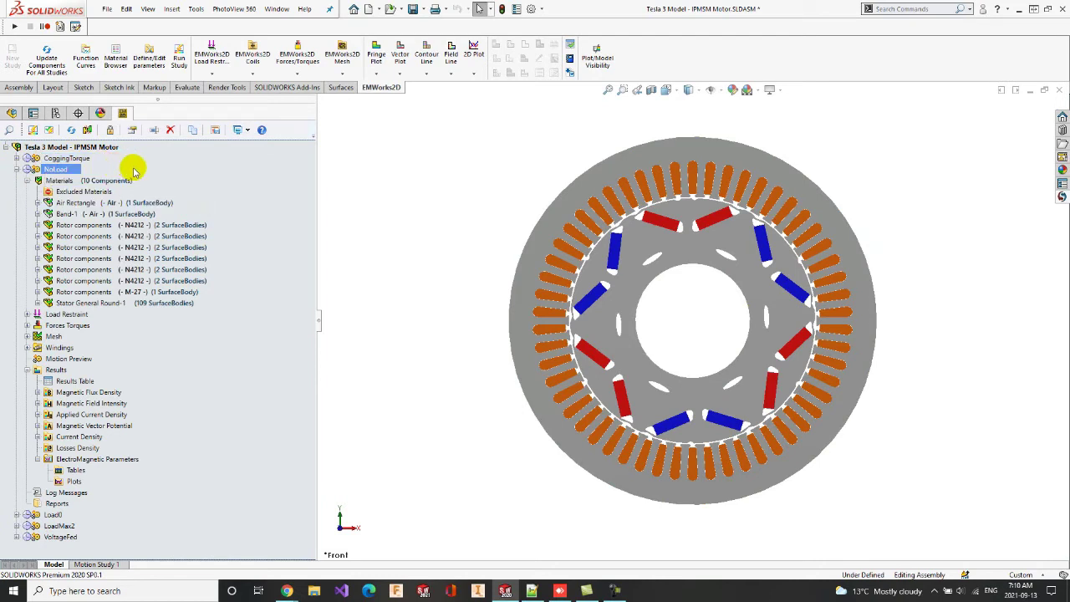
right_click(70, 171)
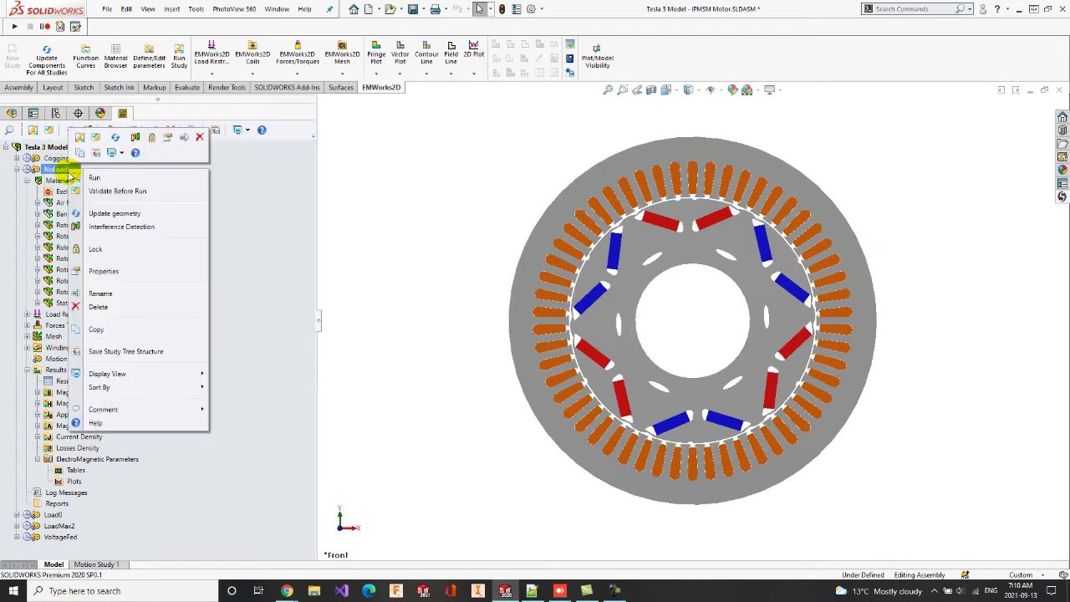
left_click(124, 273)
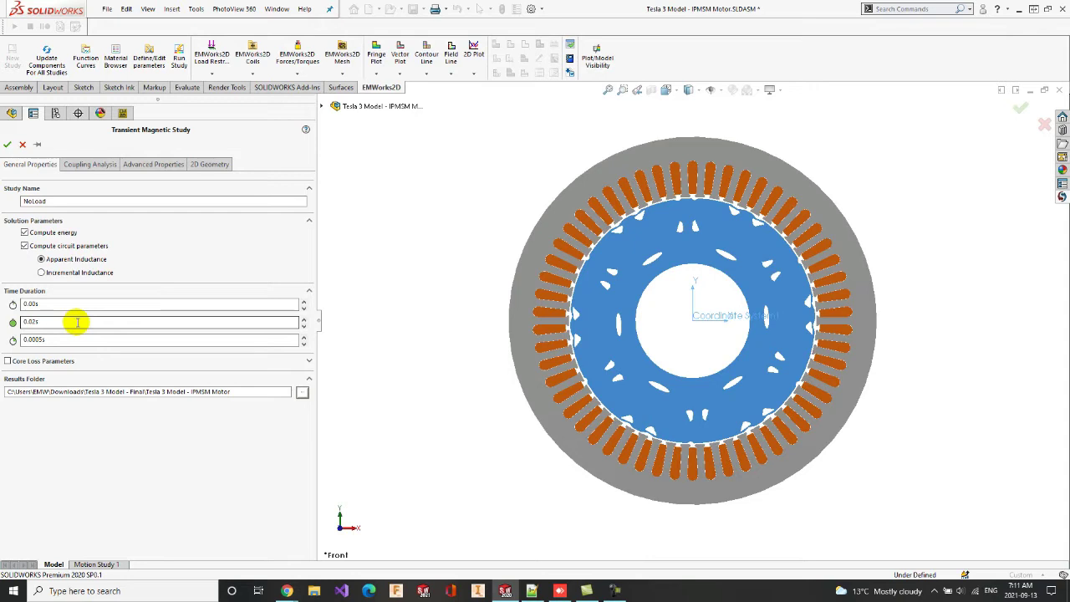
left_click(8, 144)
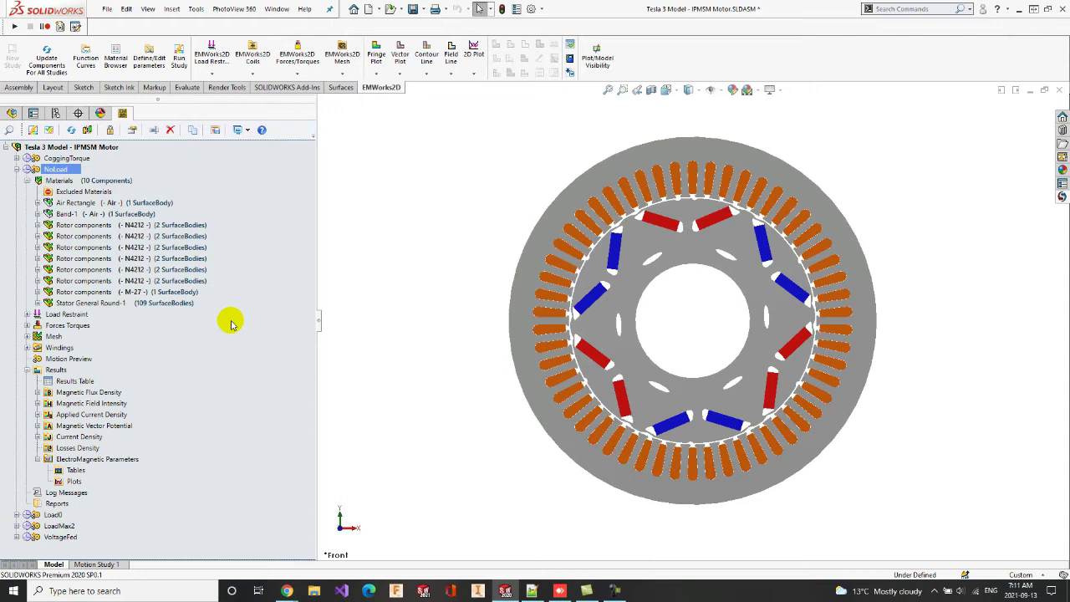
left_click(54, 370)
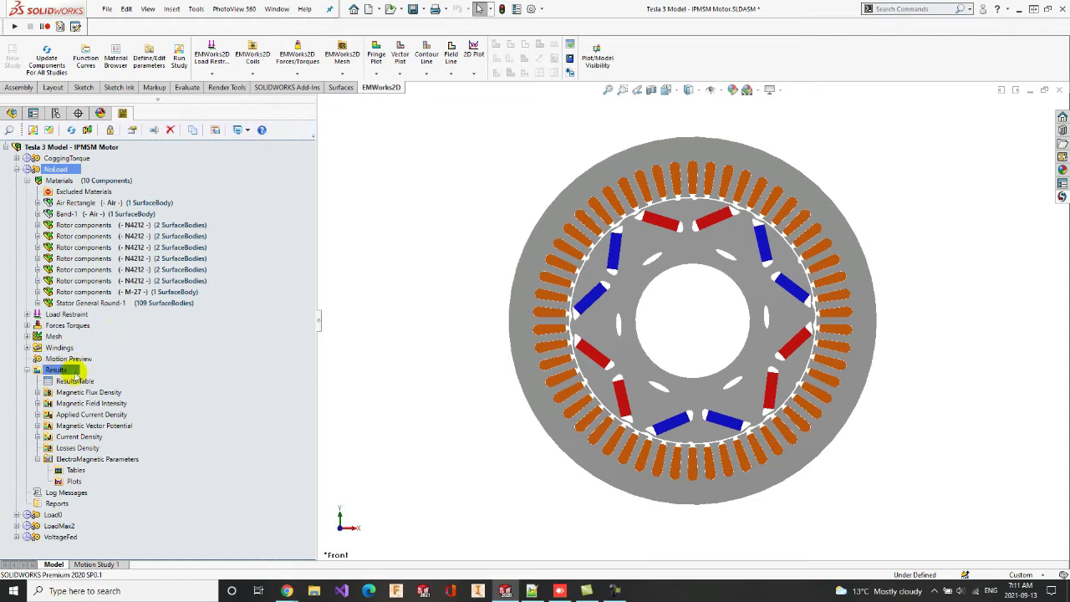
left_click(75, 382)
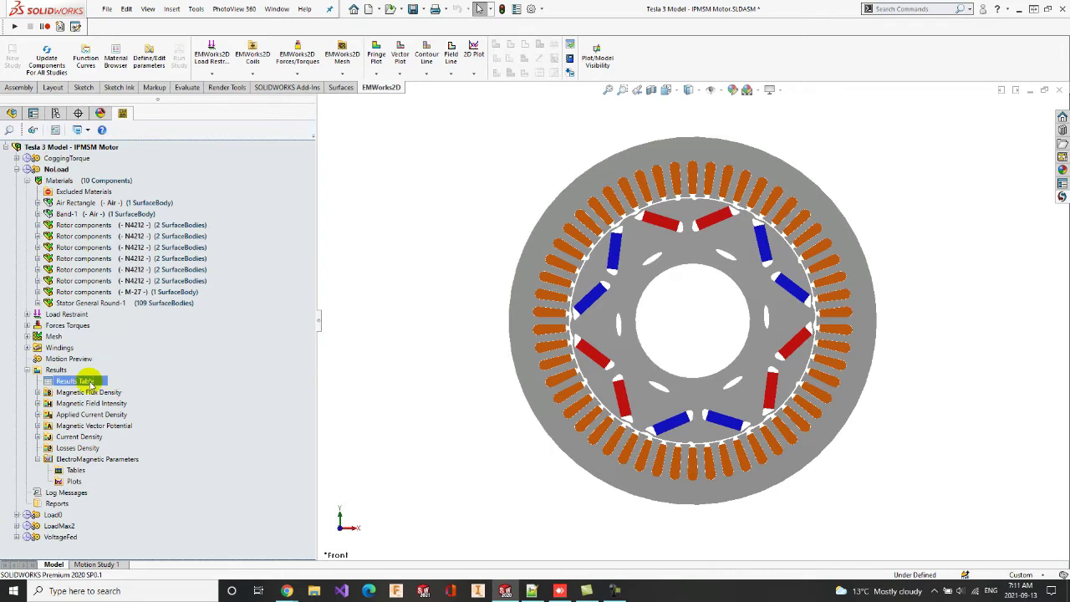
Chart NoLoad's PhaseA–C flux linkage over 0–0.02 s and read the red curve's peak near 0.334 Wb
double_click(88, 383)
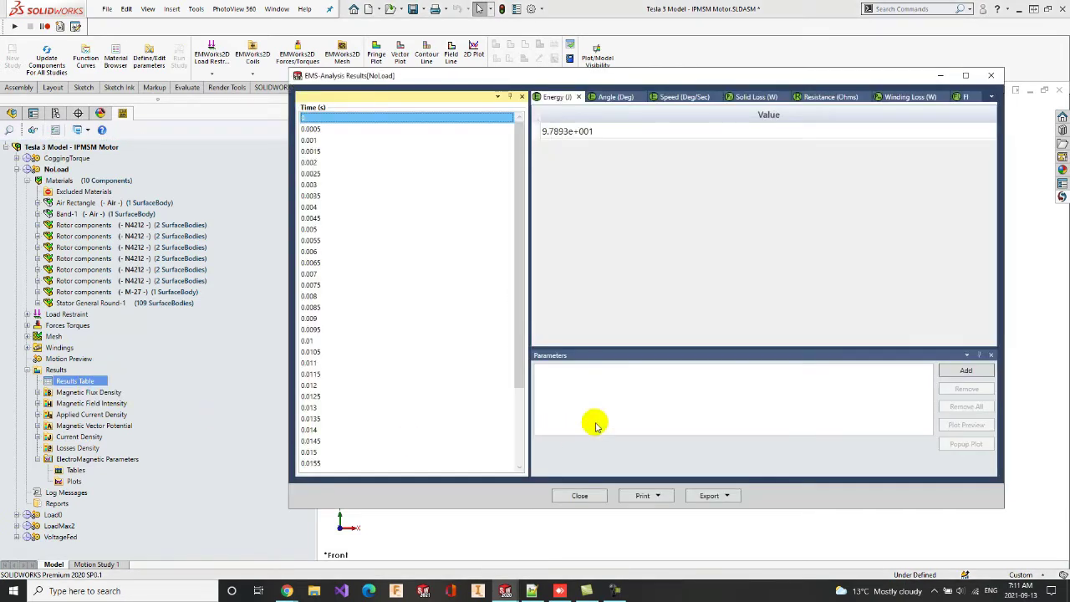
left_click(962, 98)
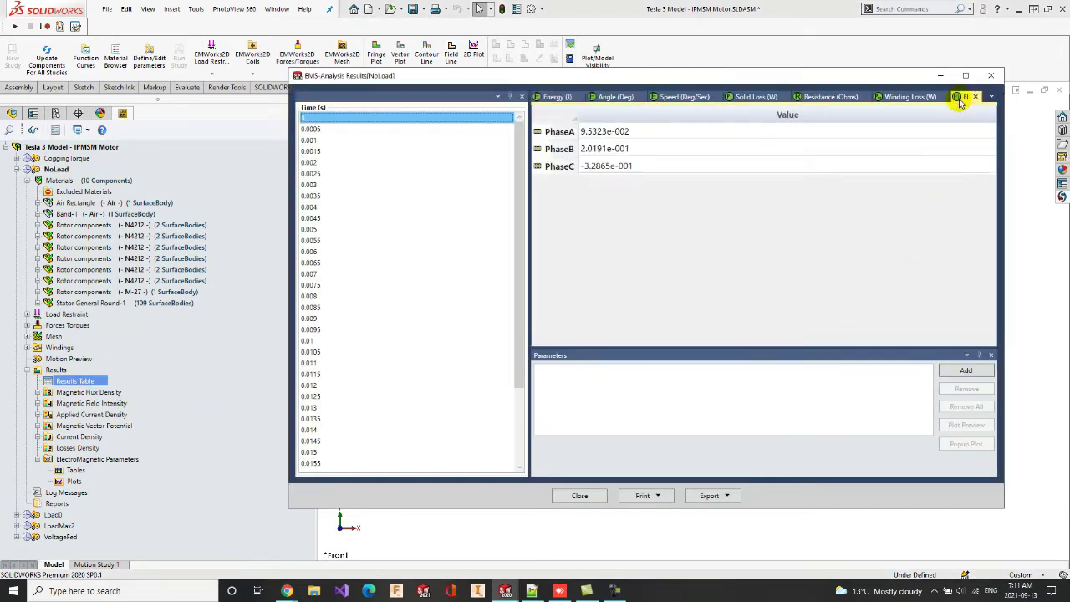
left_click_drag(690, 134, 693, 167)
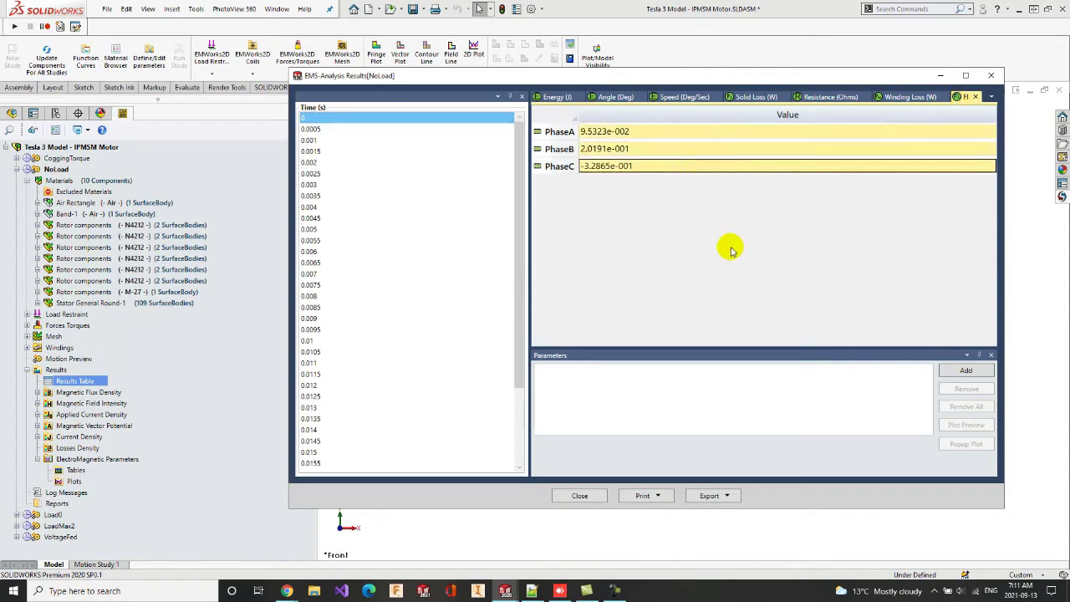
left_click(951, 369)
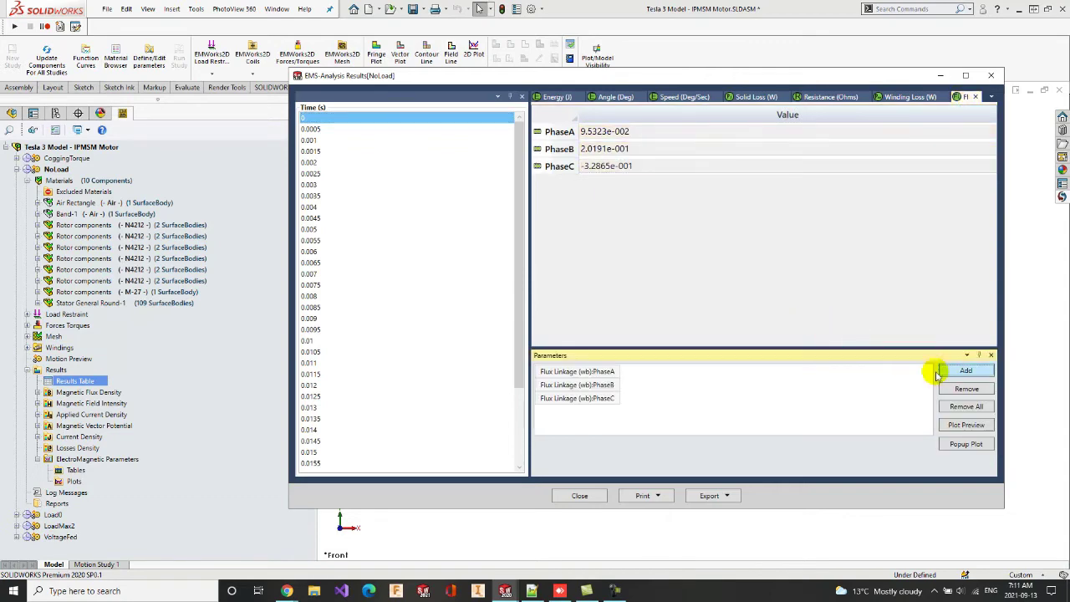
left_click(945, 446)
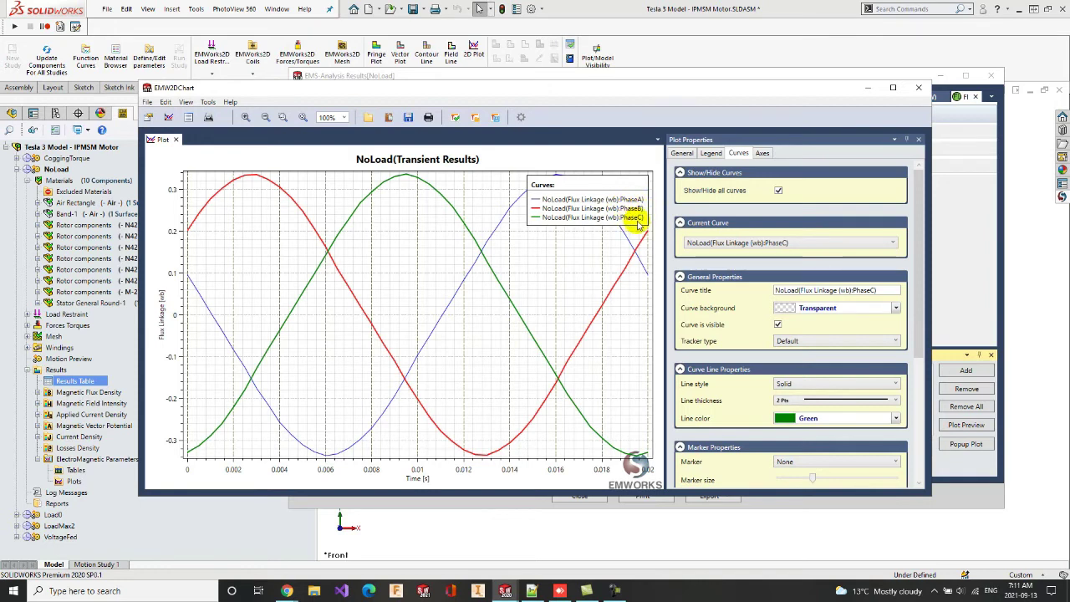
left_click(251, 179)
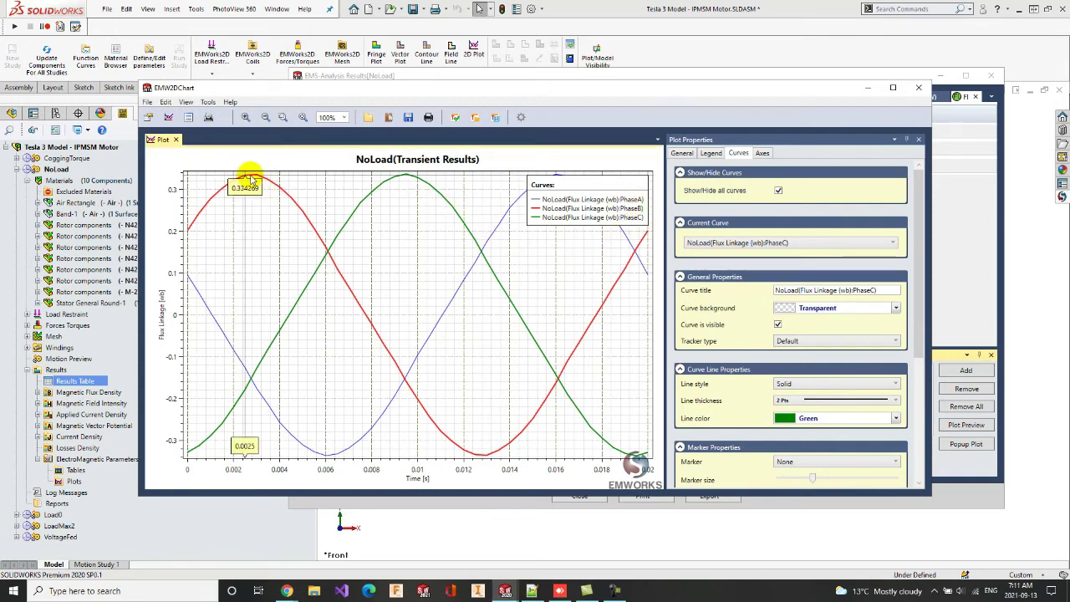
left_click_drag(250, 179, 261, 195)
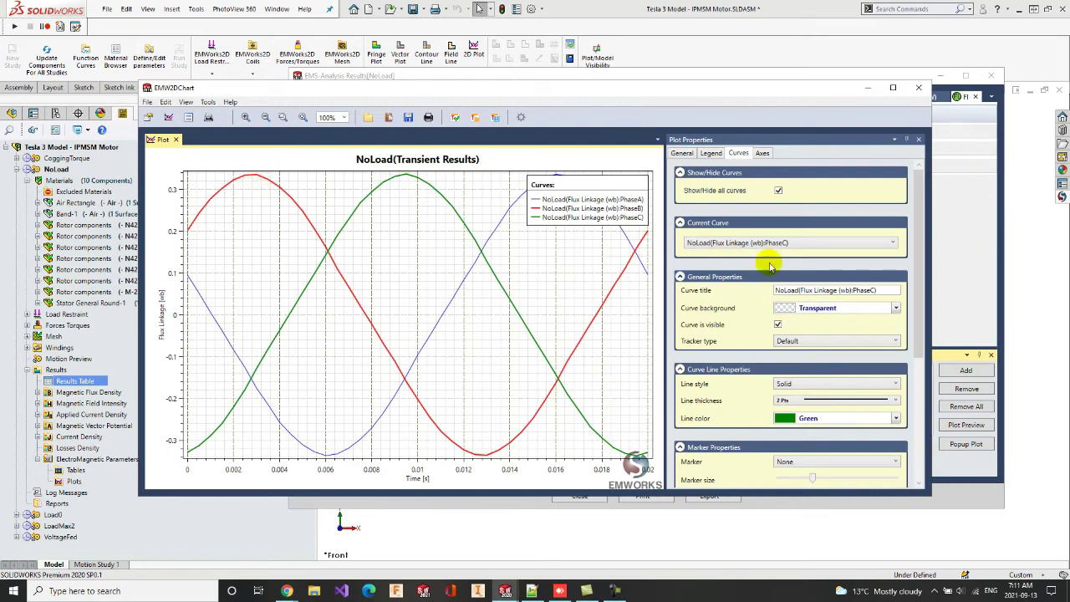
Chart NoLoad's PhaseA–C induced voltage, swinging about ±100 V, then close the chart and Results window
left_click(918, 87)
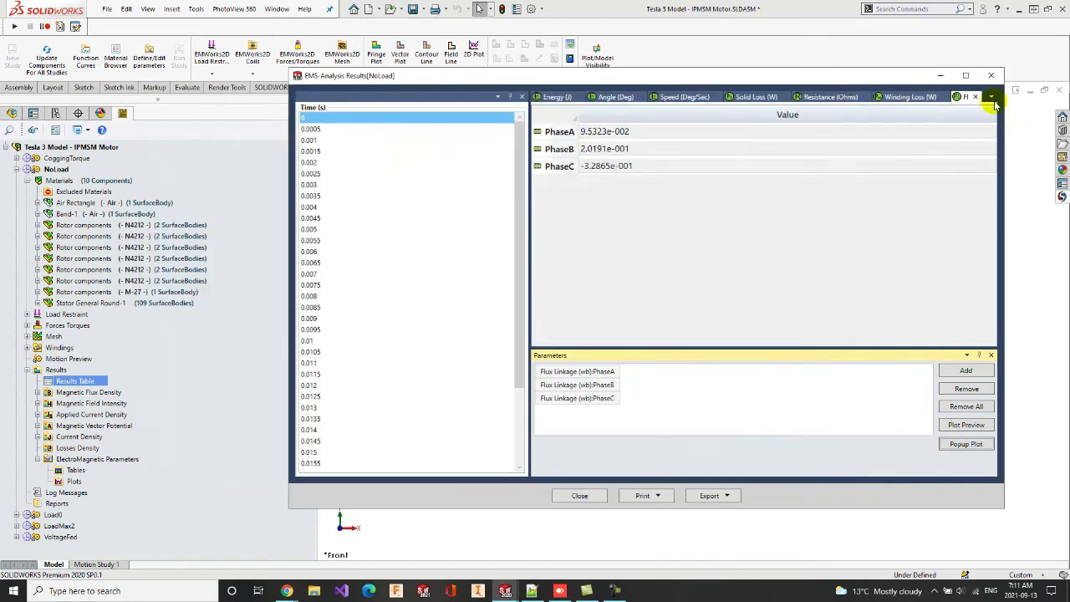
left_click(991, 97)
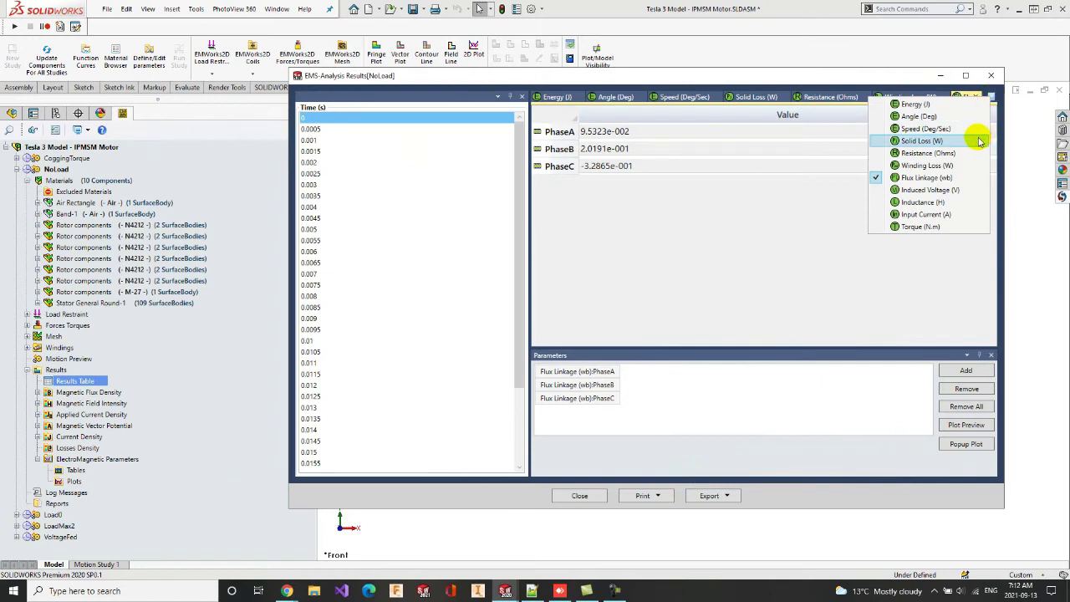
left_click(955, 191)
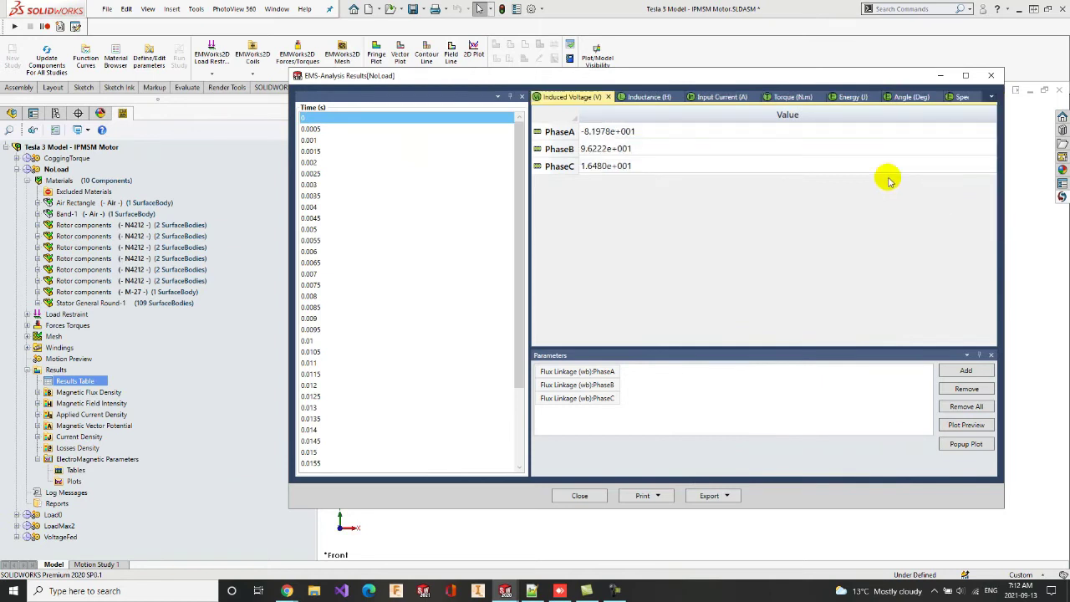
left_click_drag(856, 133, 860, 167)
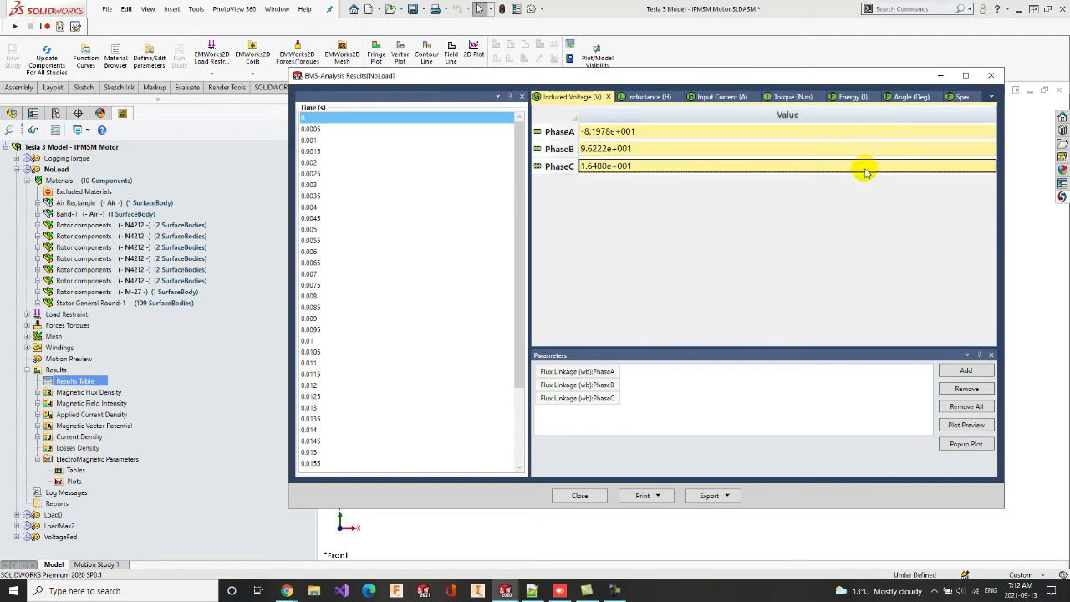
left_click(954, 371)
left_click(962, 444)
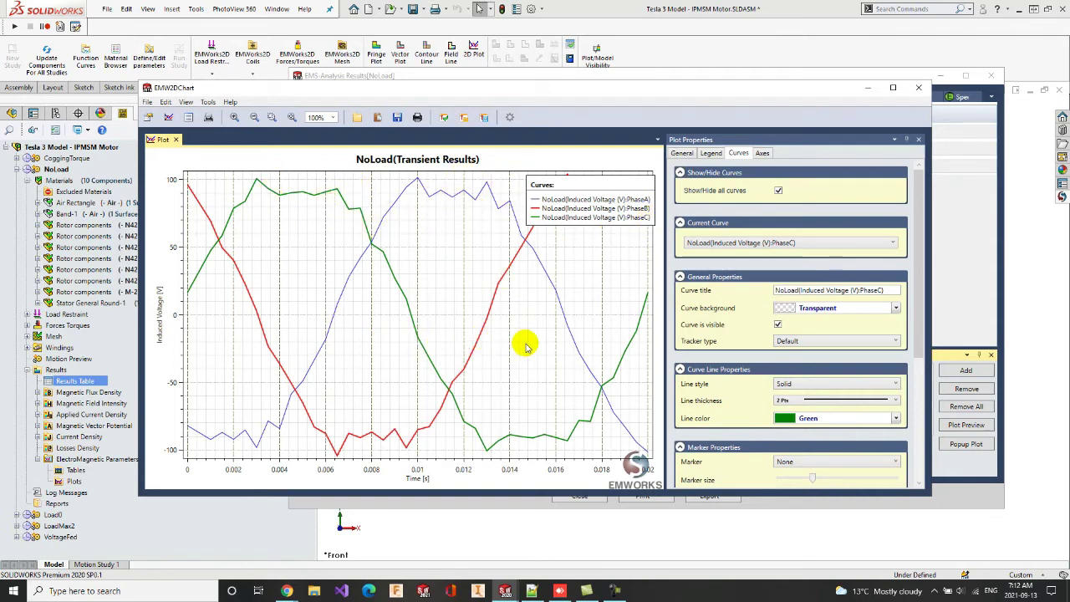
left_click(919, 87)
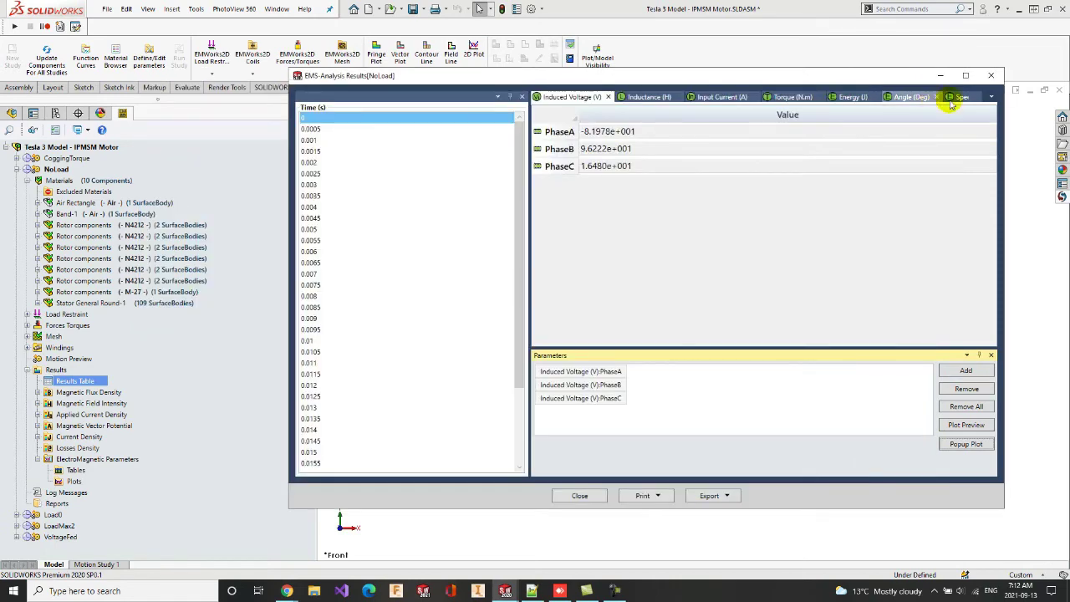
left_click(998, 76)
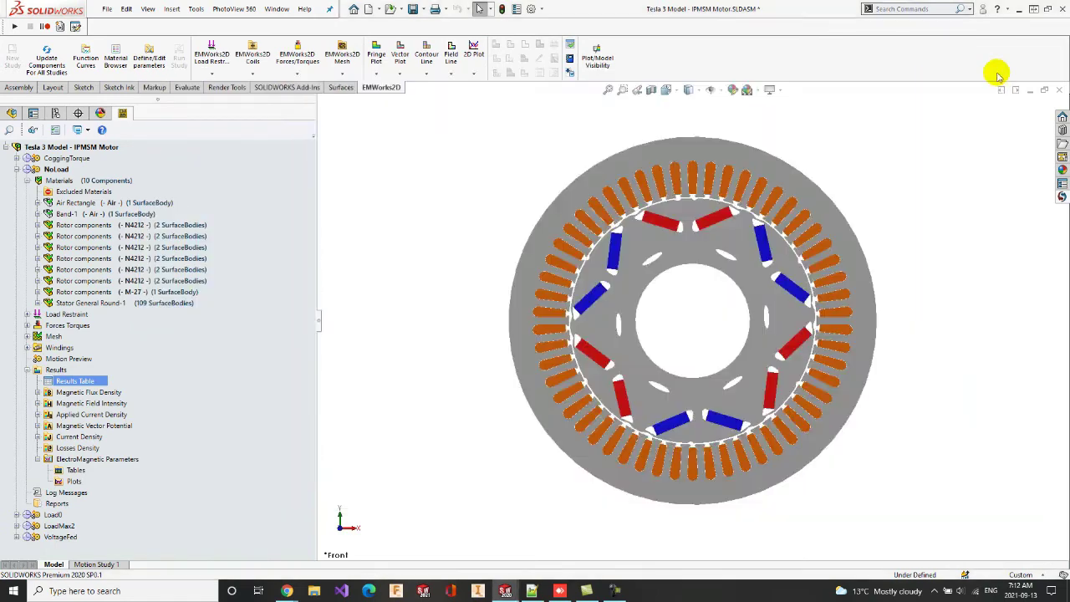
Collapse NoLoad, select Load0, and check the LoadMax2 and VoltageFed transient settings
left_click(17, 169)
left_click(53, 181)
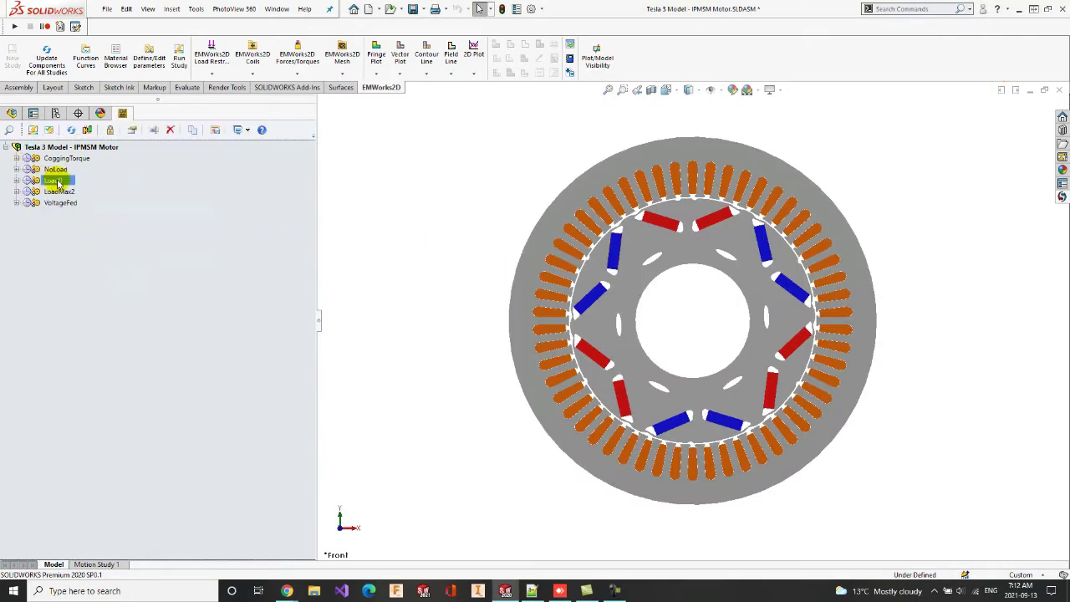
left_click(74, 192, "ctrl")
left_click(79, 194, "ctrl")
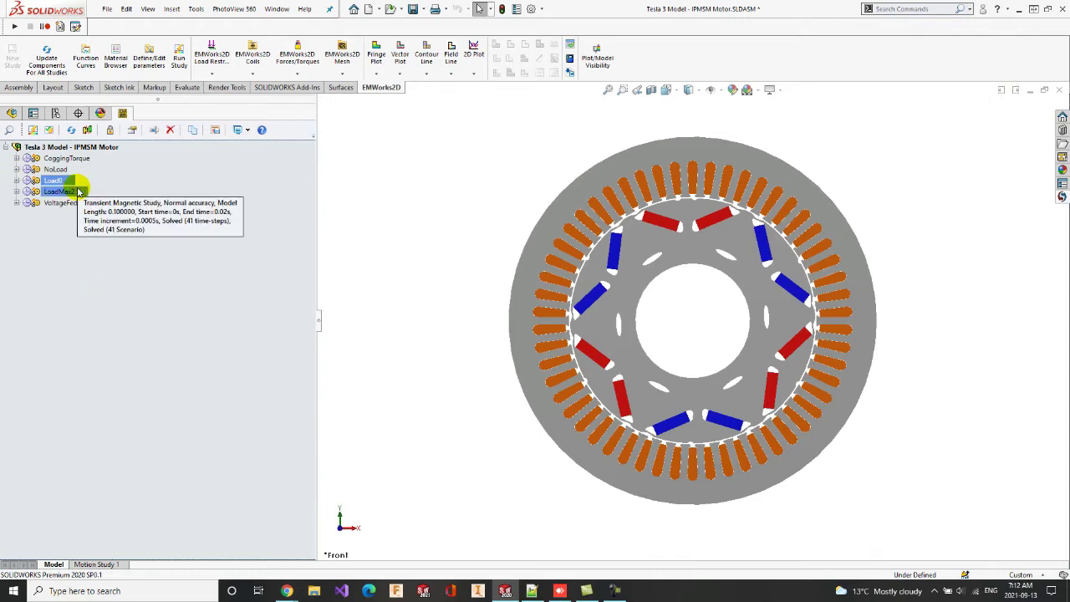
left_click(53, 204, "ctrl")
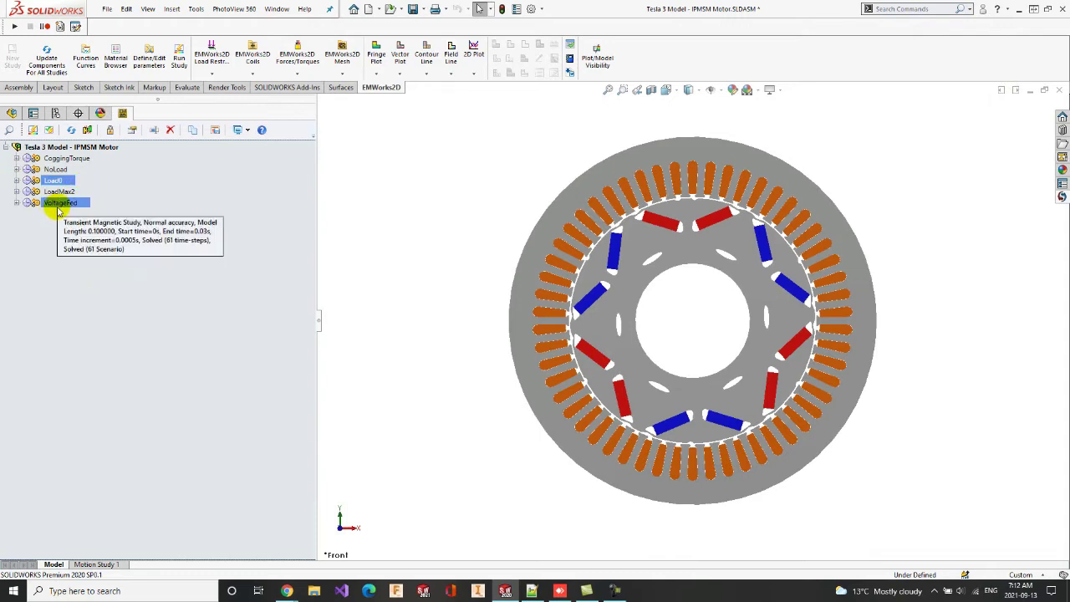
left_click(50, 203, "ctrl")
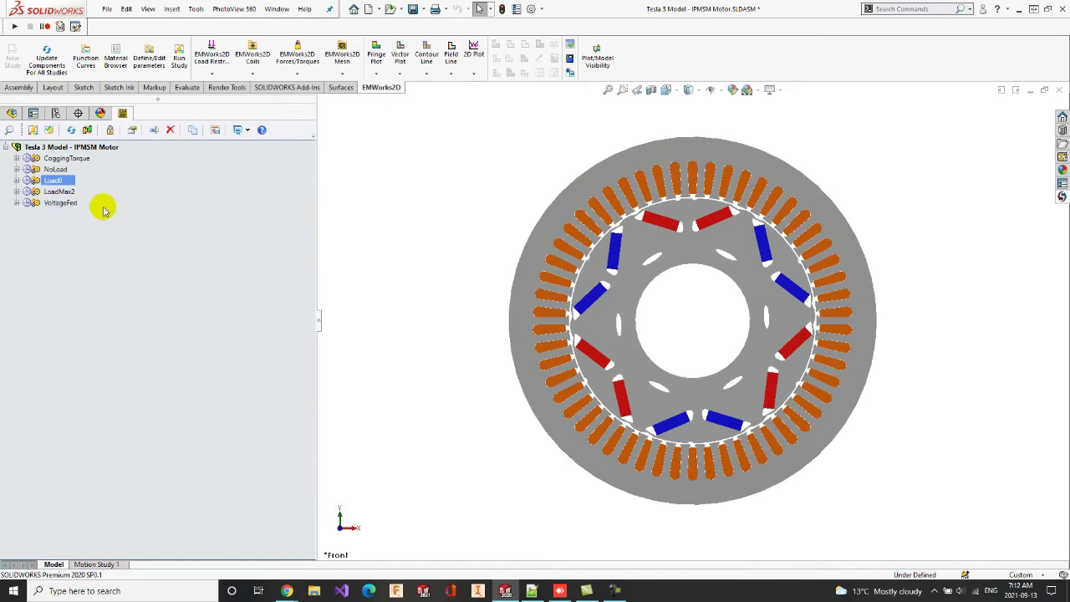
left_click(63, 192, "ctrl")
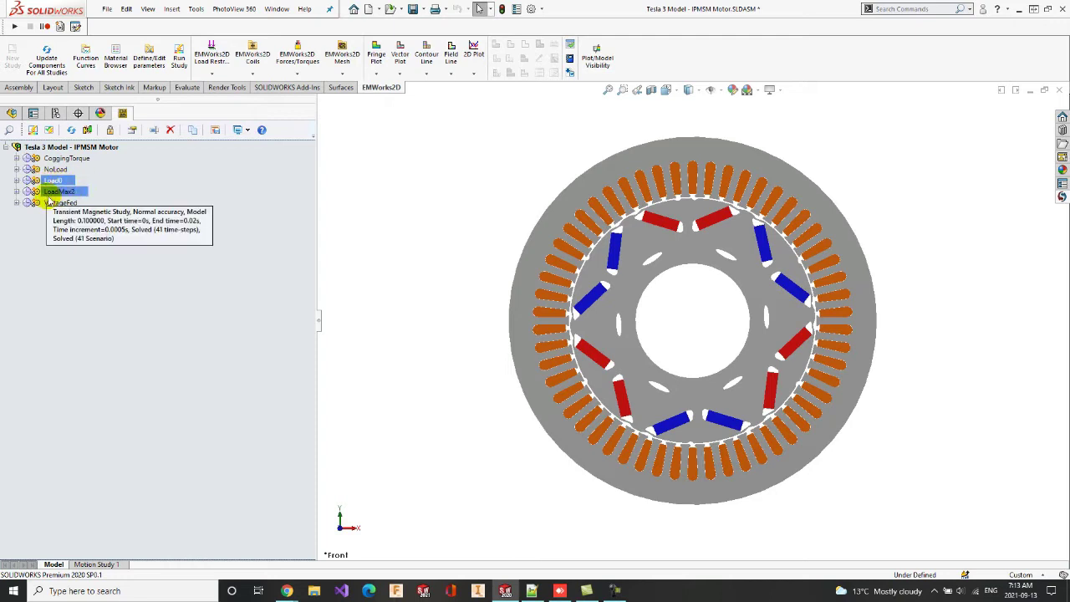
left_click(76, 193, "ctrl")
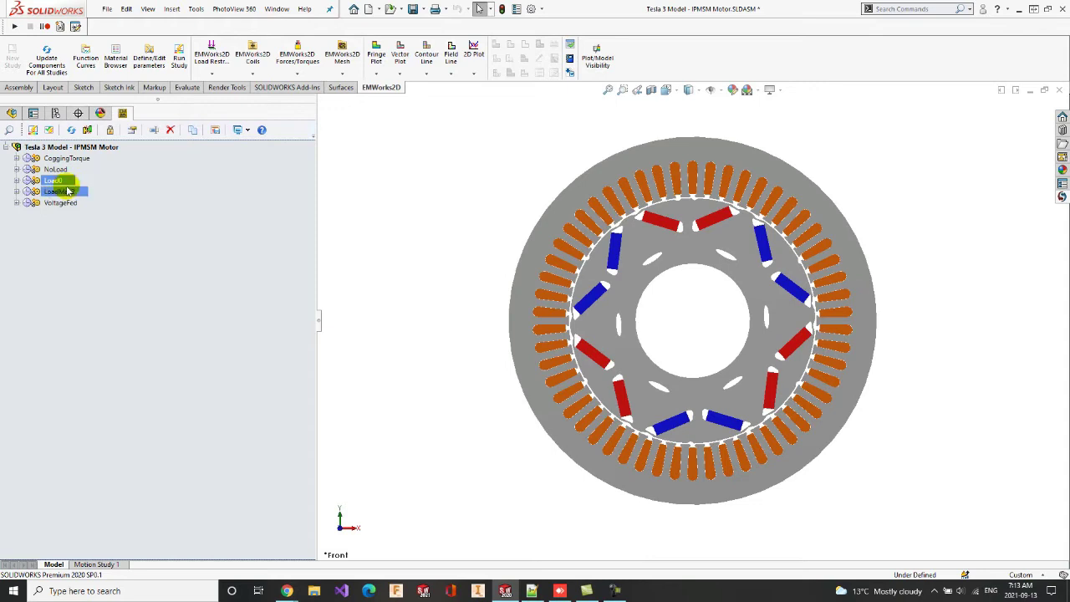
left_click(17, 181)
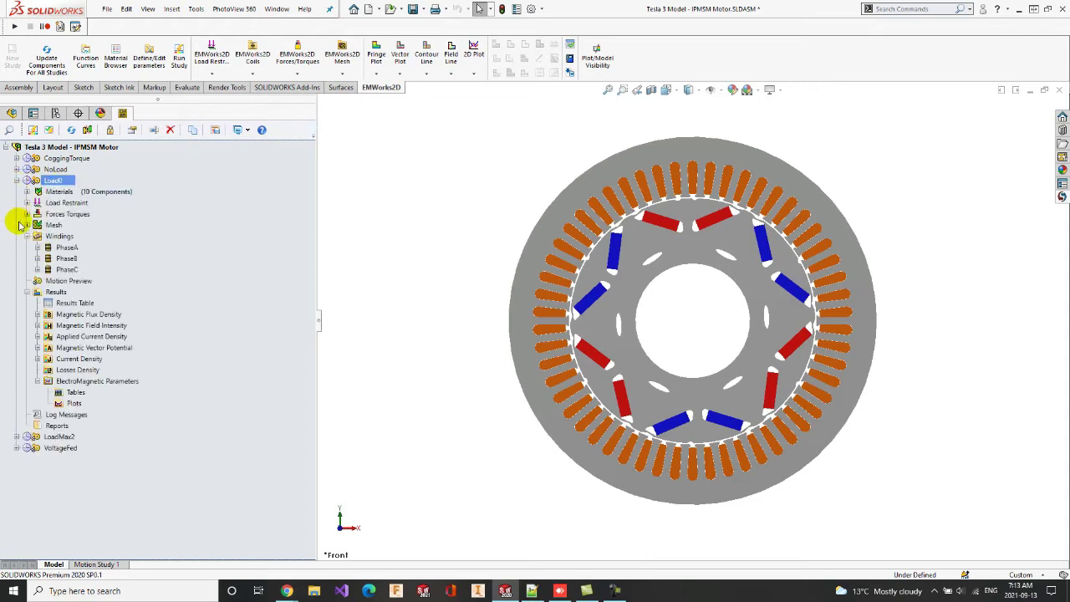
left_click(67, 249)
right_click(69, 251)
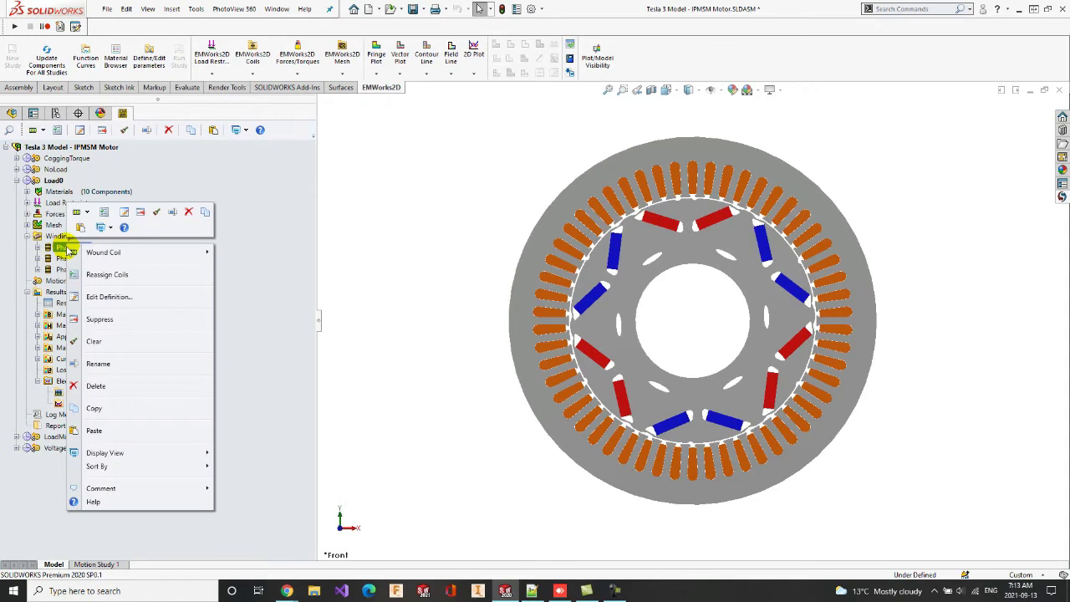
left_click(110, 297)
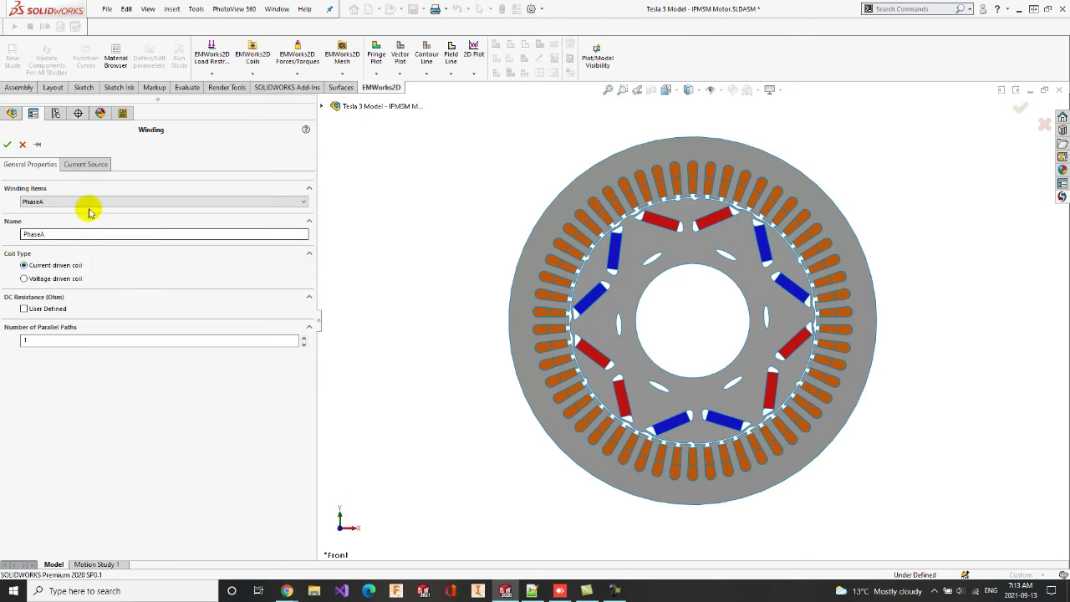
left_click(95, 165)
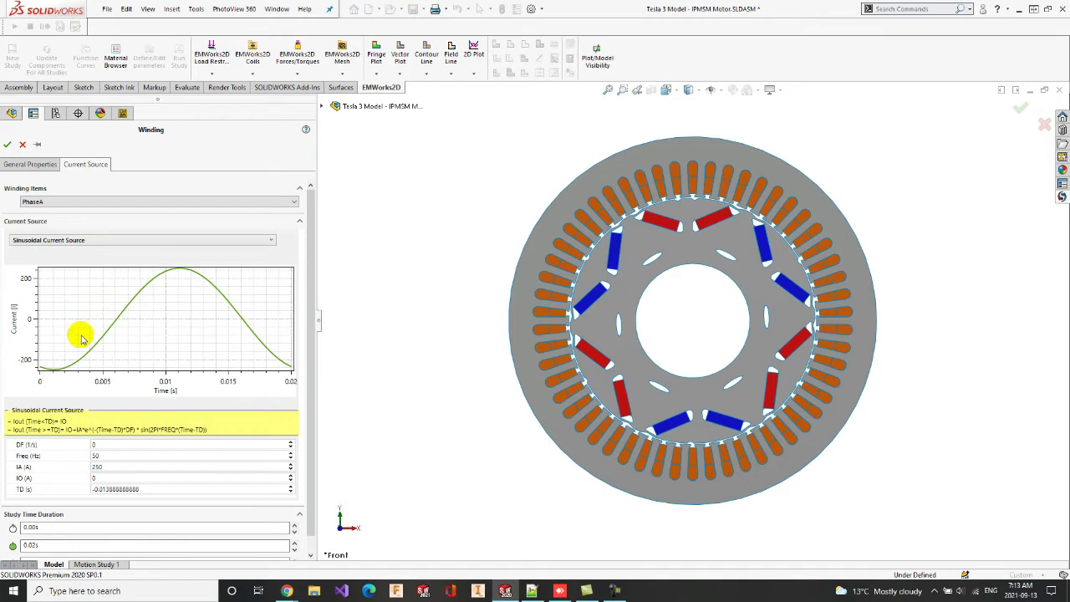
left_click(109, 456)
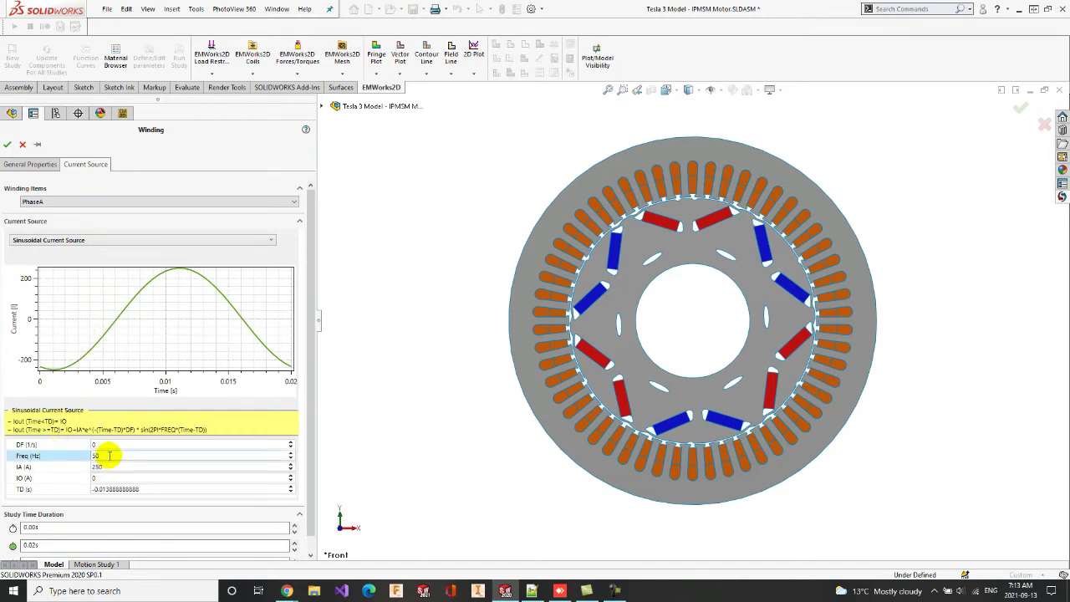
left_click(66, 469)
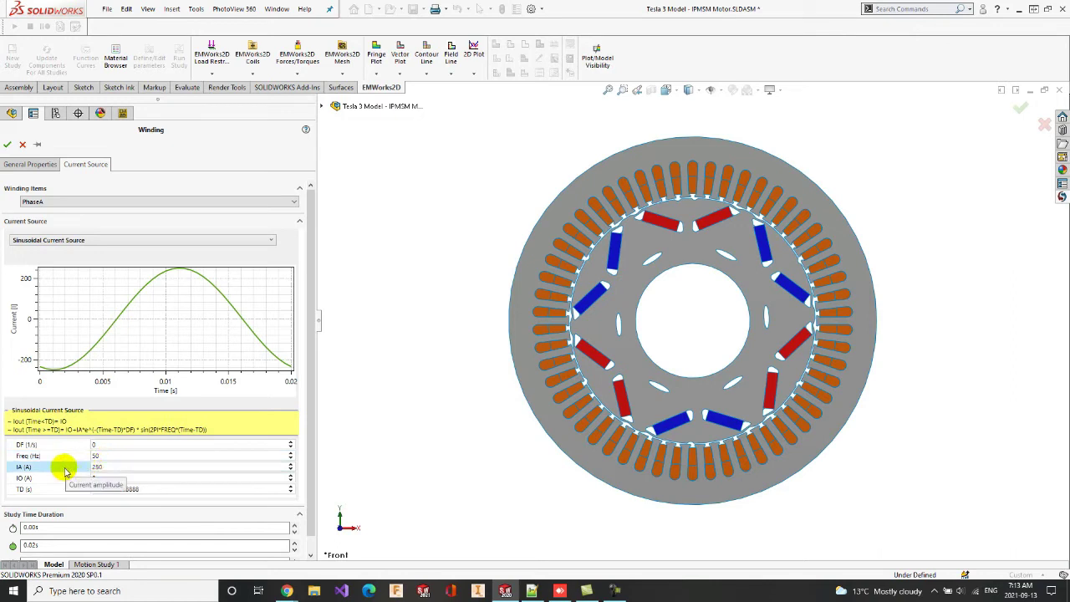
left_click(42, 489)
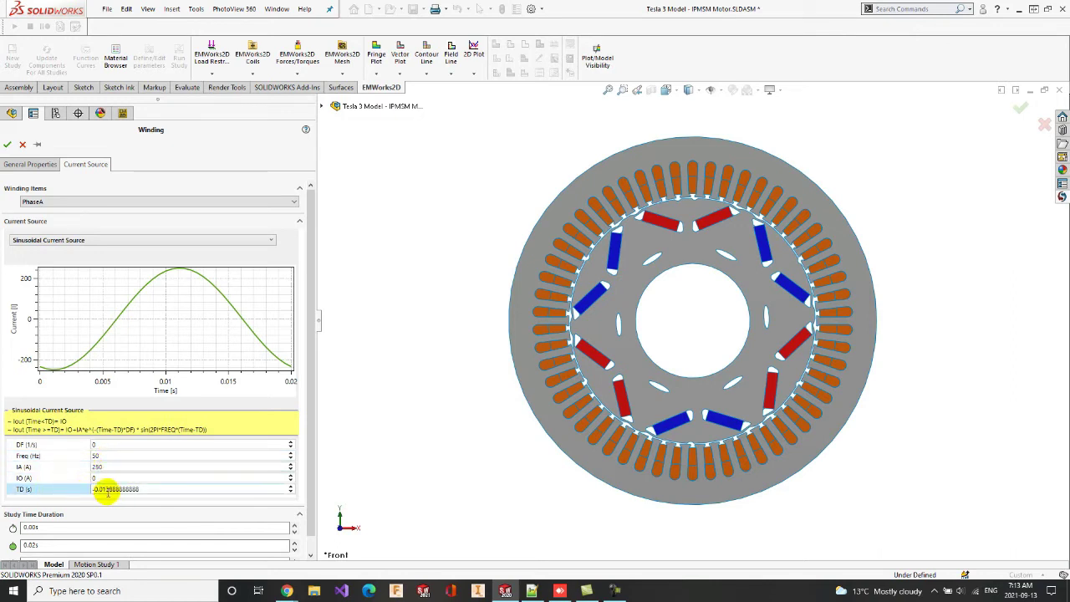
left_click(97, 202)
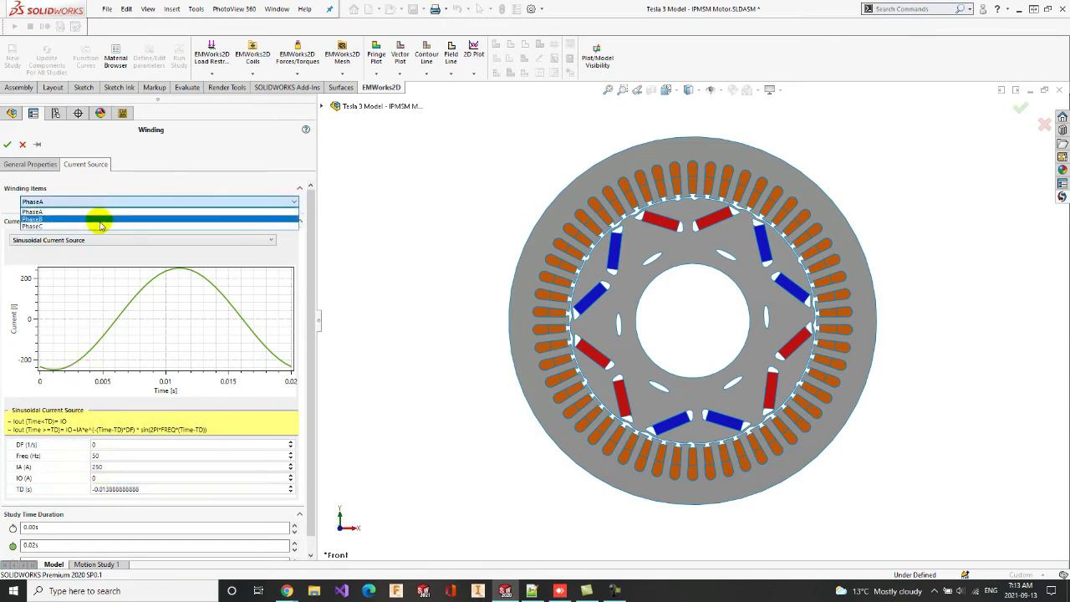
left_click(100, 220)
left_click(44, 480)
left_click(43, 489)
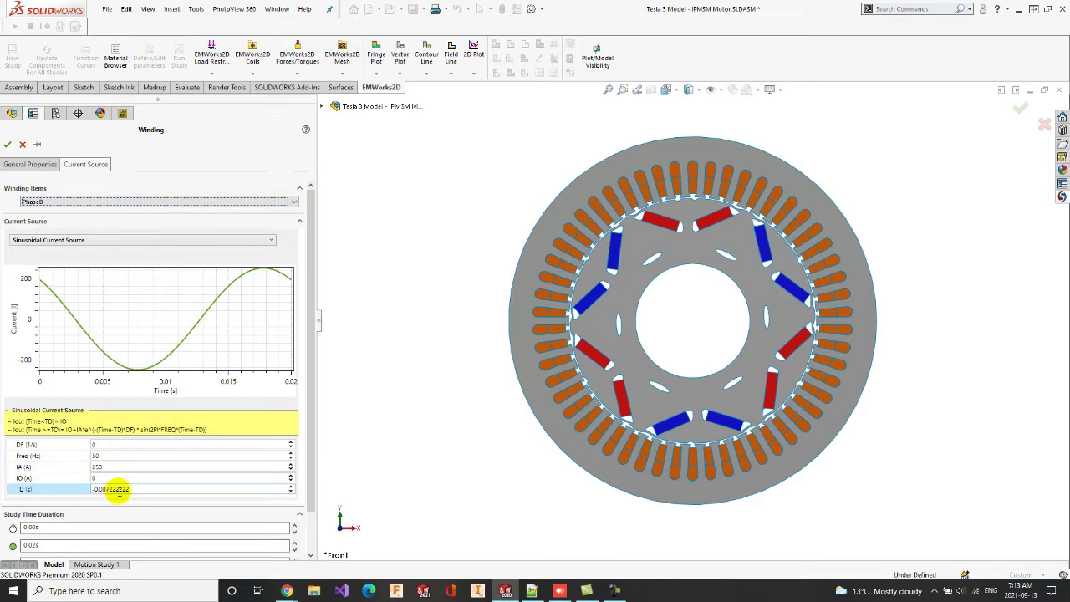
left_click(112, 204)
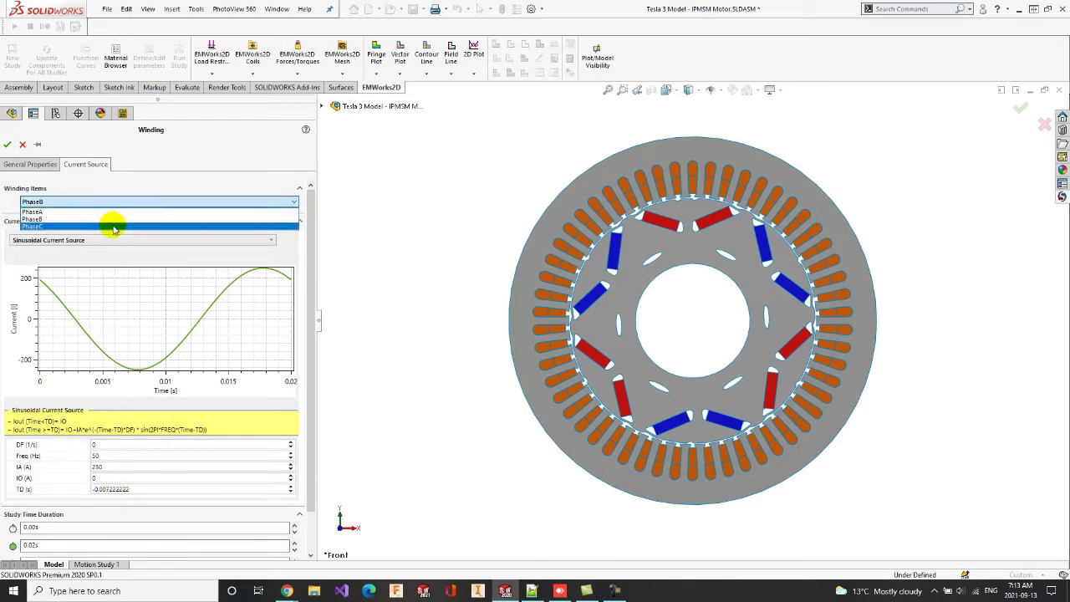
left_click(113, 226)
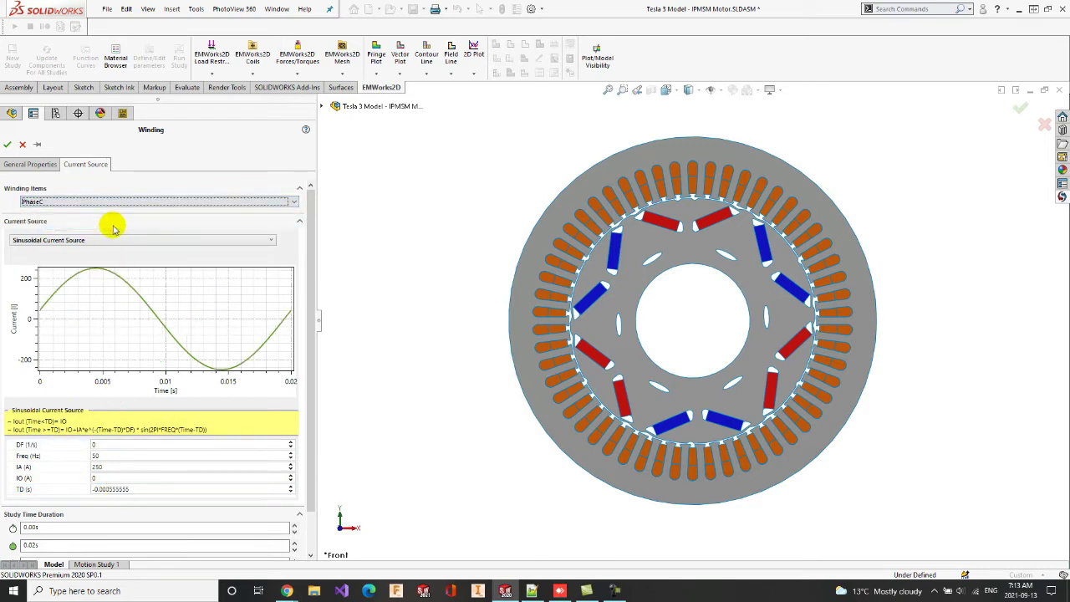
left_click(94, 490)
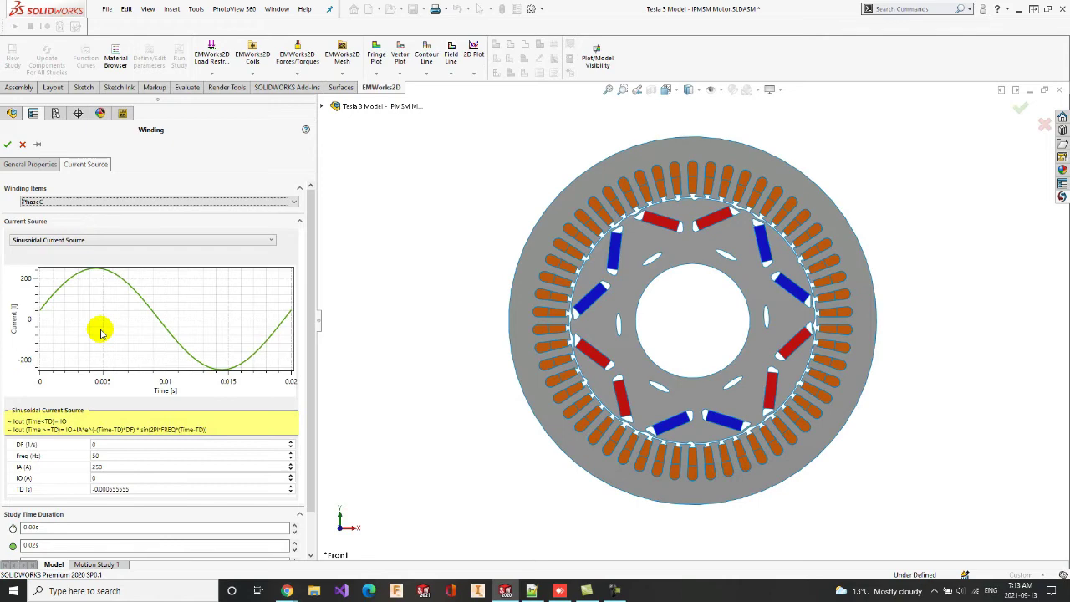
left_click(25, 144)
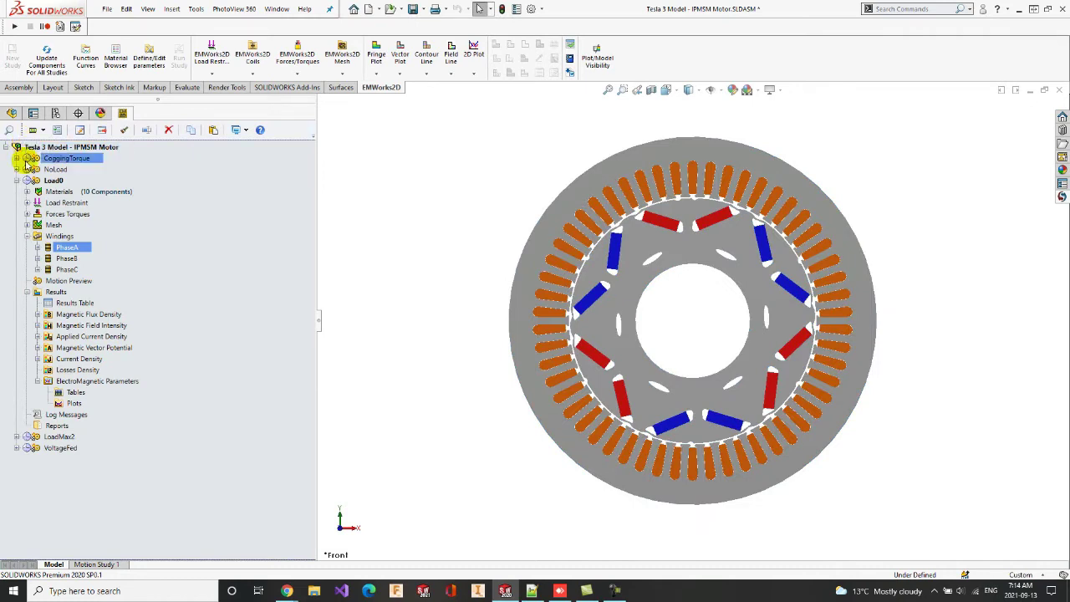
Chart Load0's Virtual Work - 1 torque, rippling around 200 N·m, then close the chart and Results window
double_click(73, 304)
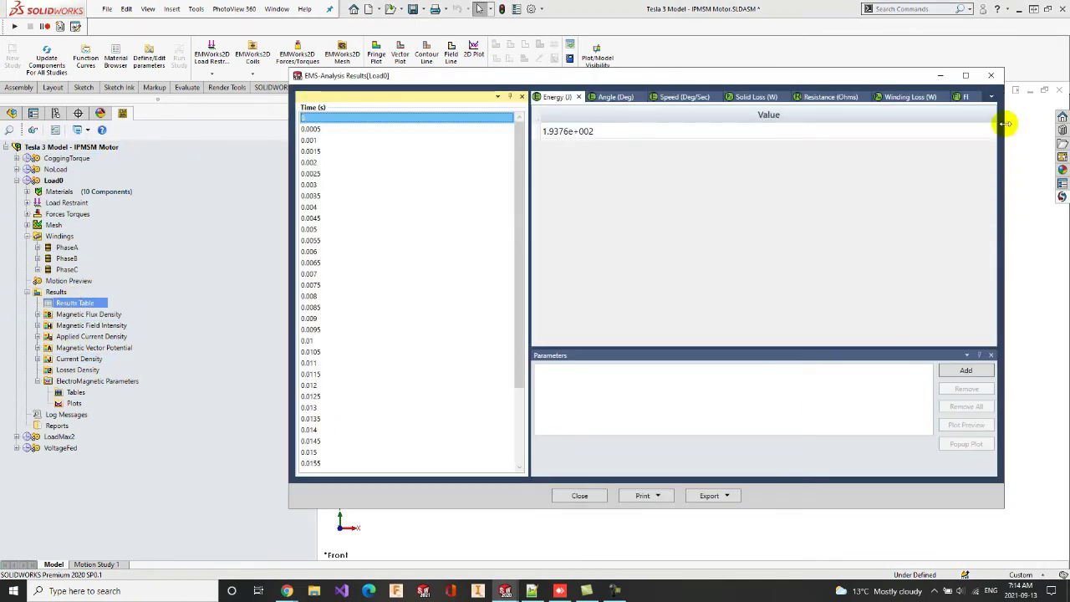
left_click(991, 99)
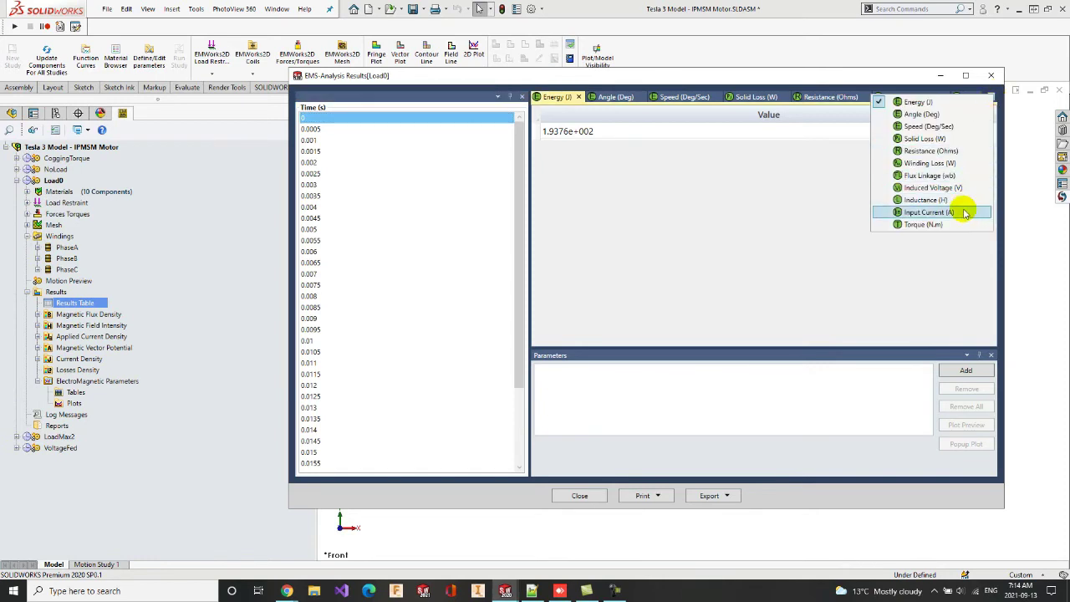
left_click(928, 225)
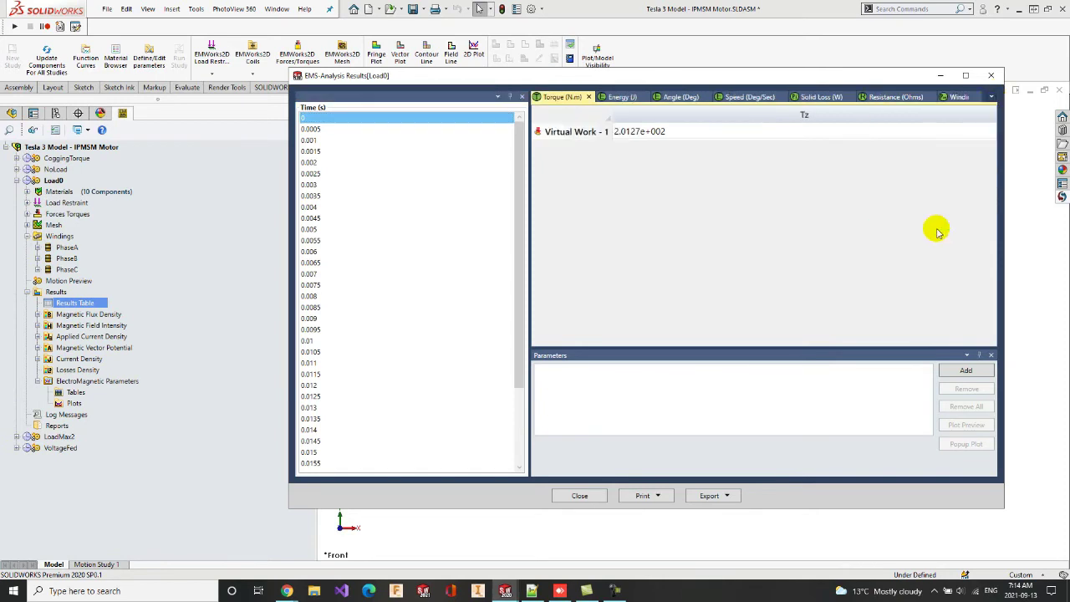
left_click(726, 132)
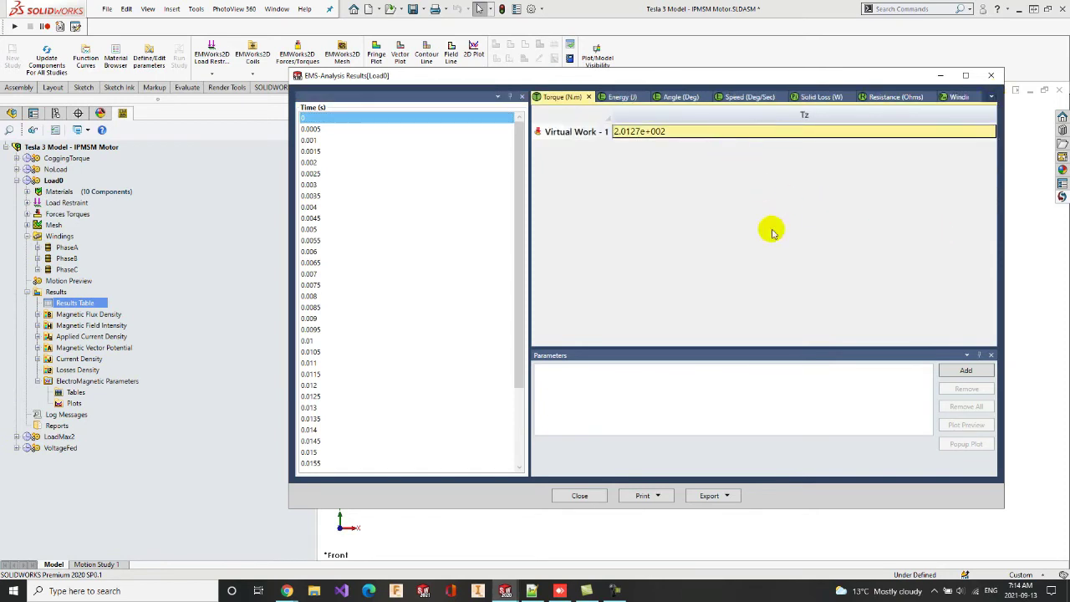
left_click(947, 373)
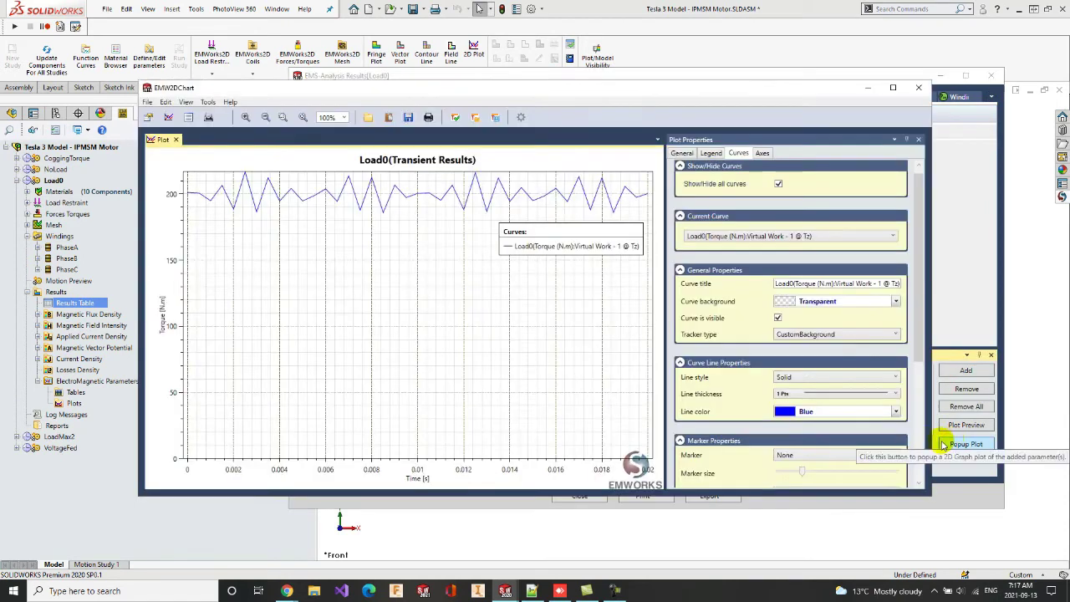
left_click(948, 445)
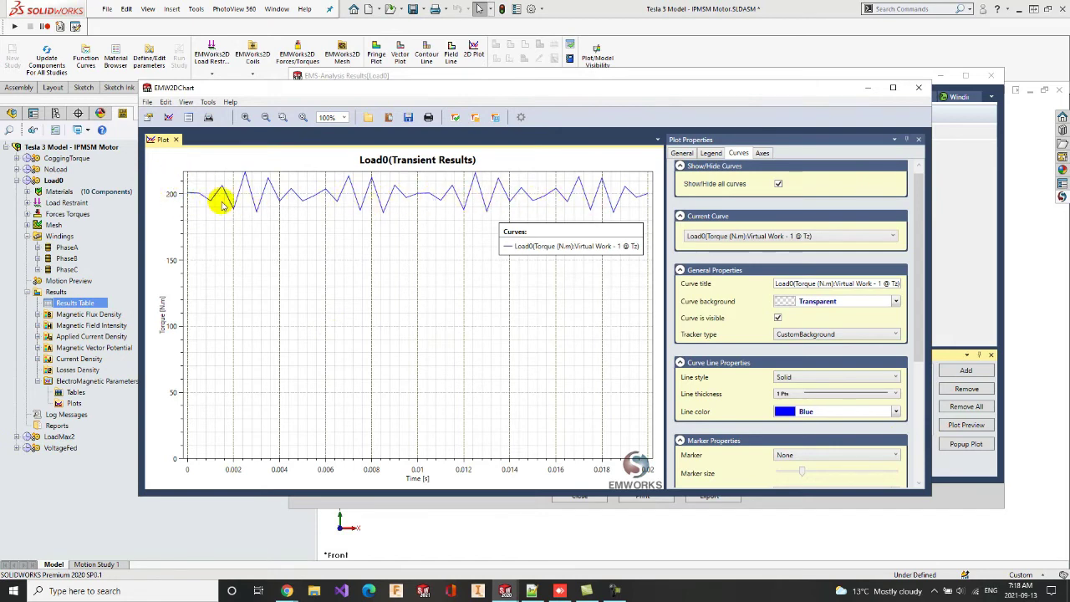
left_click(918, 89)
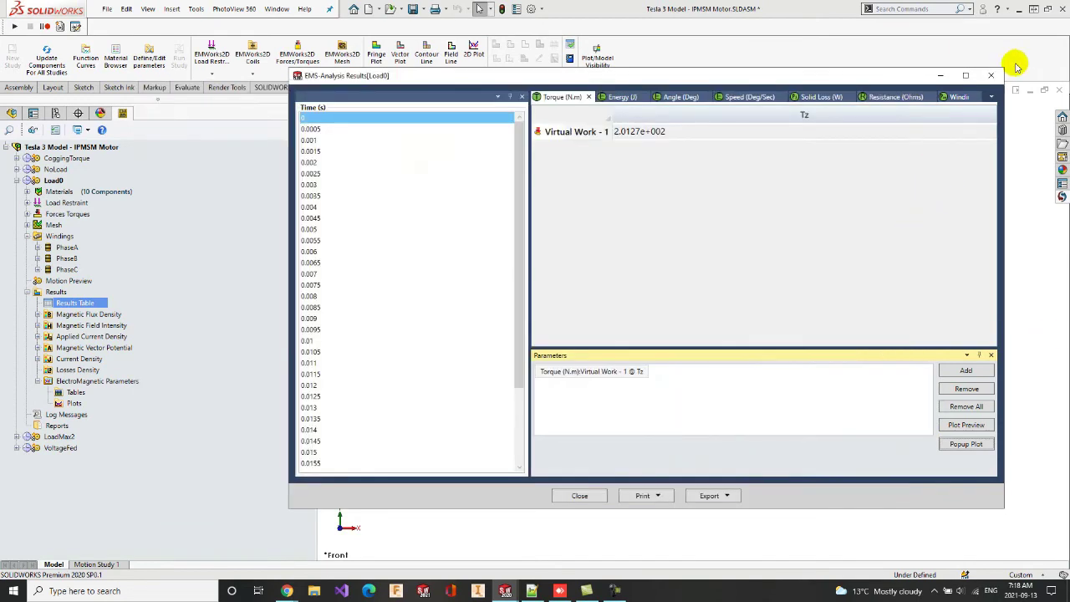
left_click(991, 76)
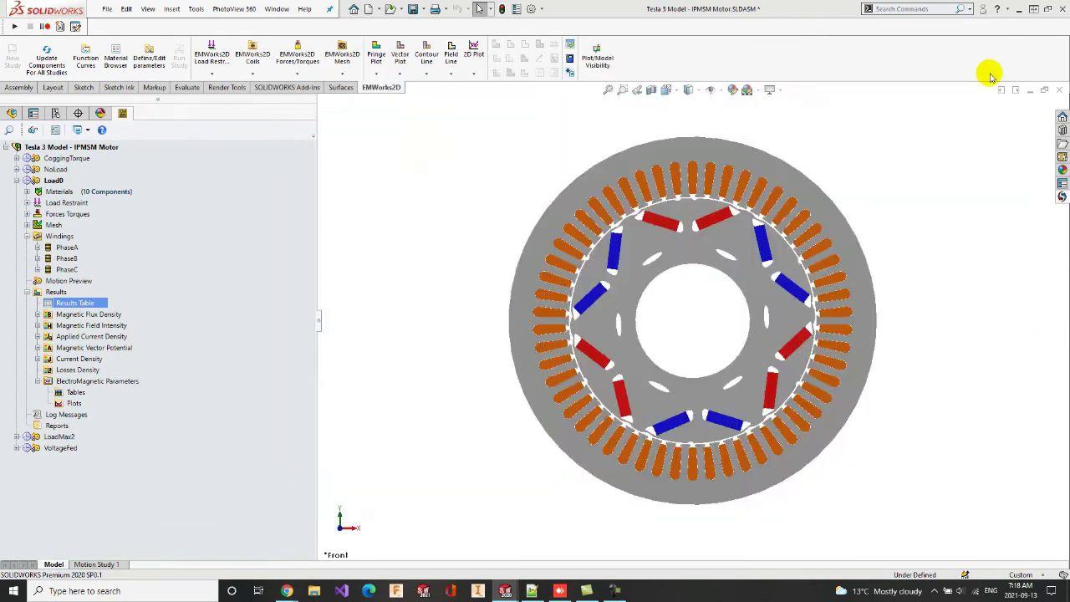
Collapse the Load0 study and expand the LoadMax2 study
left_click(74, 437)
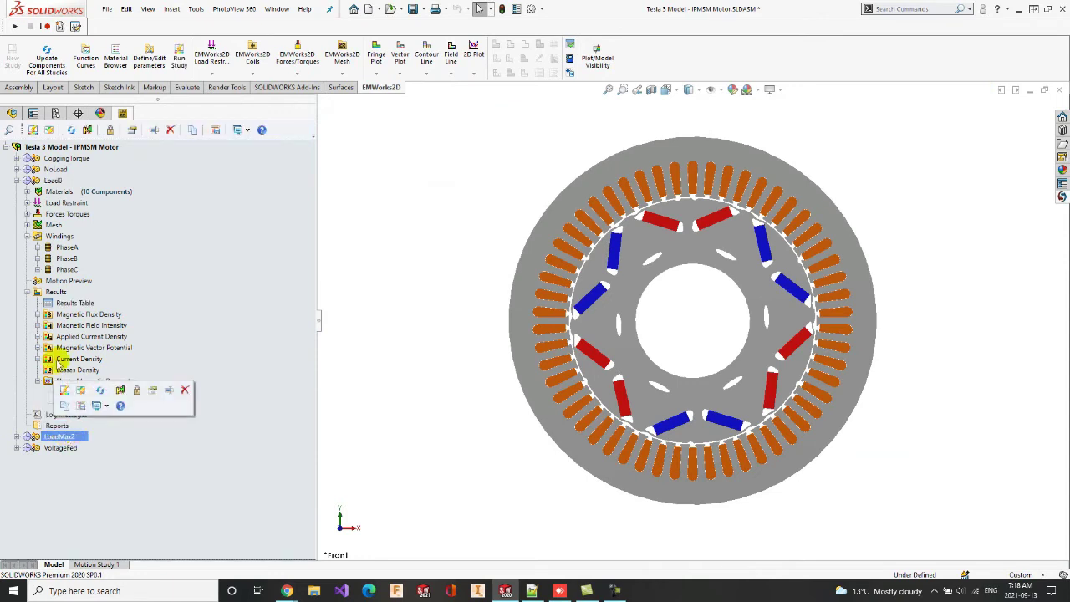
left_click(17, 181)
left_click(17, 192)
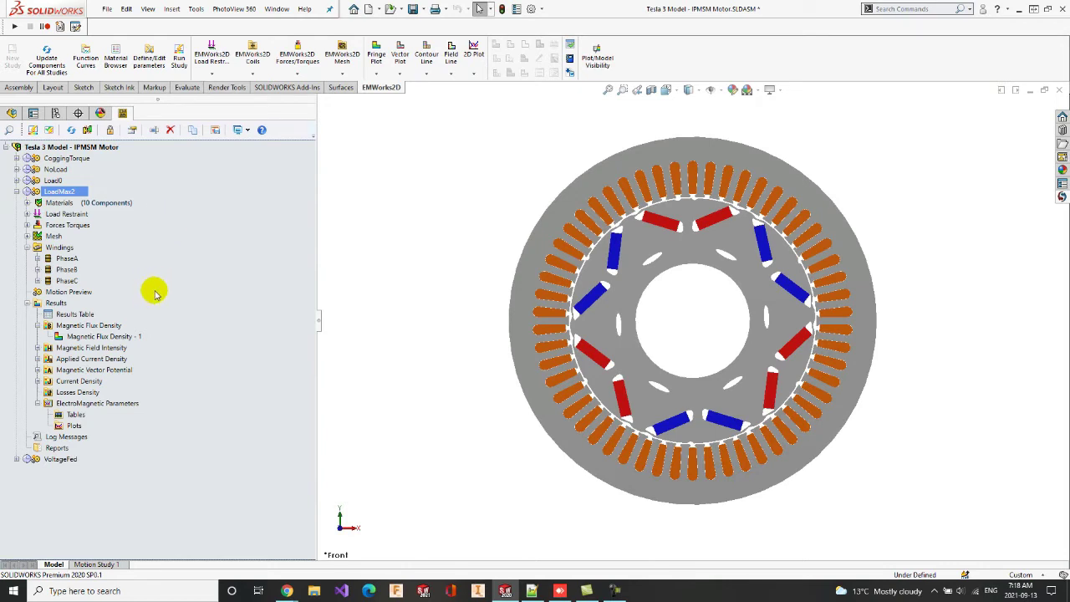
Confirm LoadMax2's transient settings of 0–0.02 s in 0.0005 s steps and expand its Materials
right_click(72, 192)
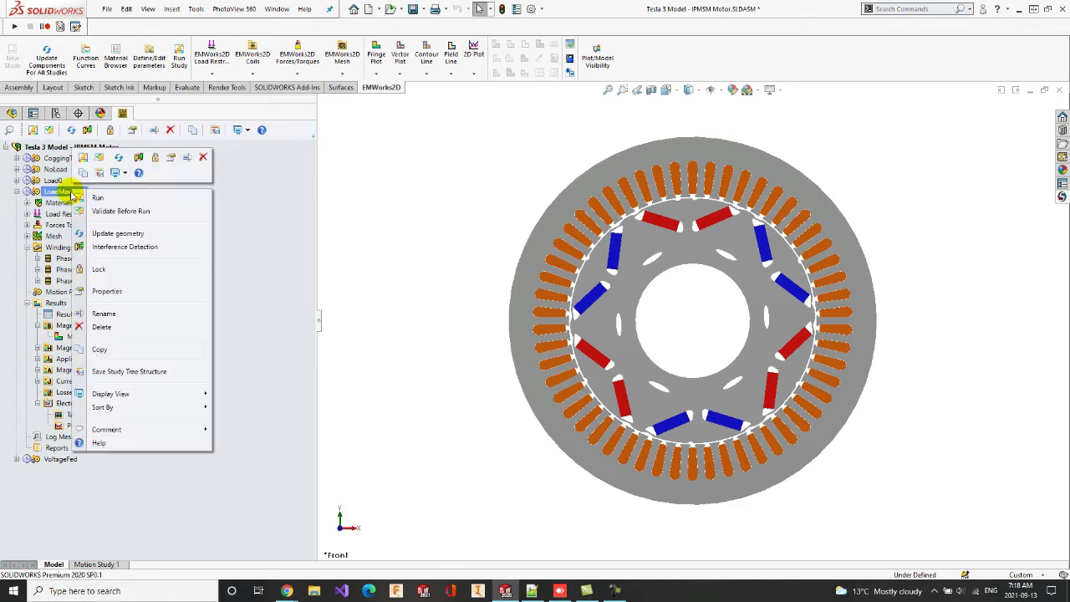
left_click(121, 291)
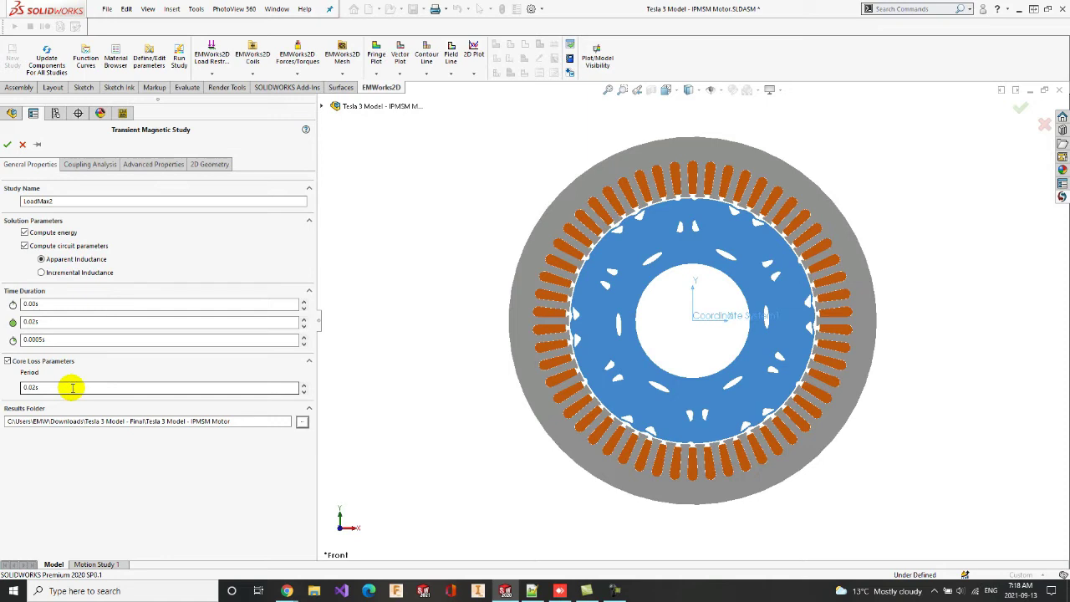
left_click(8, 144)
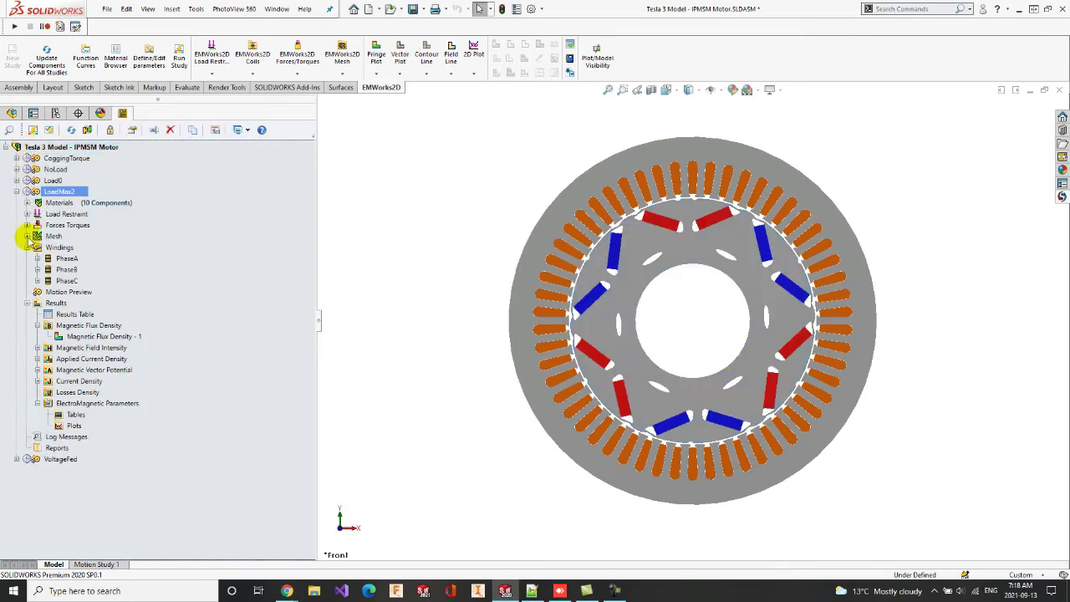
left_click(27, 202)
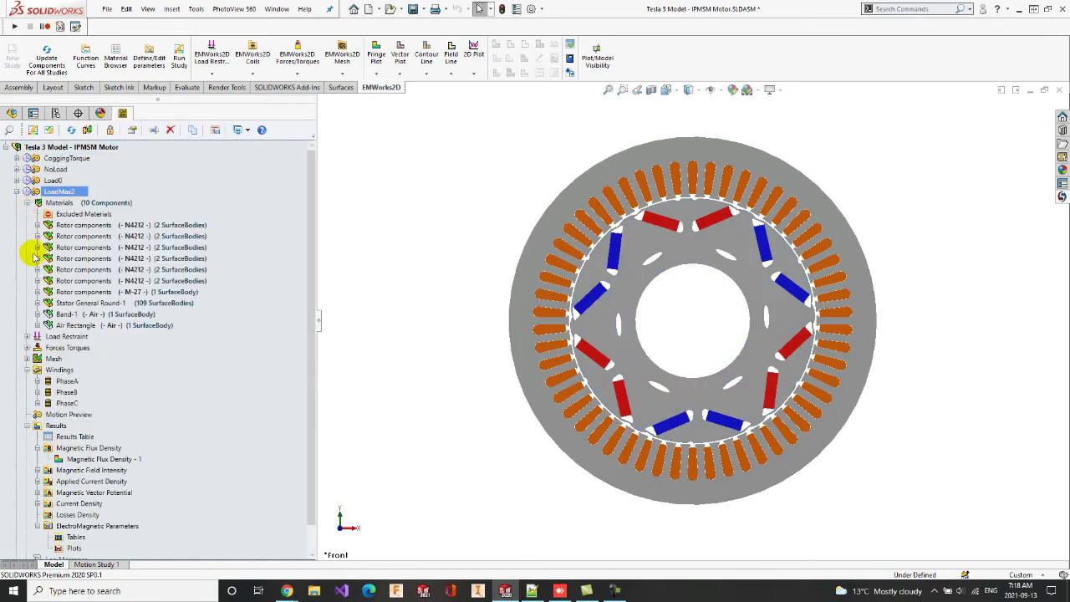
right_click(86, 292)
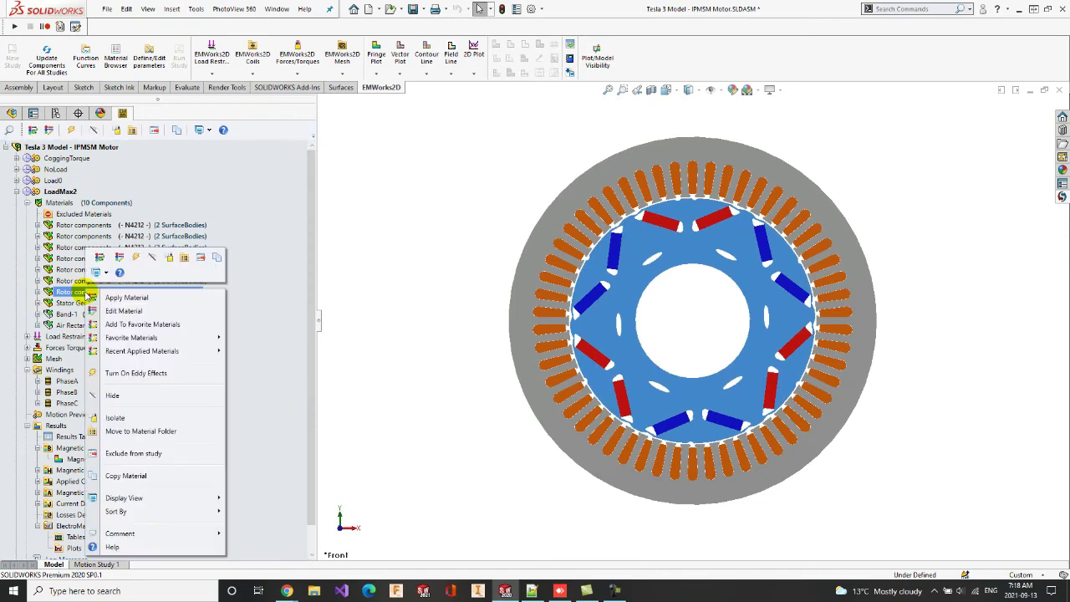
left_click(134, 311)
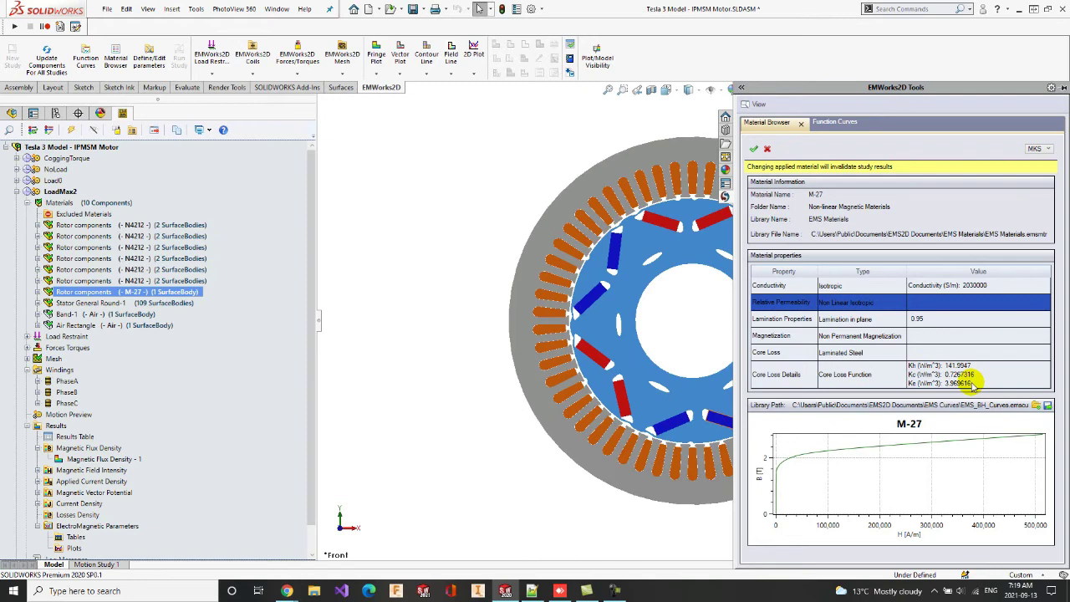
left_click(767, 149)
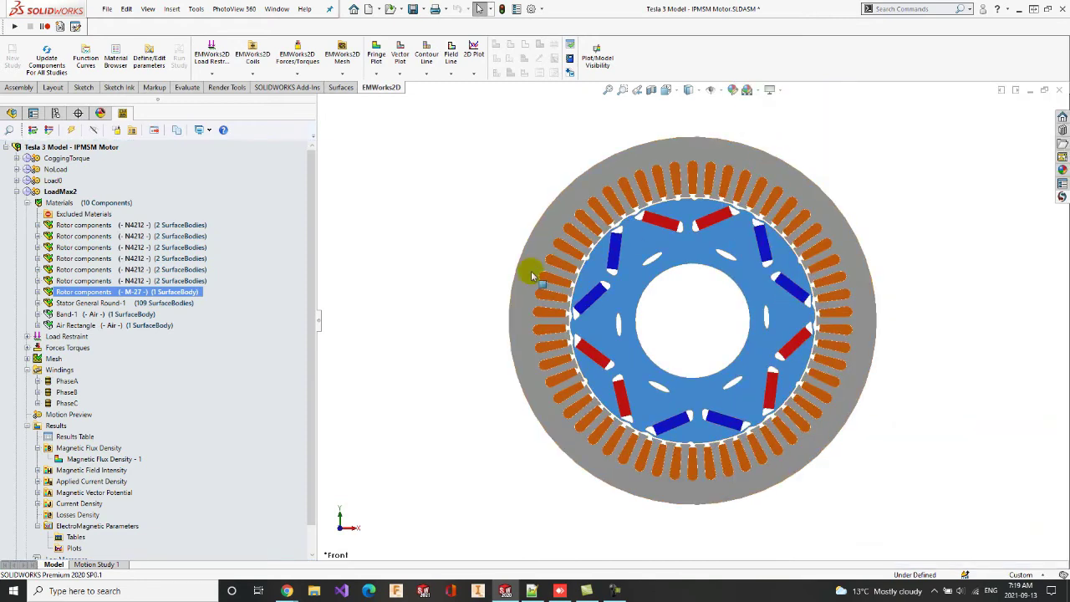
right_click(62, 383)
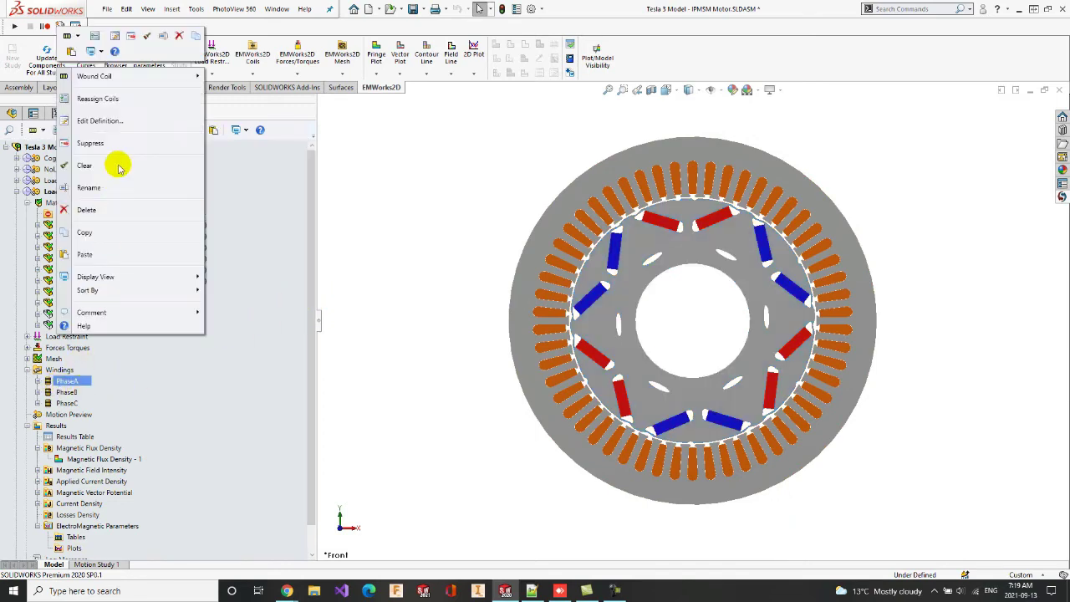
left_click(123, 120)
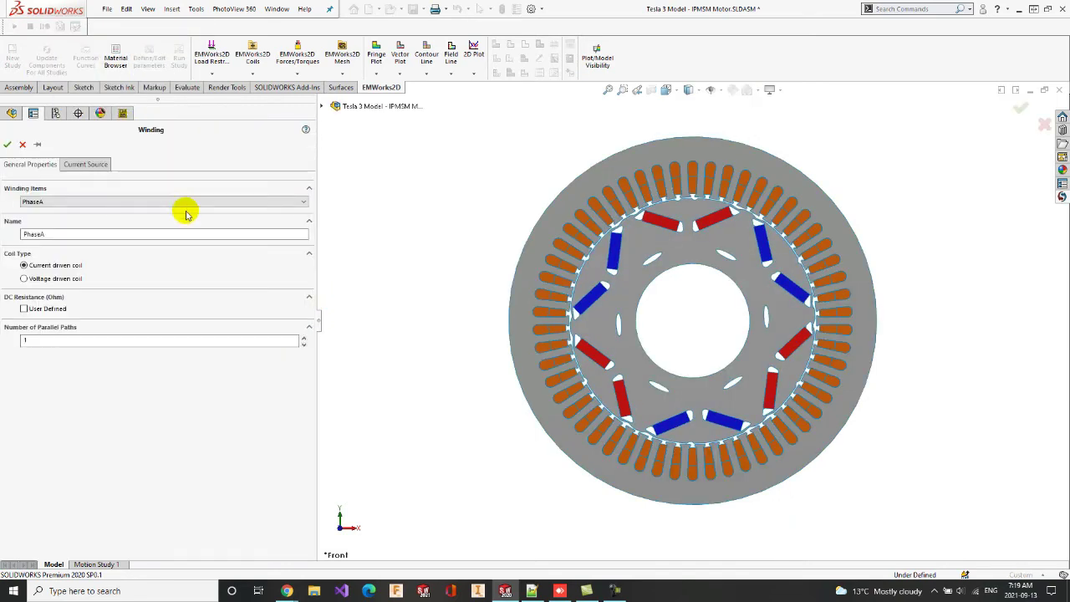
left_click(99, 165)
left_click(125, 490)
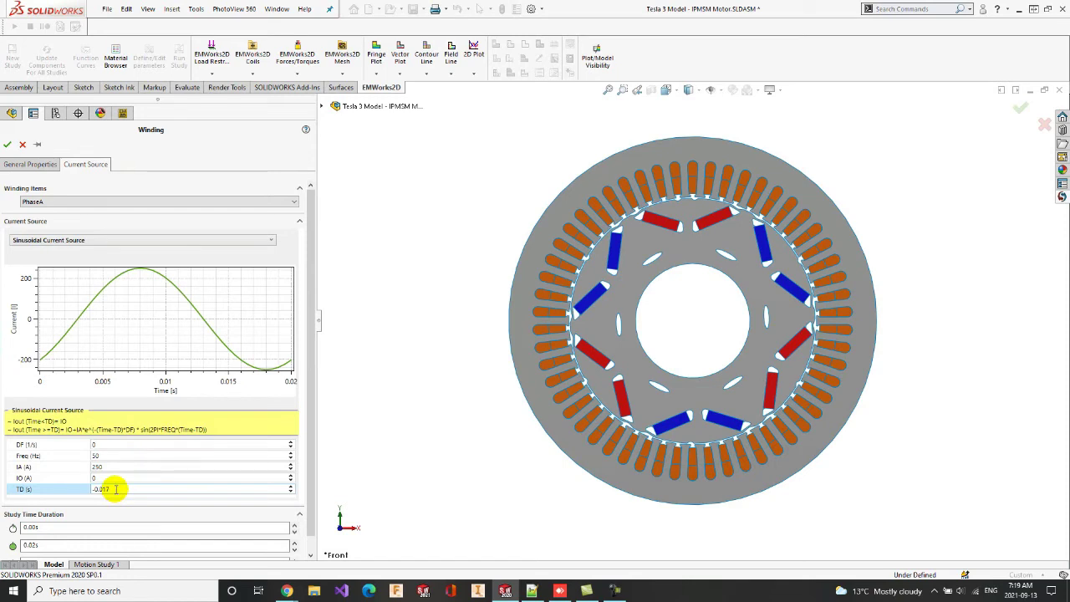
left_click(151, 202)
left_click(153, 219)
left_click(145, 490)
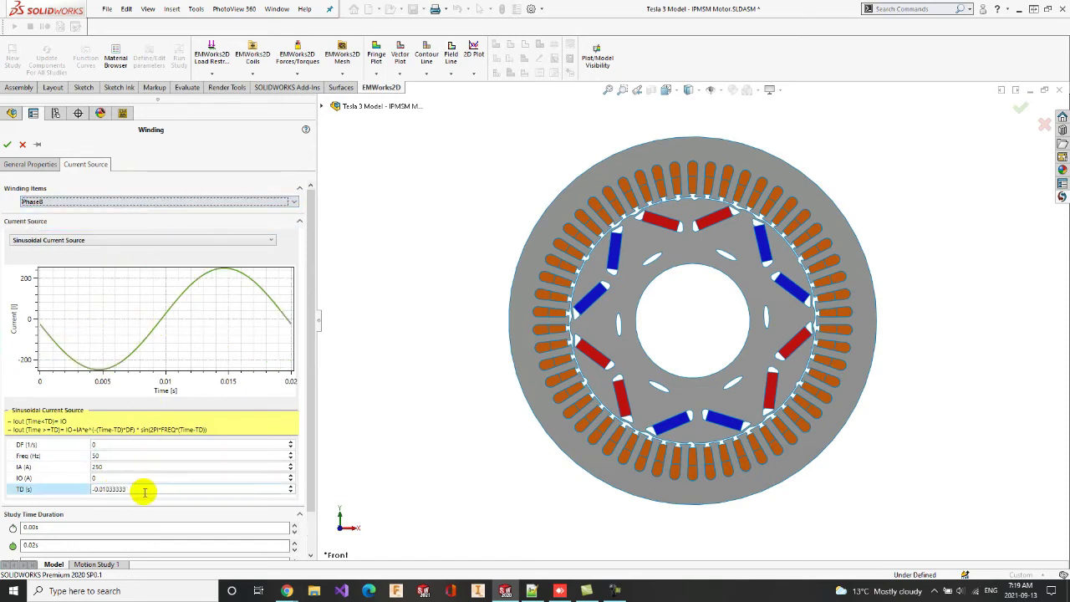
left_click(176, 203)
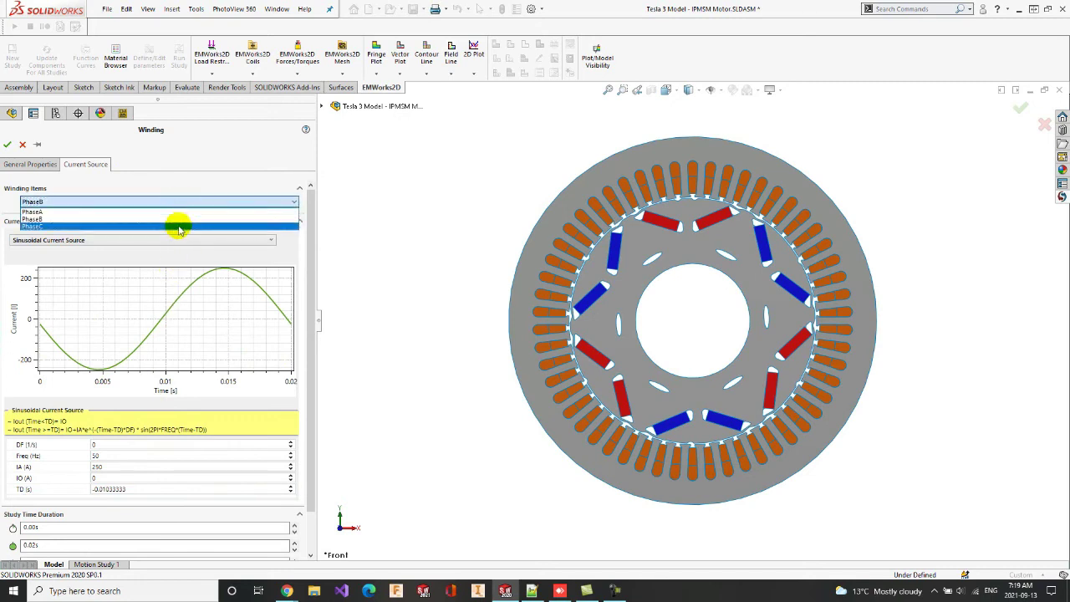
left_click(178, 228)
left_click(161, 489)
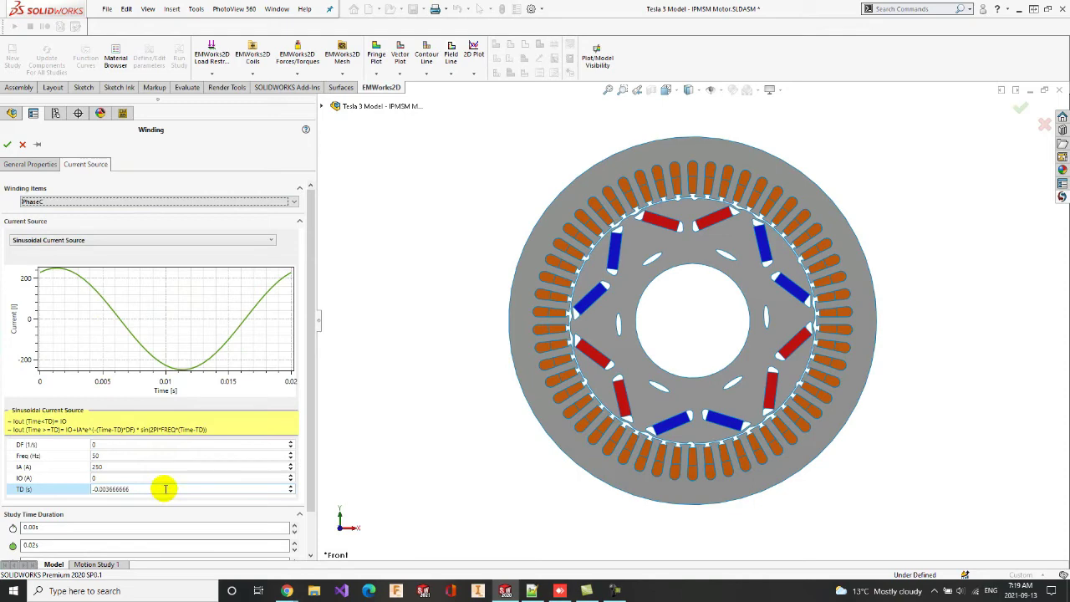
left_click(22, 145)
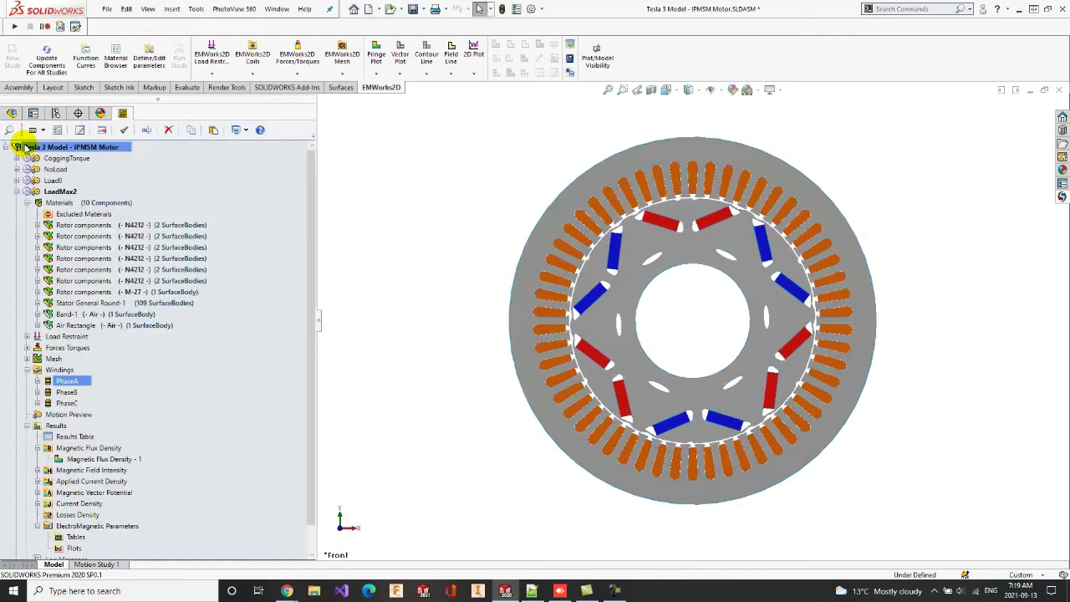
Open LoadMax2's Results Table and chart Virtual Work - 1 torque, rippling about 330–360 N·m
left_click(76, 440)
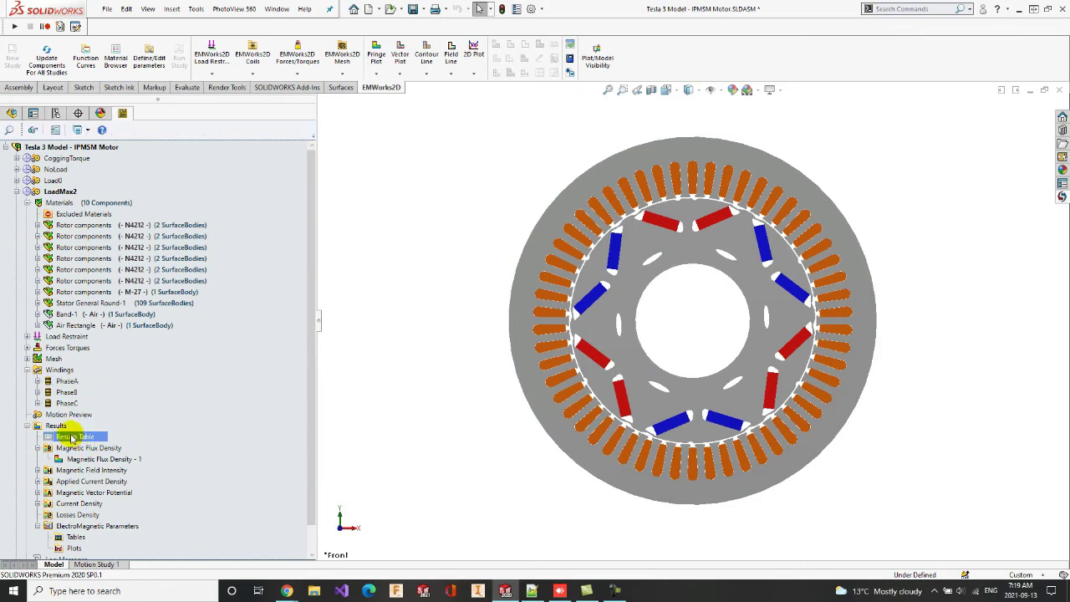
double_click(74, 438)
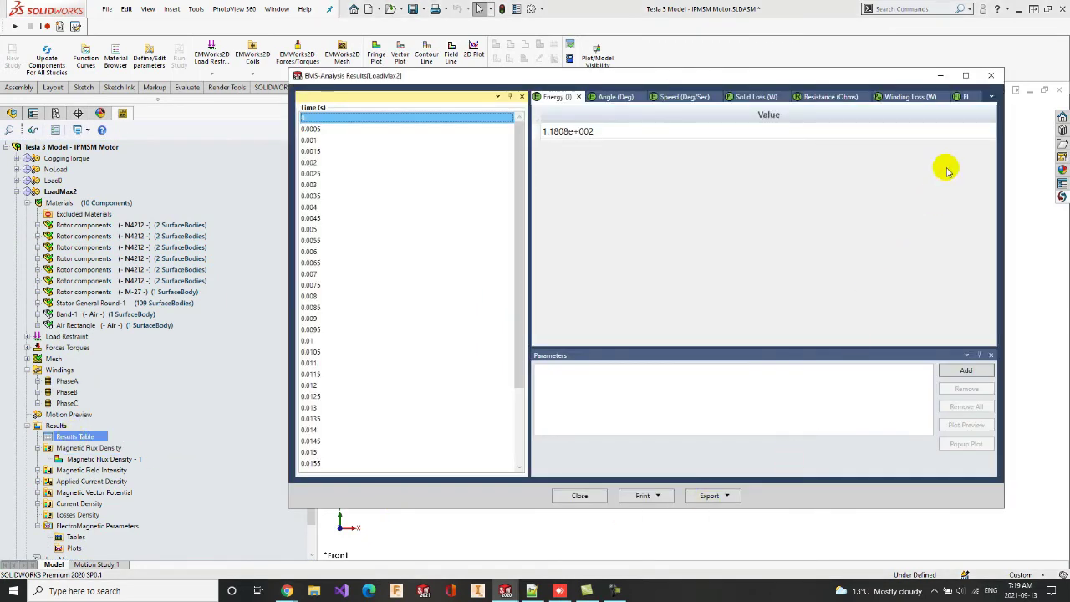
left_click(991, 97)
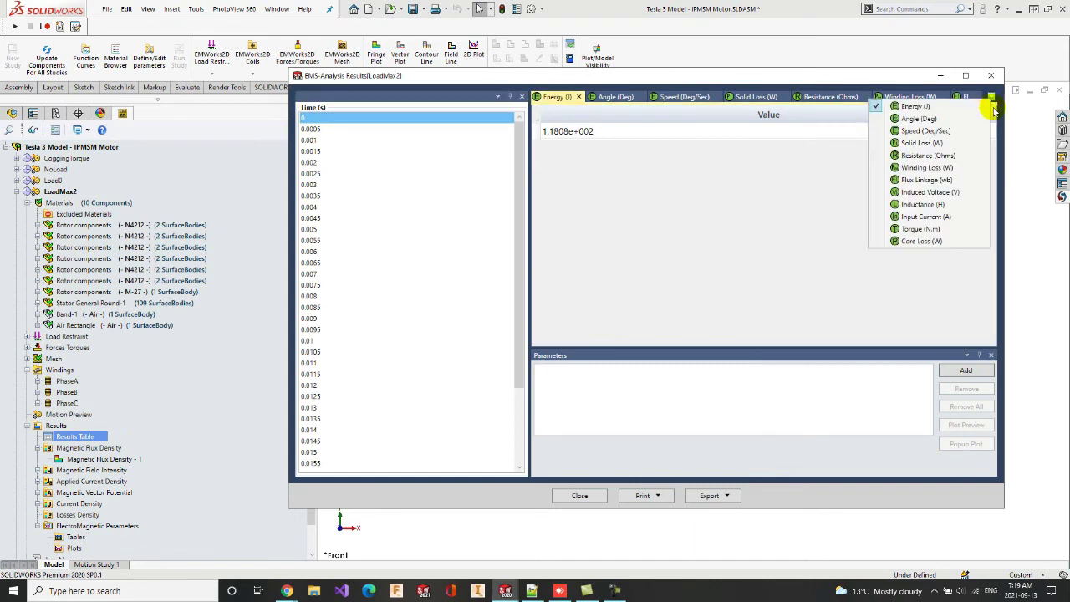
left_click(949, 229)
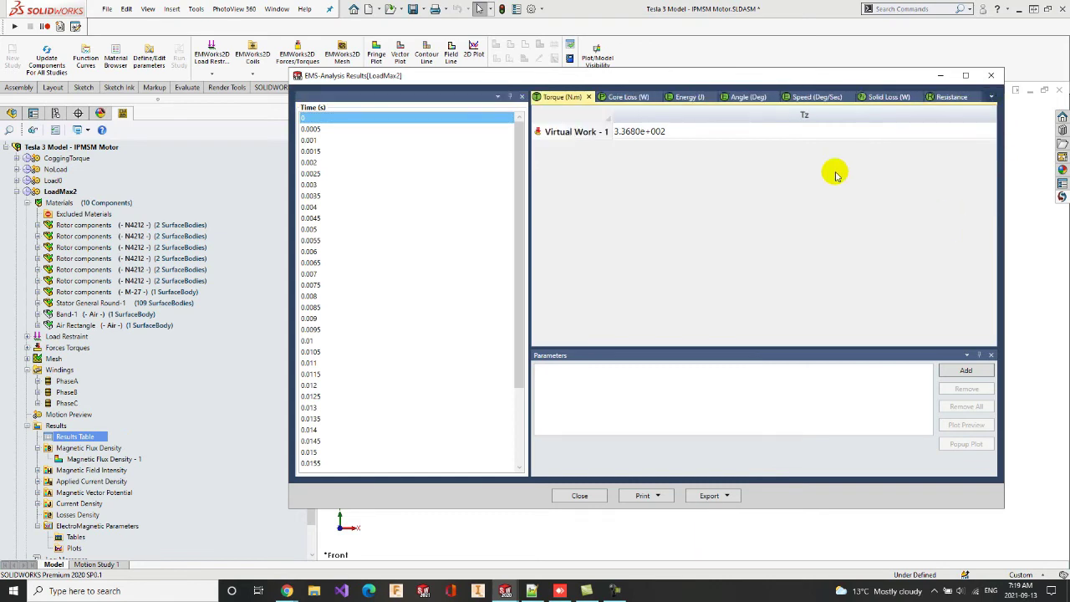
left_click(807, 131)
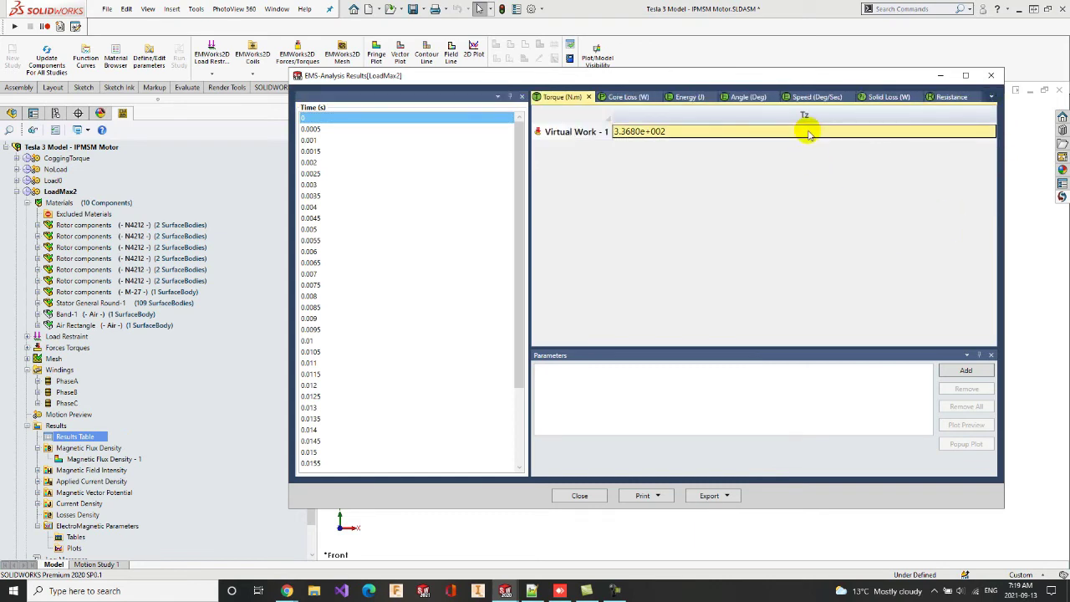
left_click(961, 371)
left_click(950, 447)
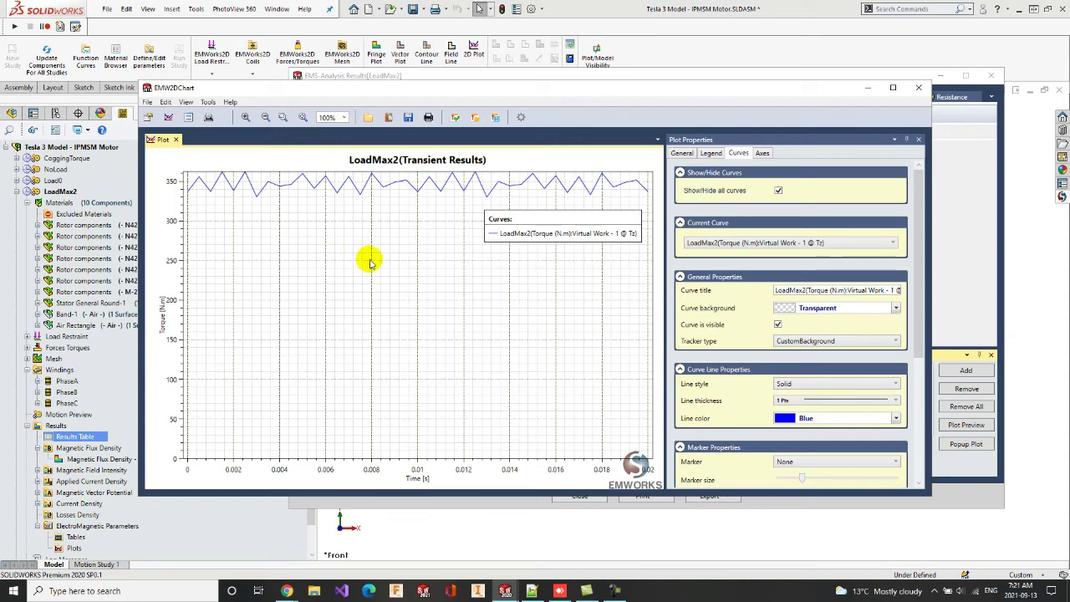
Chart LoadMax2's stator and rotor core losses (about 85 W and 13 W), then close the chart and Results window
left_click(919, 88)
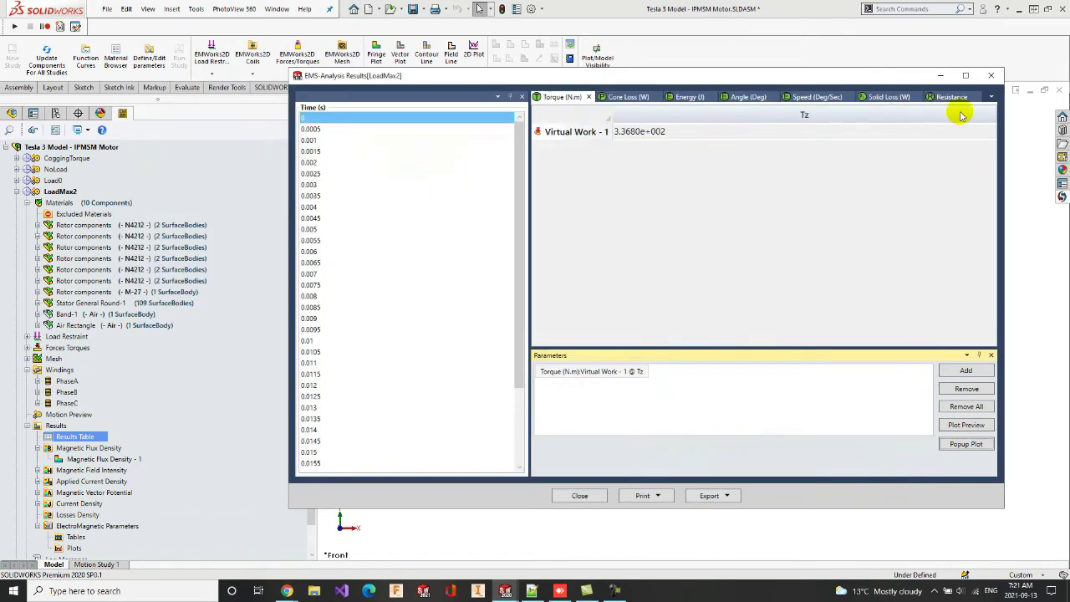
left_click(991, 99)
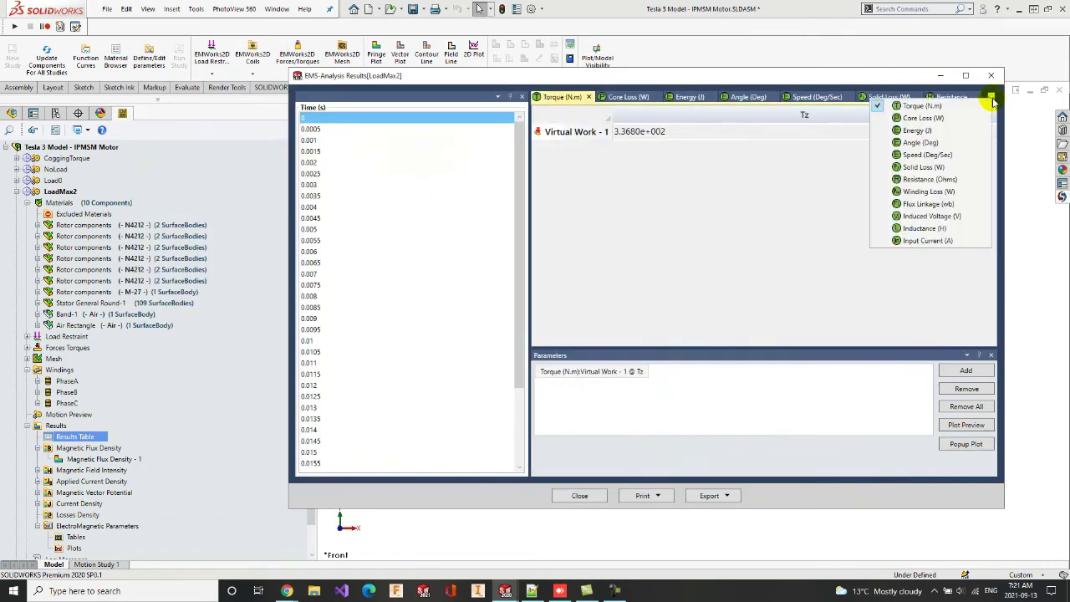
left_click(944, 118)
left_click_drag(966, 131, 966, 150)
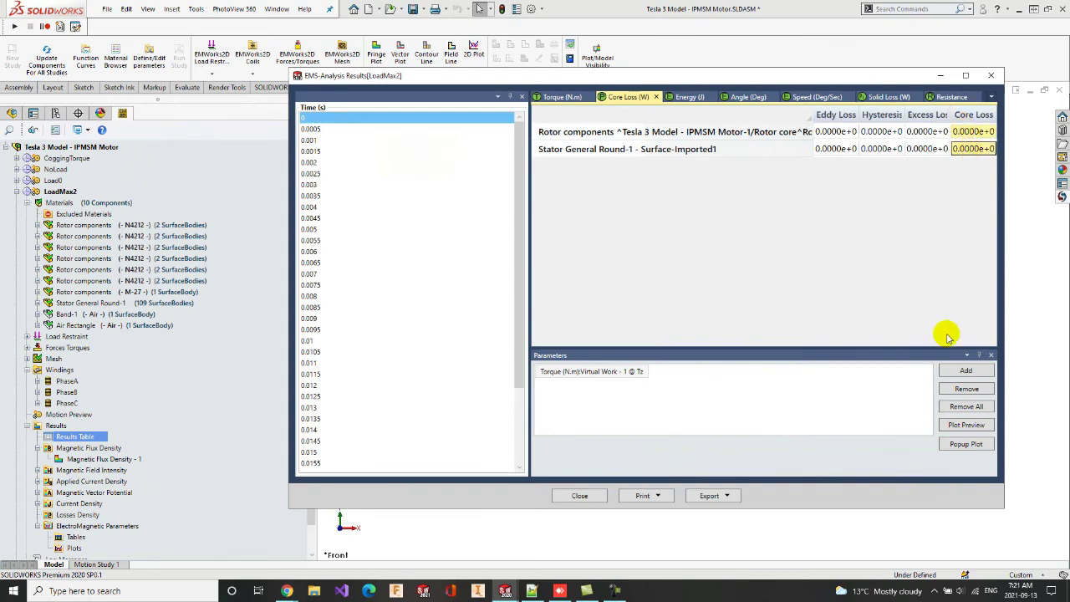
left_click(953, 370)
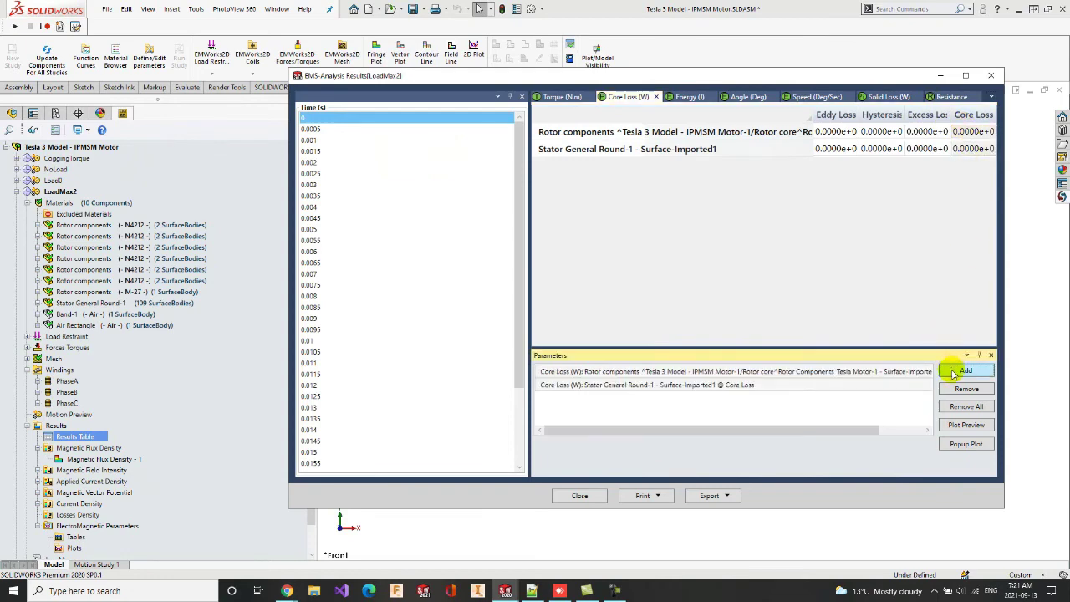
left_click(954, 446)
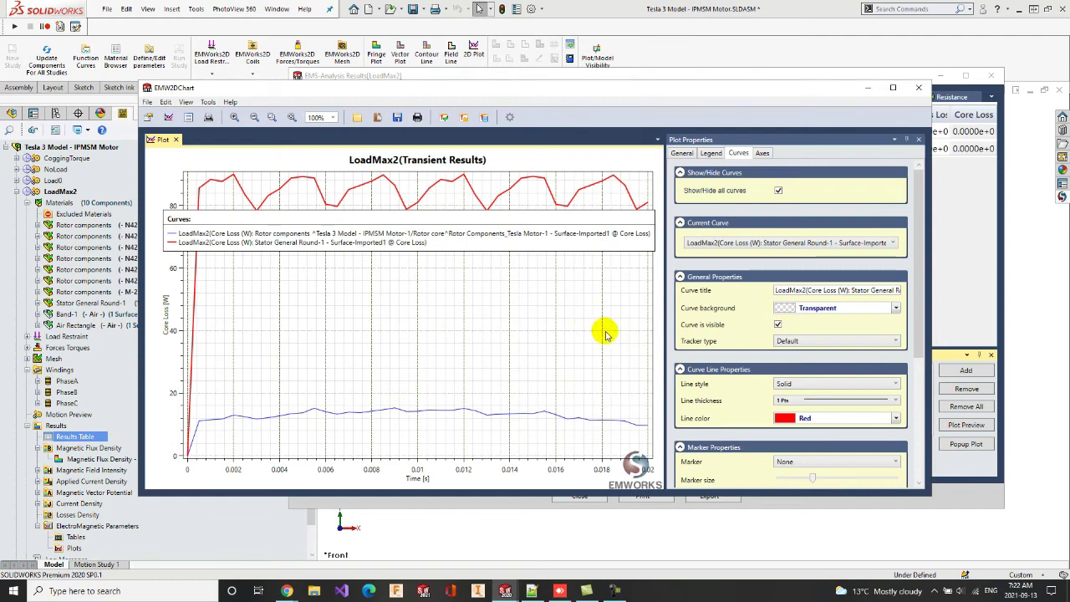
left_click(918, 87)
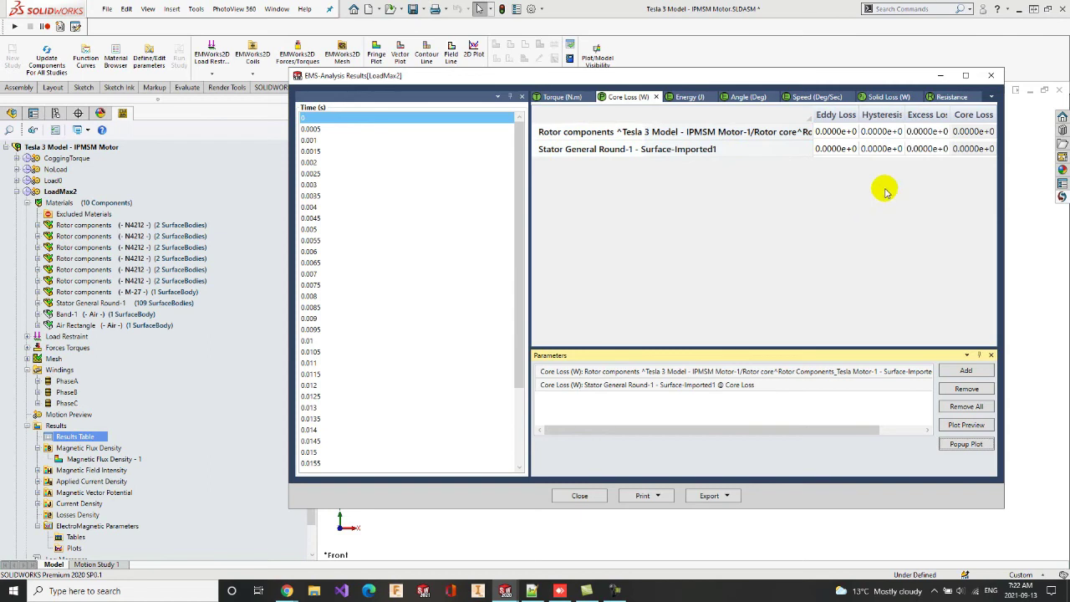
left_click(991, 75)
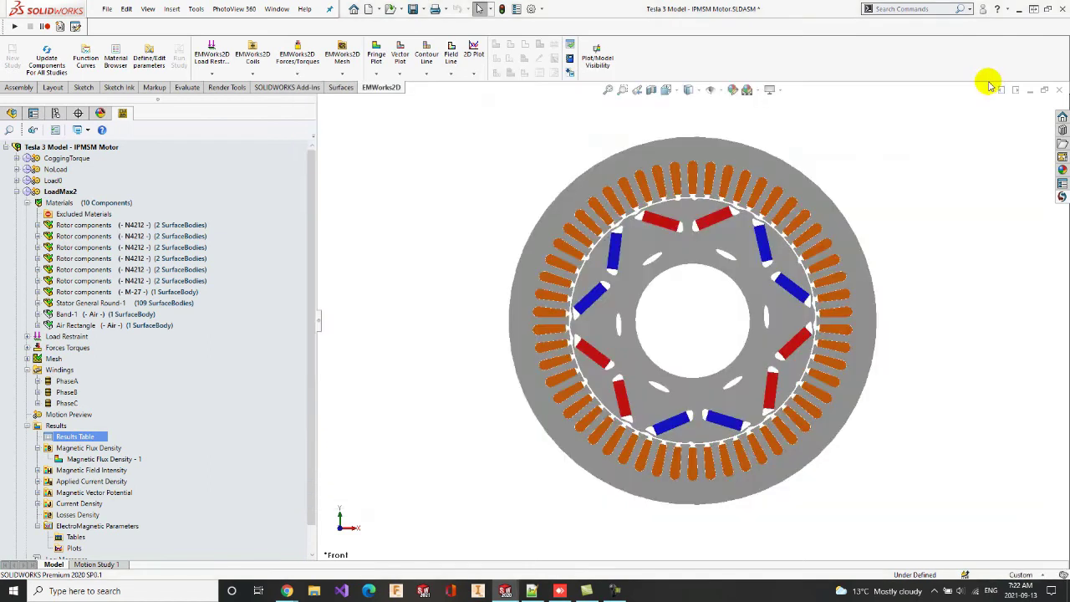
Collapse LoadMax2, activate the VoltageFed study, and select its PhaseA–C windings
left_click(132, 459)
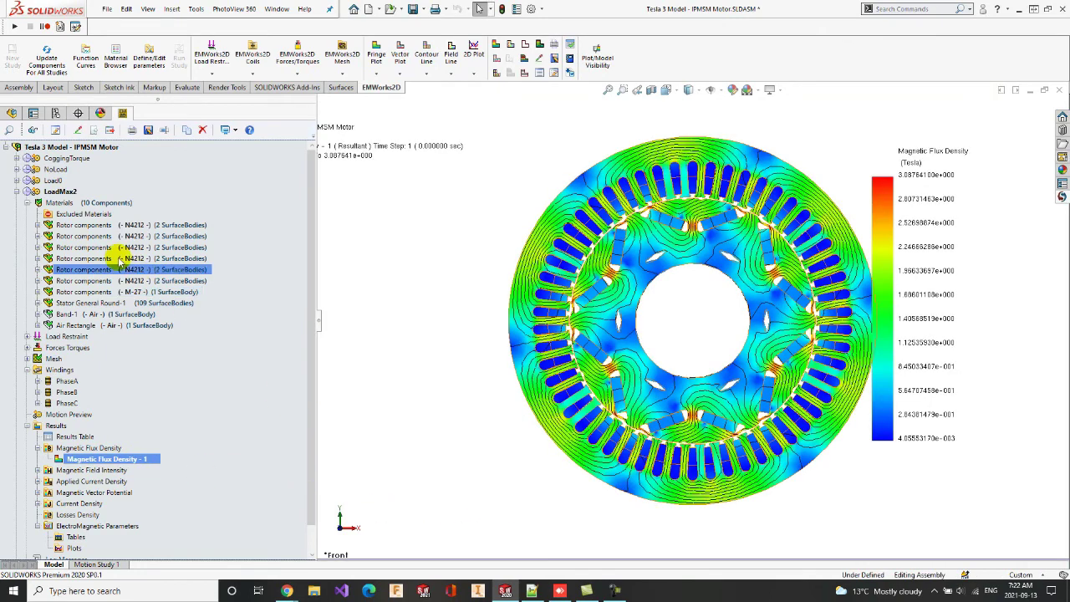
left_click(17, 192)
left_click(64, 203)
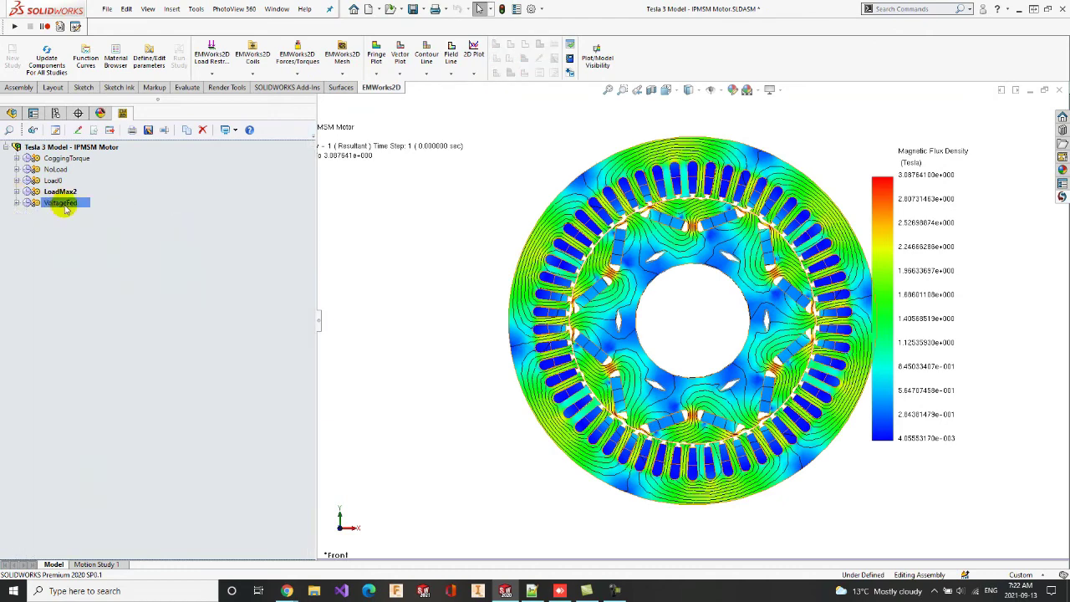
left_click(16, 203)
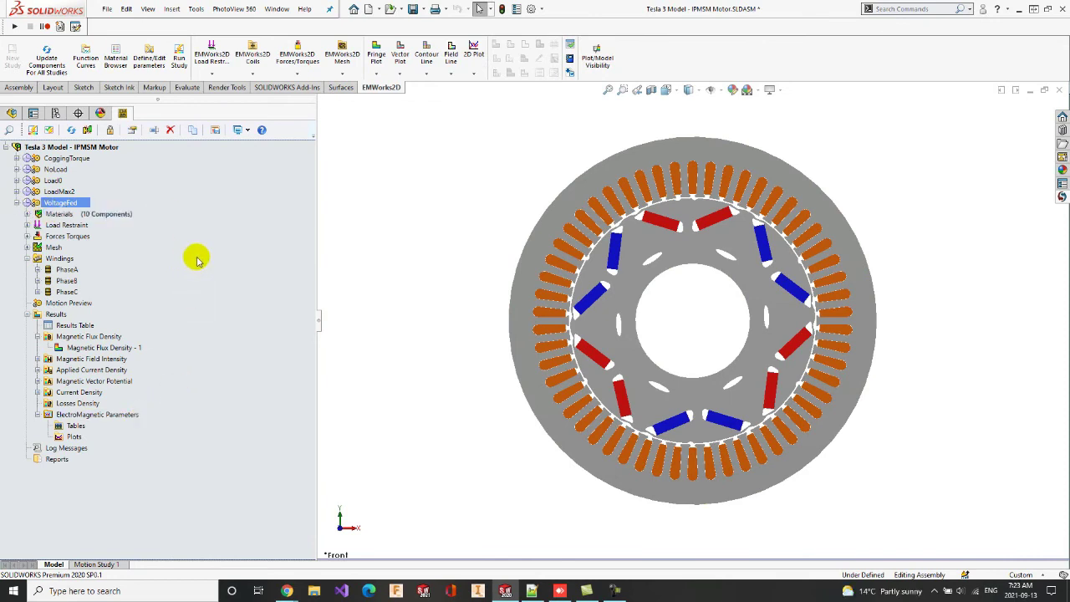
left_click(67, 261)
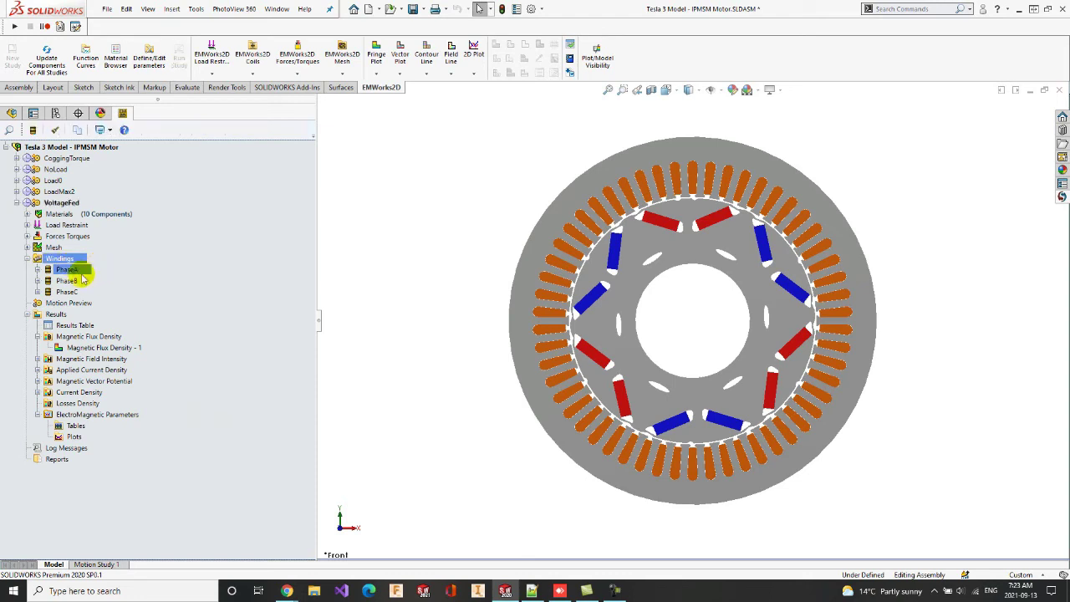
right_click(64, 270)
mouse_move(64, 276)
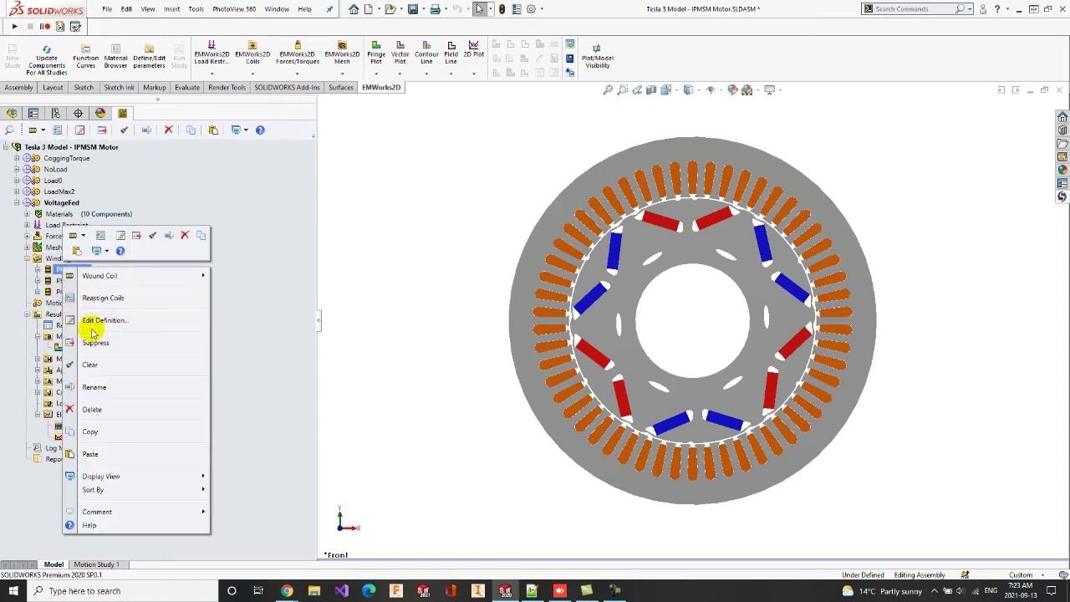
left_click(126, 321)
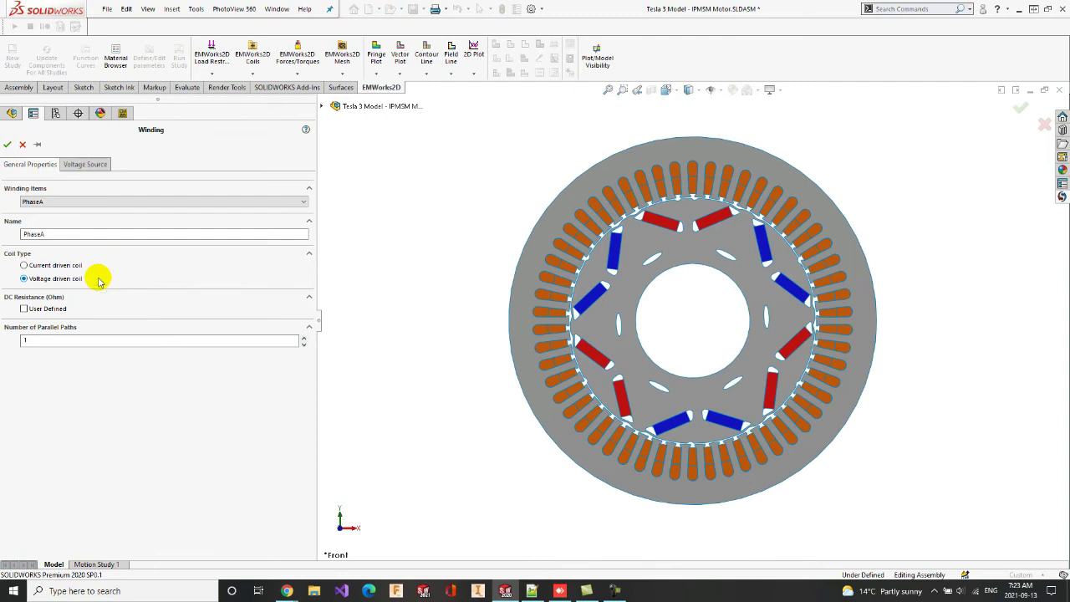
left_click(92, 165)
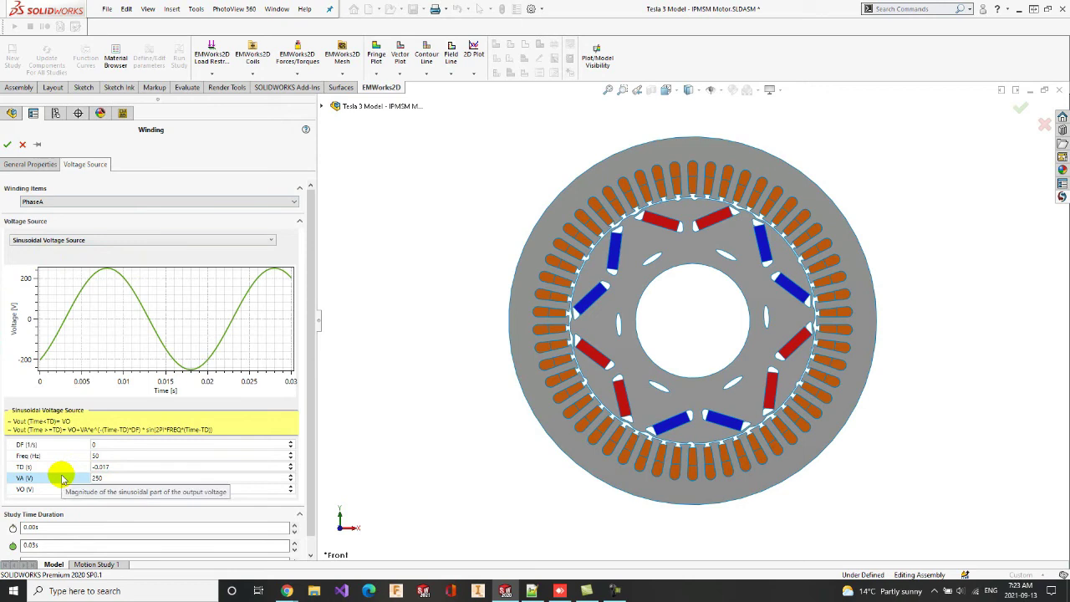
left_click(168, 201)
left_click(155, 219)
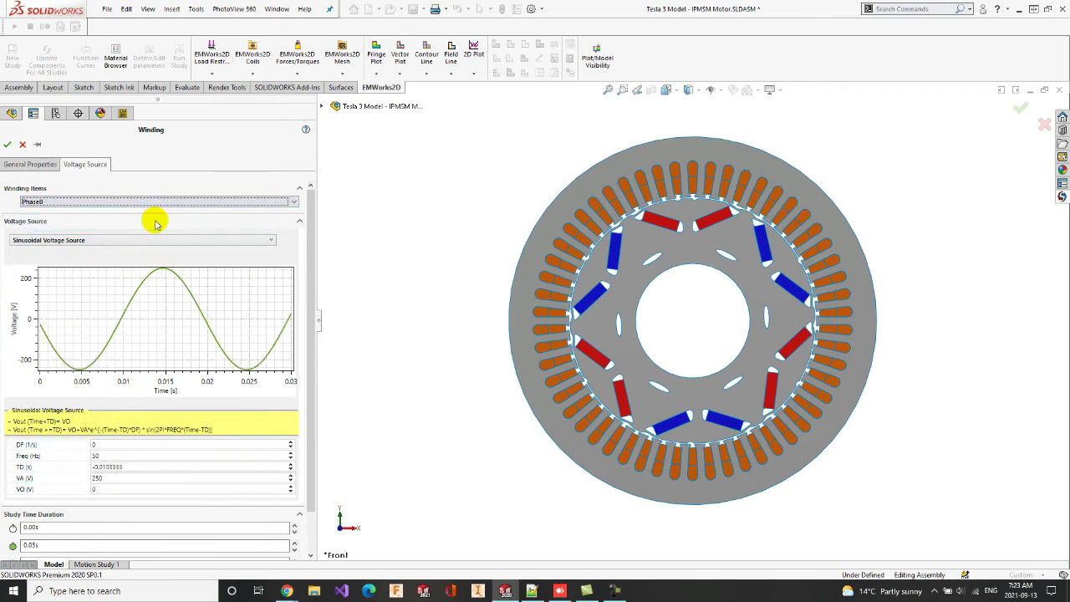
left_click(156, 202)
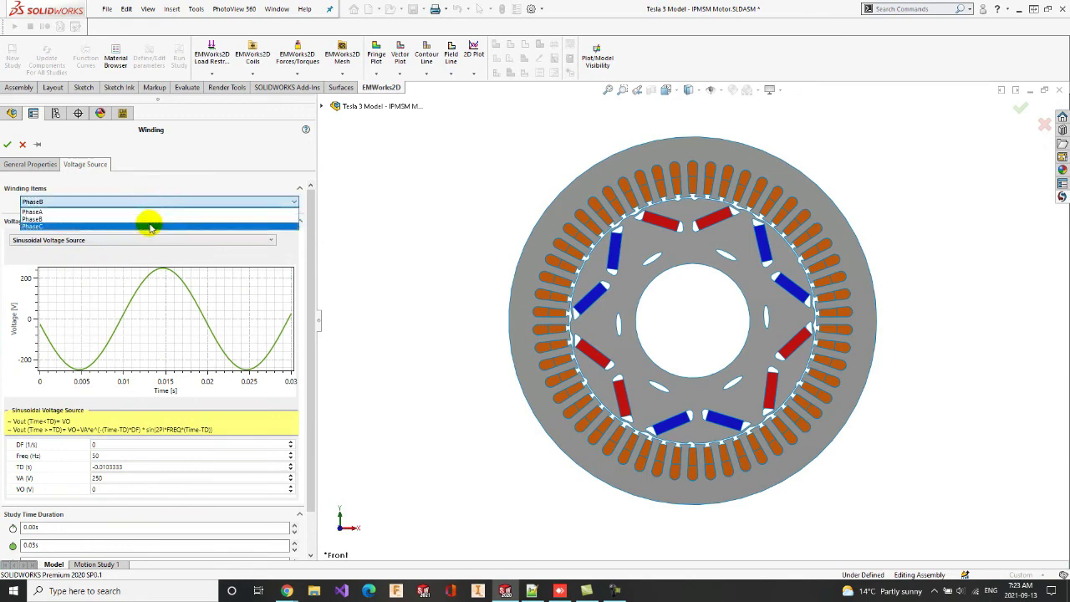
left_click(150, 227)
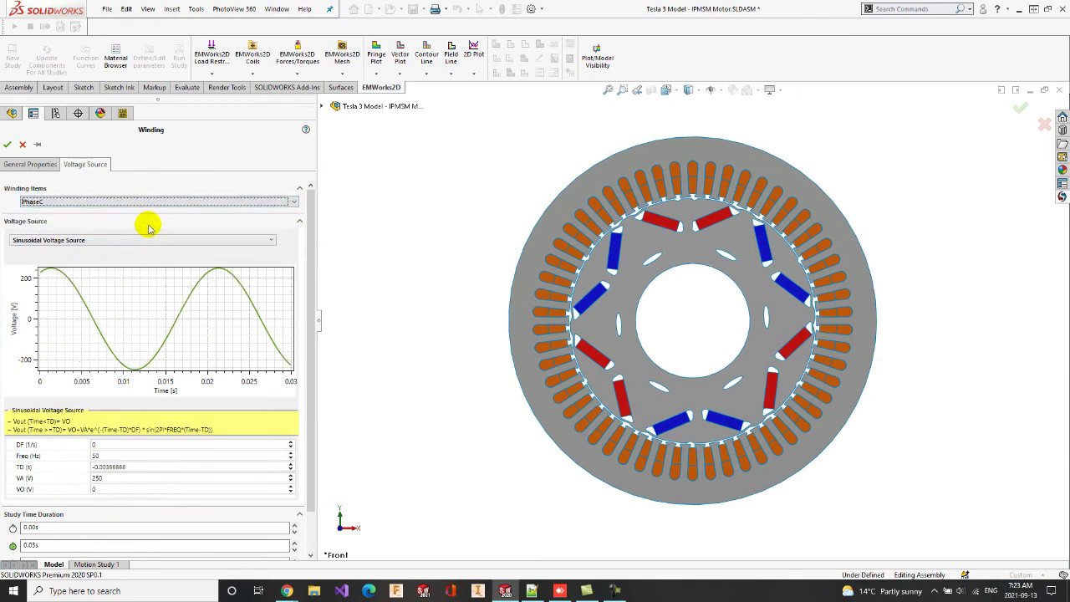
left_click(8, 144)
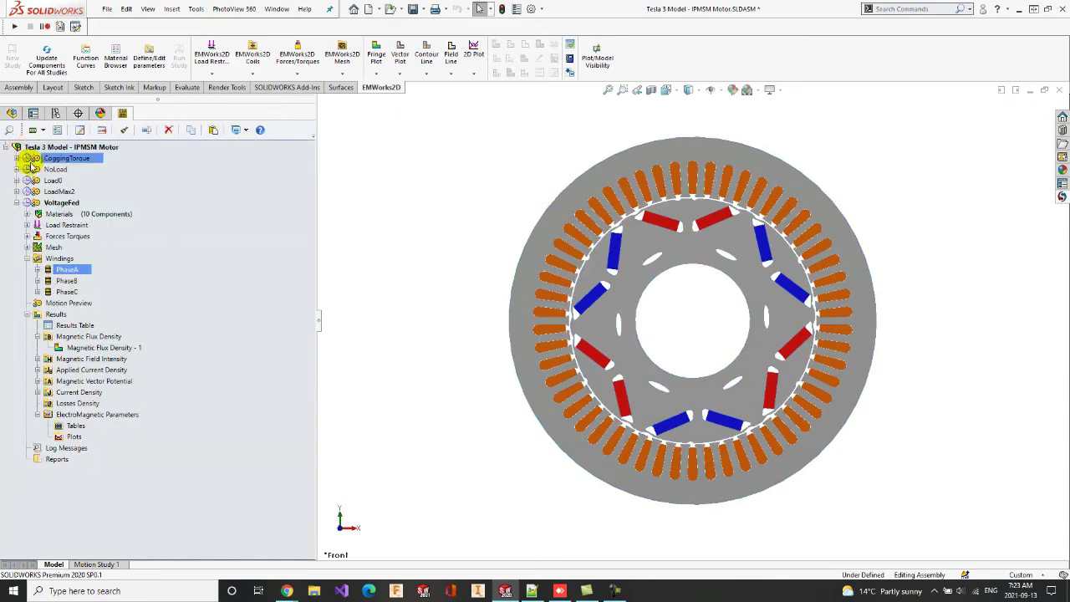
Open VoltageFed's Results Table and chart Virtual Work torque, peaking near 315 N·m and settling at 225 N·m
left_click(57, 314)
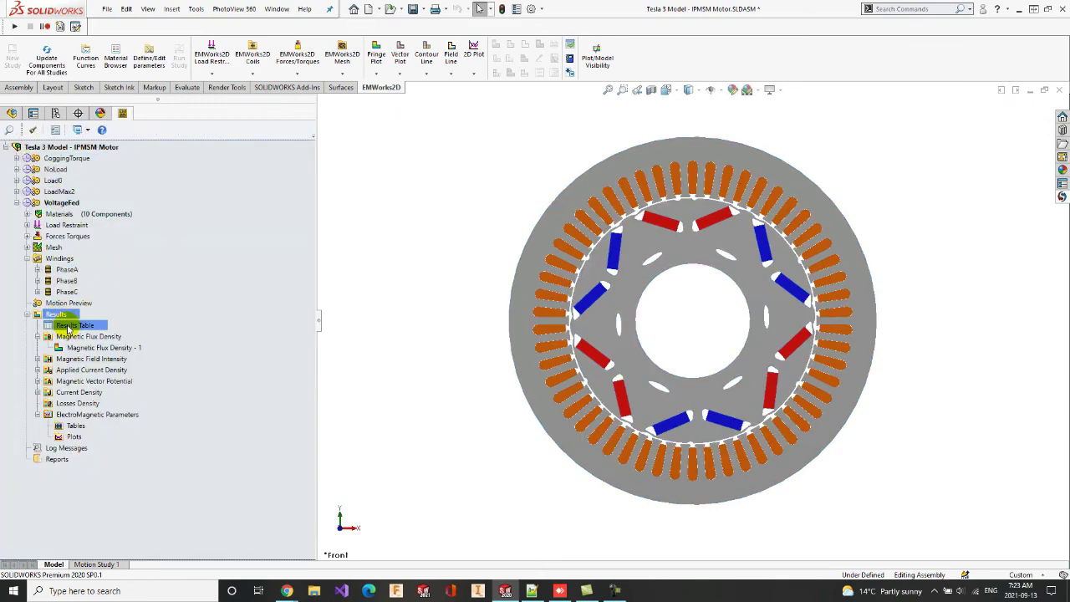
double_click(70, 329)
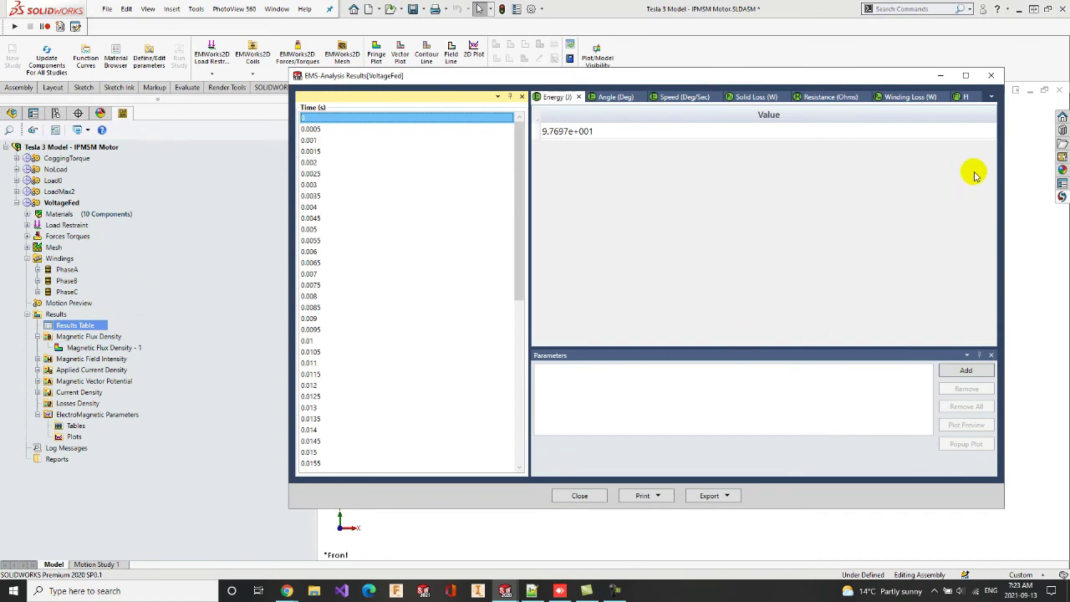
left_click(992, 98)
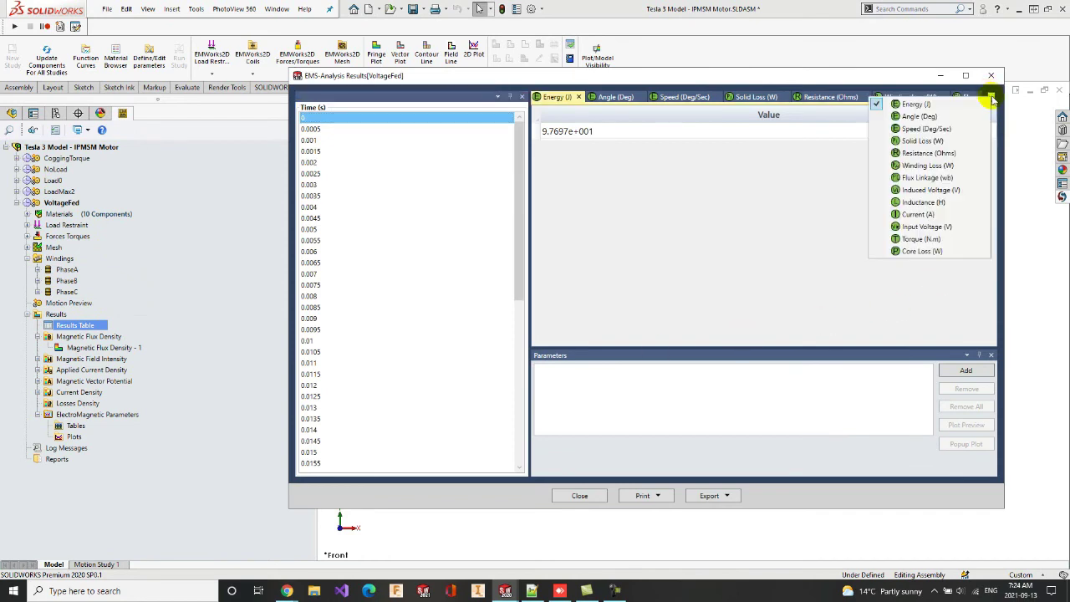
left_click(934, 240)
left_click(809, 134)
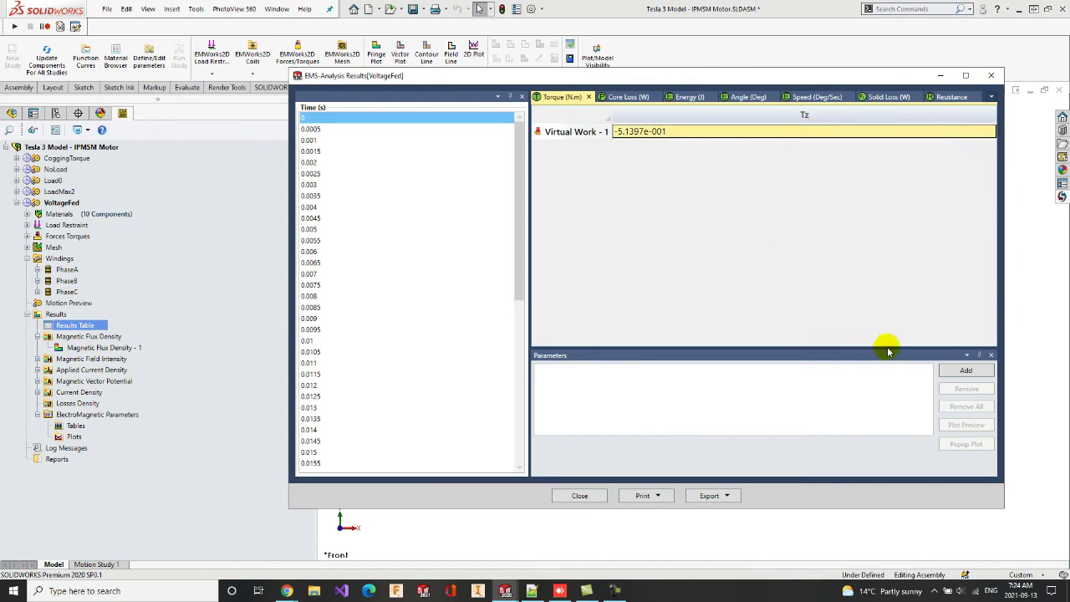
left_click(961, 371)
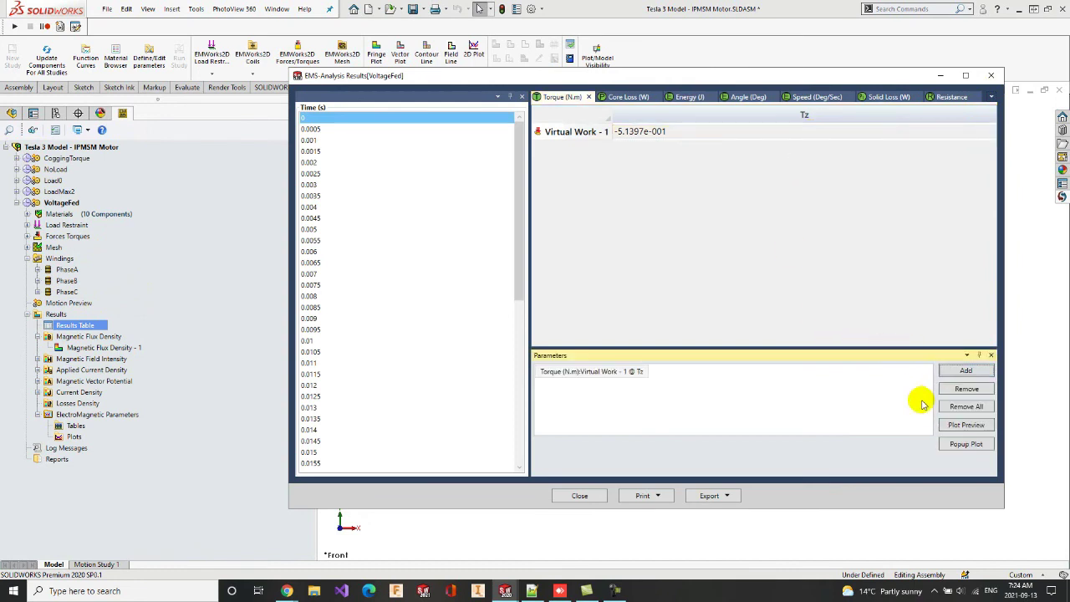
left_click(953, 446)
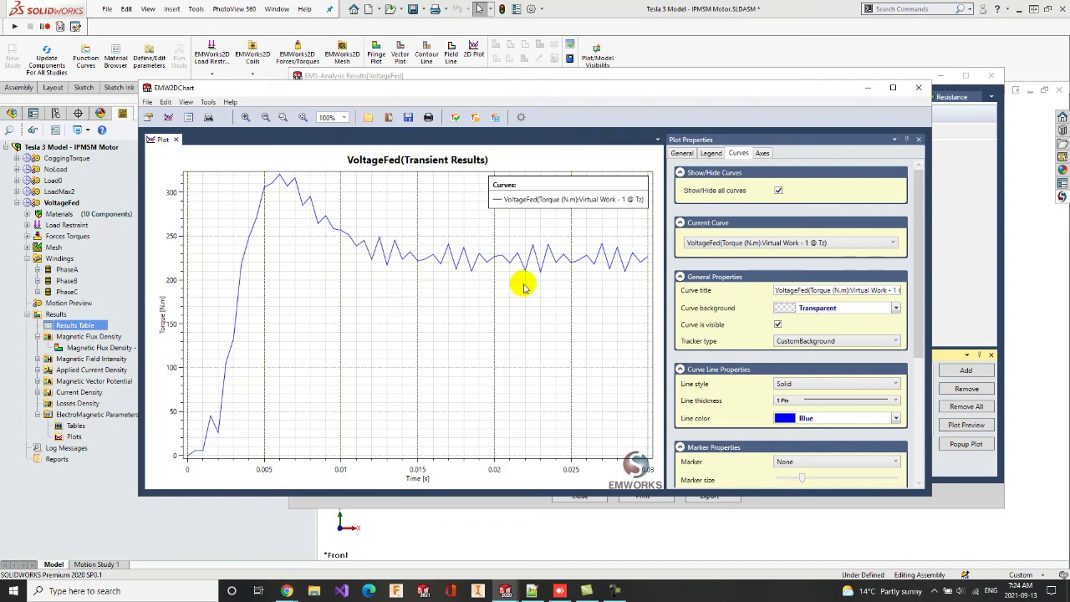
Chart VoltageFed's PhaseA–C currents, about ±200 A, move the legend to mid-plot, and close the chart
left_click(916, 88)
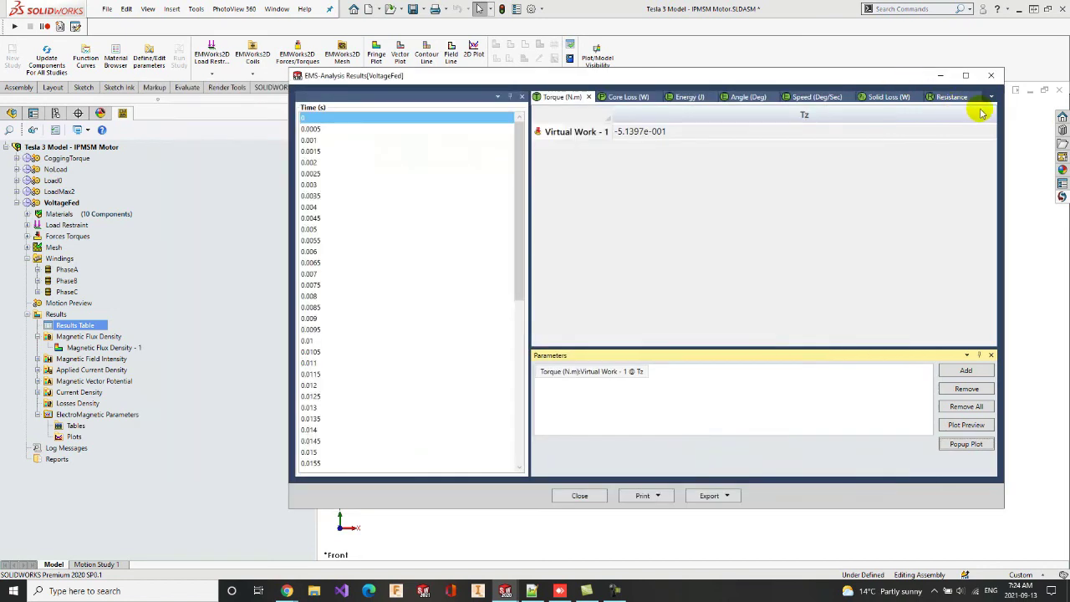
left_click(991, 98)
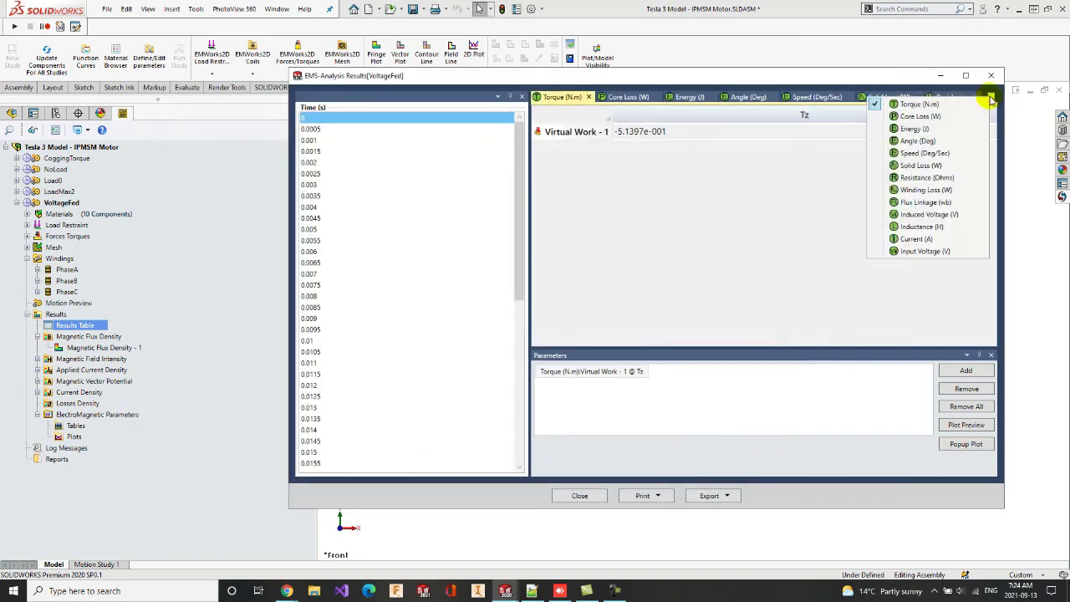
left_click(932, 240)
left_click_drag(799, 138, 795, 168)
left_click(955, 372)
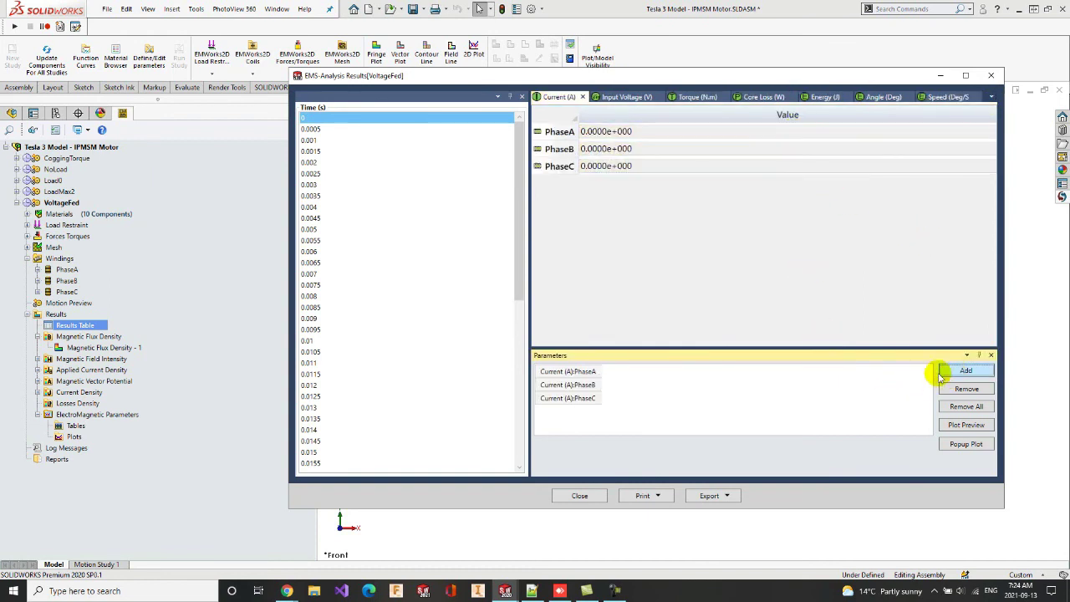
left_click(962, 444)
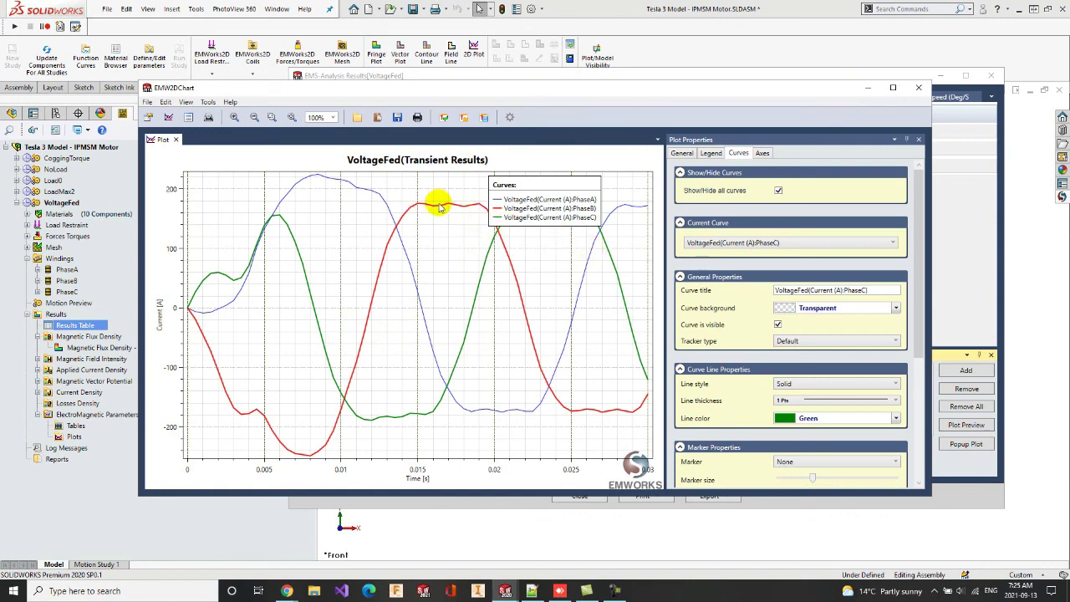
left_click_drag(557, 202, 569, 279)
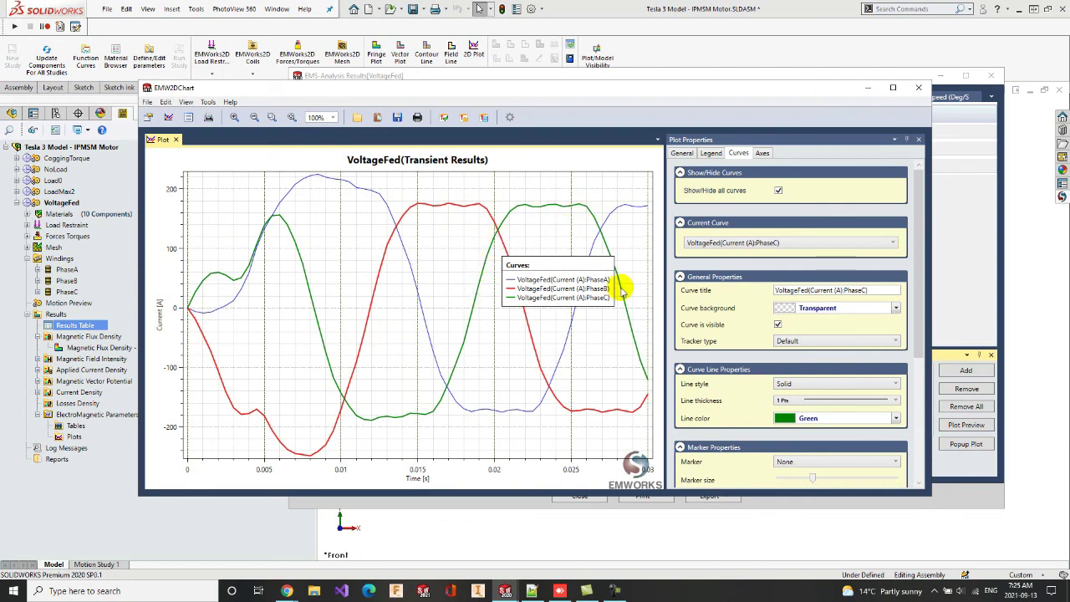
left_click(920, 87)
left_click(991, 76)
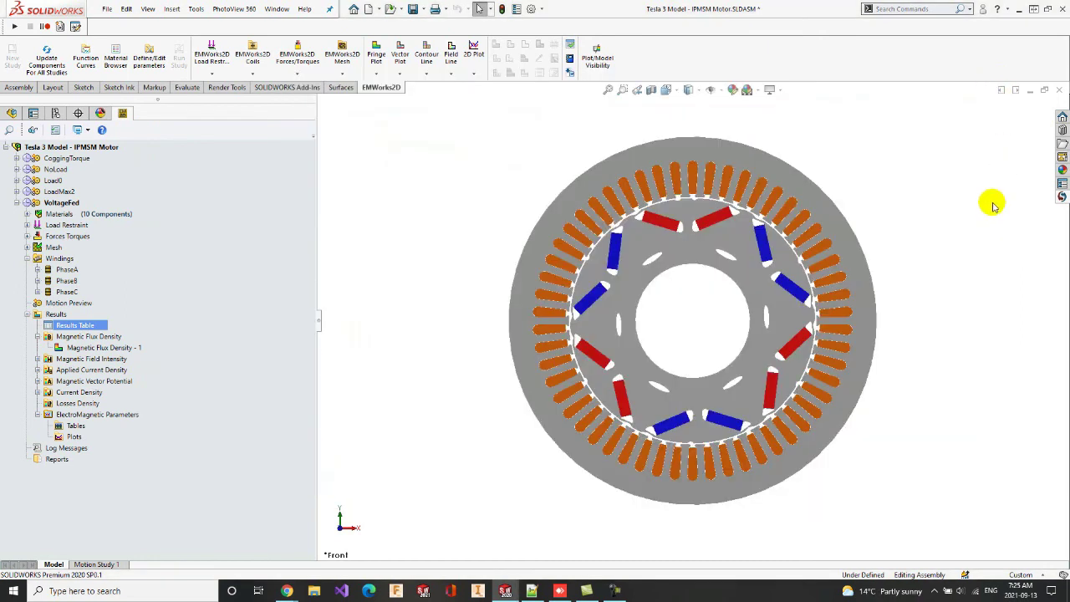